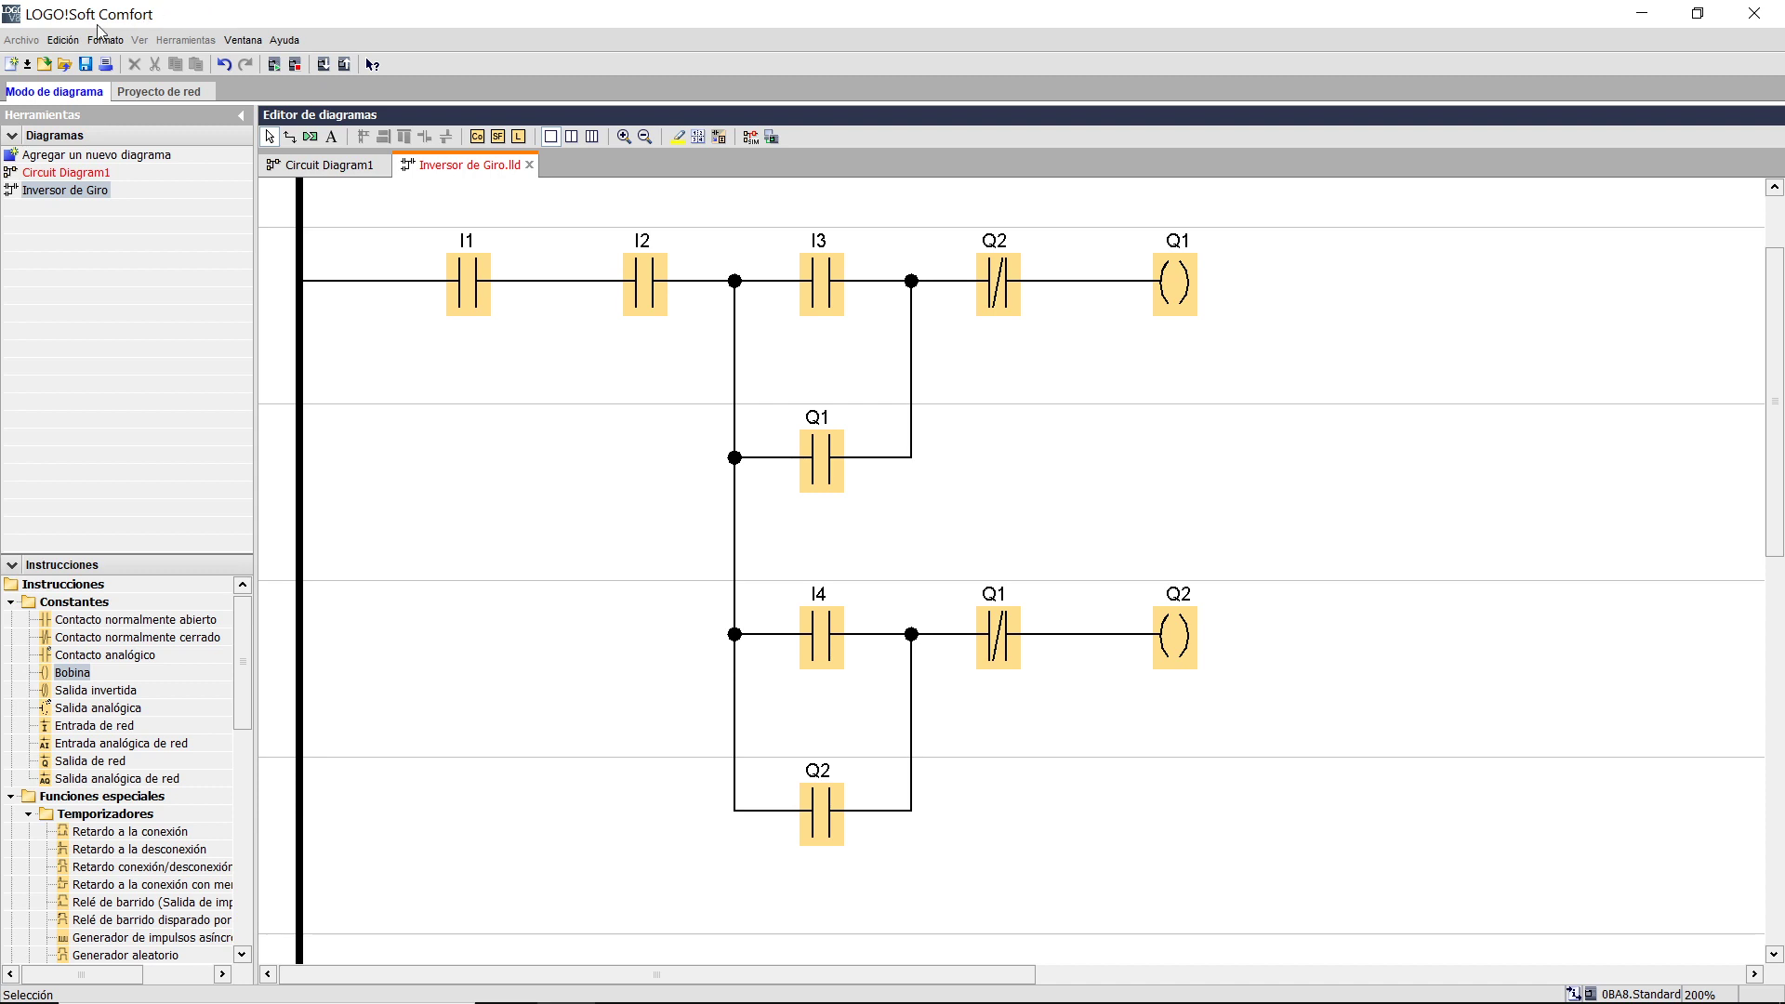
{"action": "left_click", "coordinate": [13, 41]}
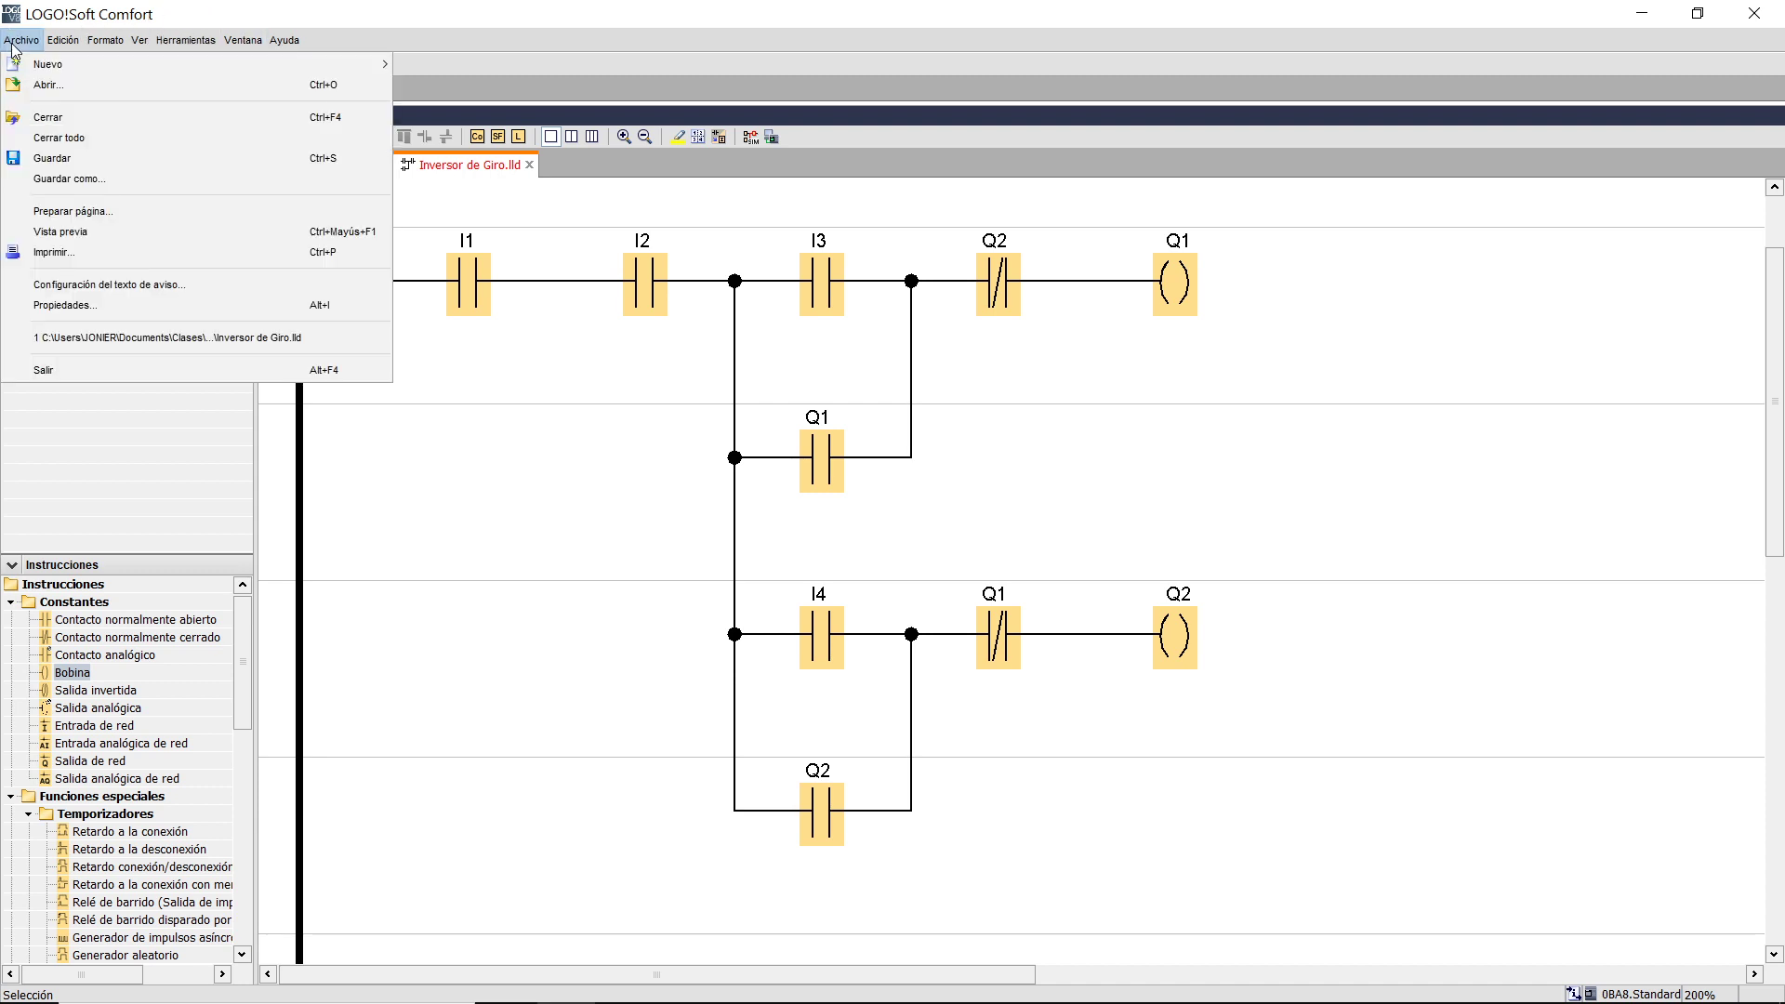
{"action": "mouse_move", "coordinate": [42, 69]}
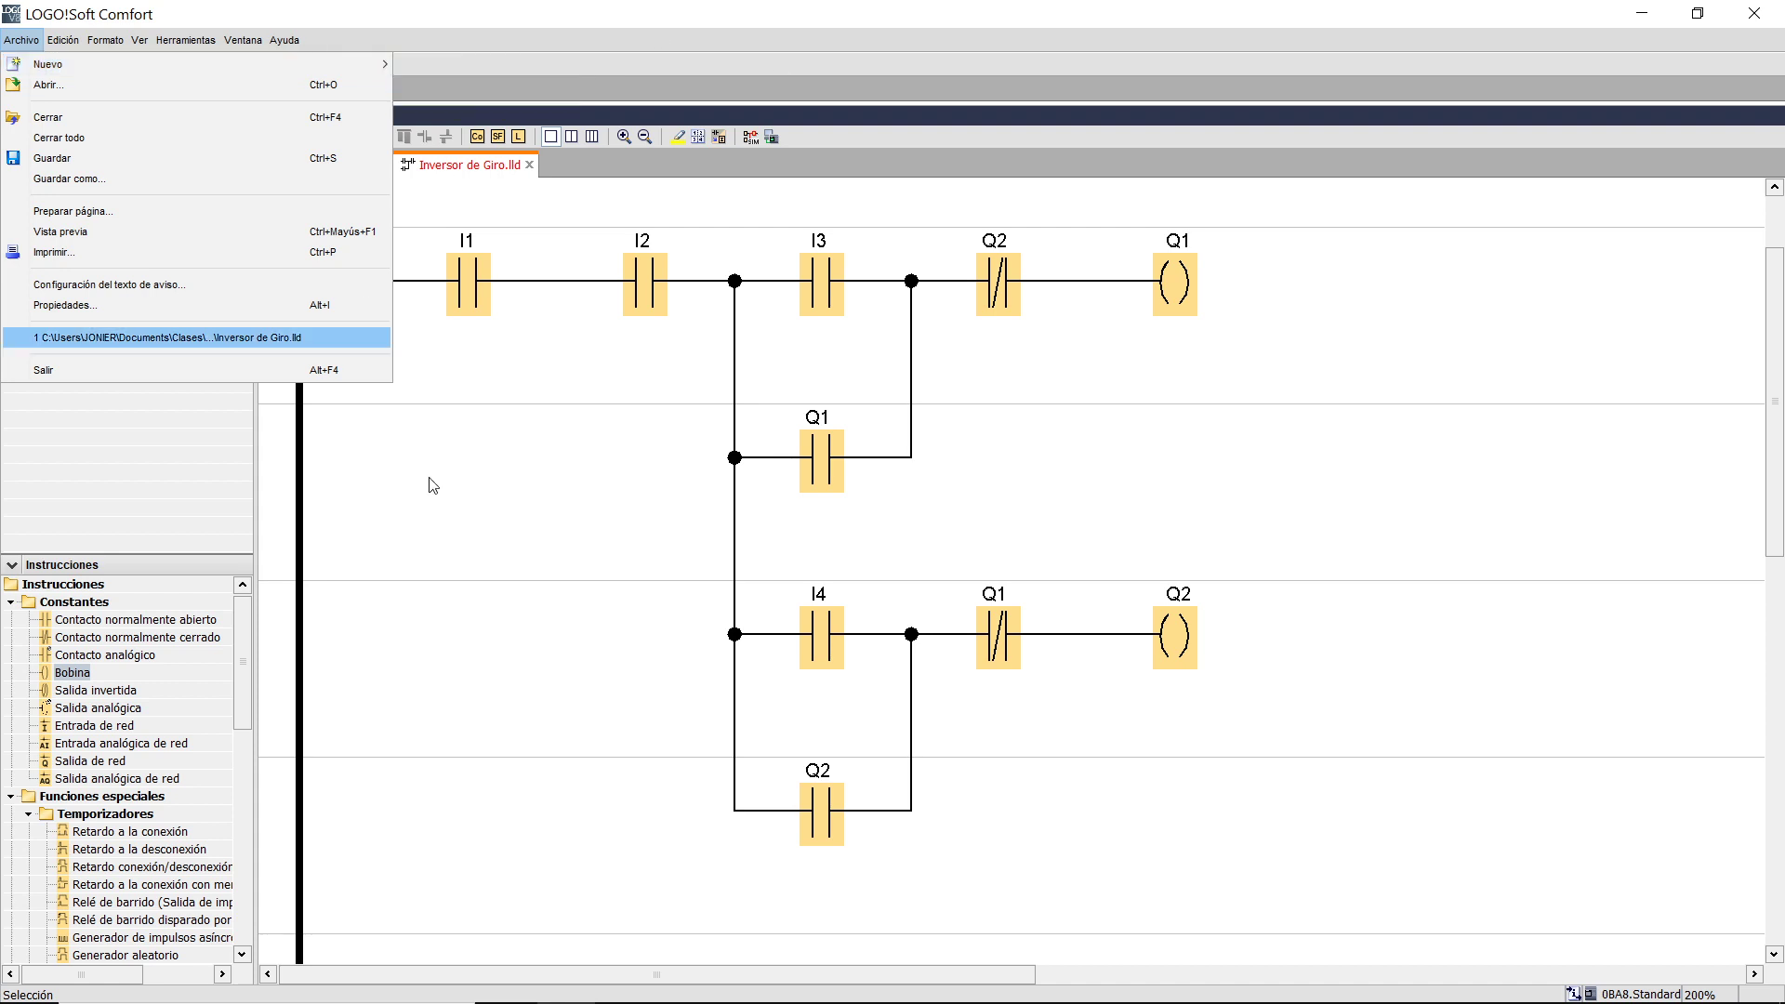
{"action": "left_click", "coordinate": [414, 661]}
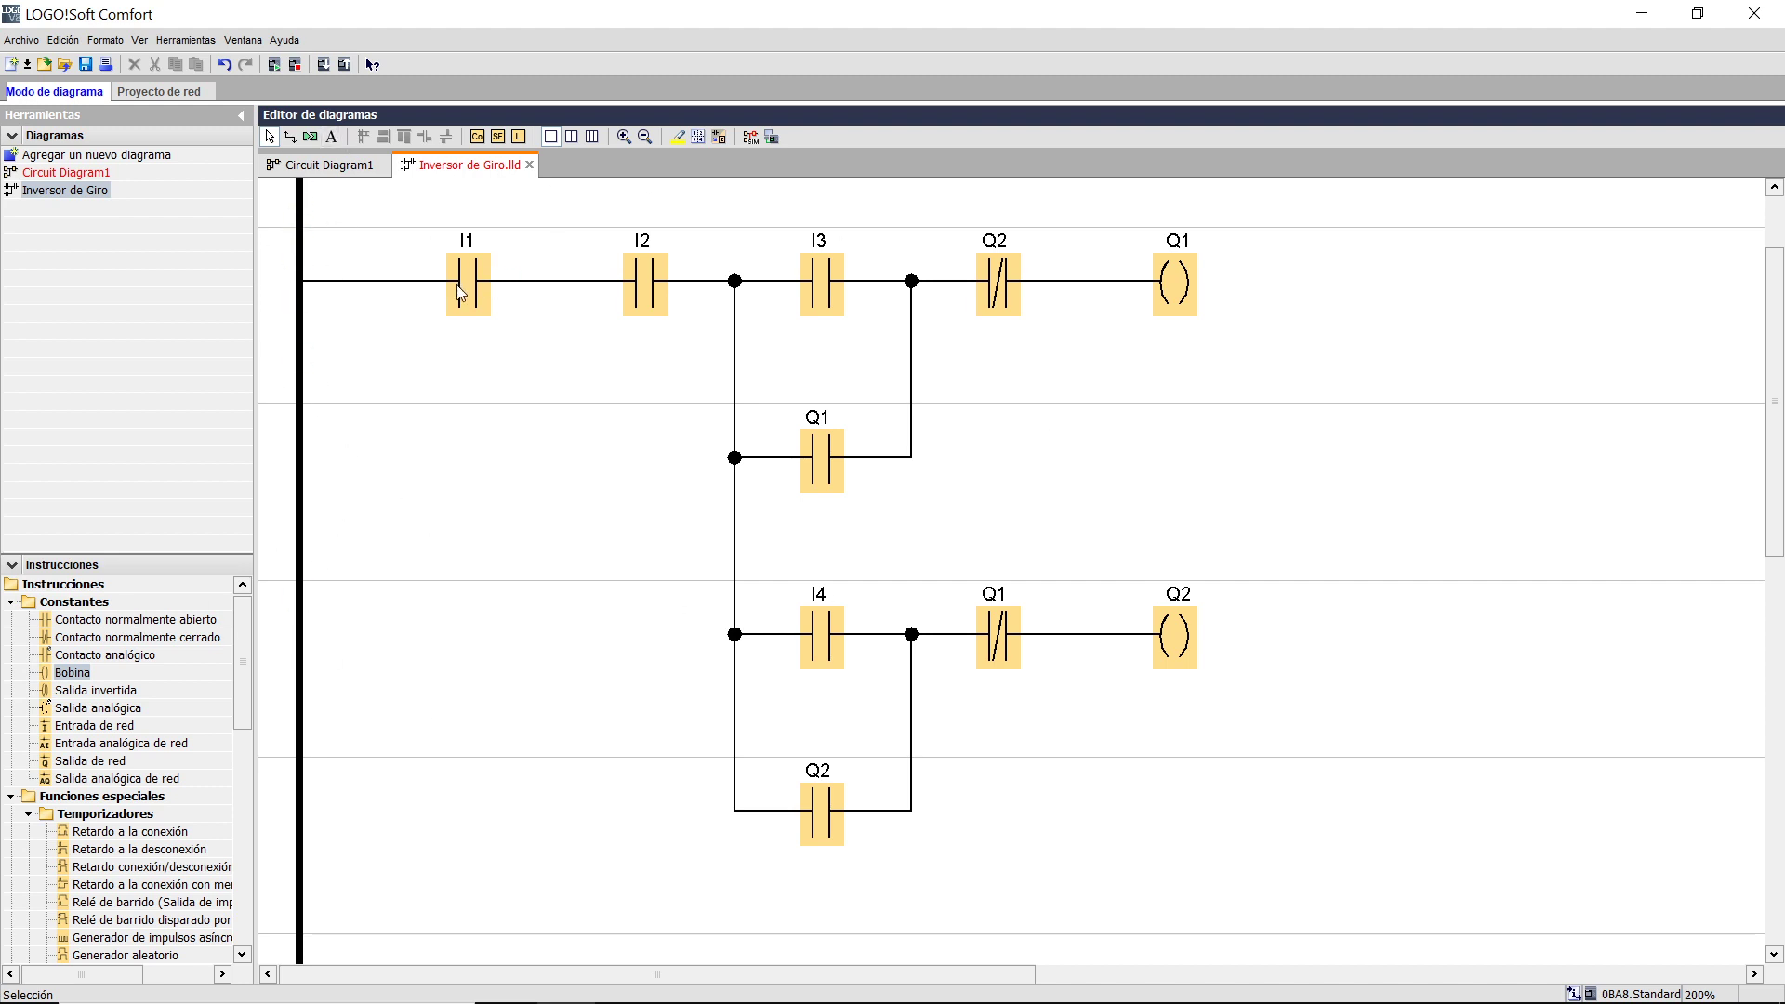
- Place a normally open contact below the first rung's I1 contact and assign it to input I1
{"action": "left_click", "coordinate": [138, 620]}
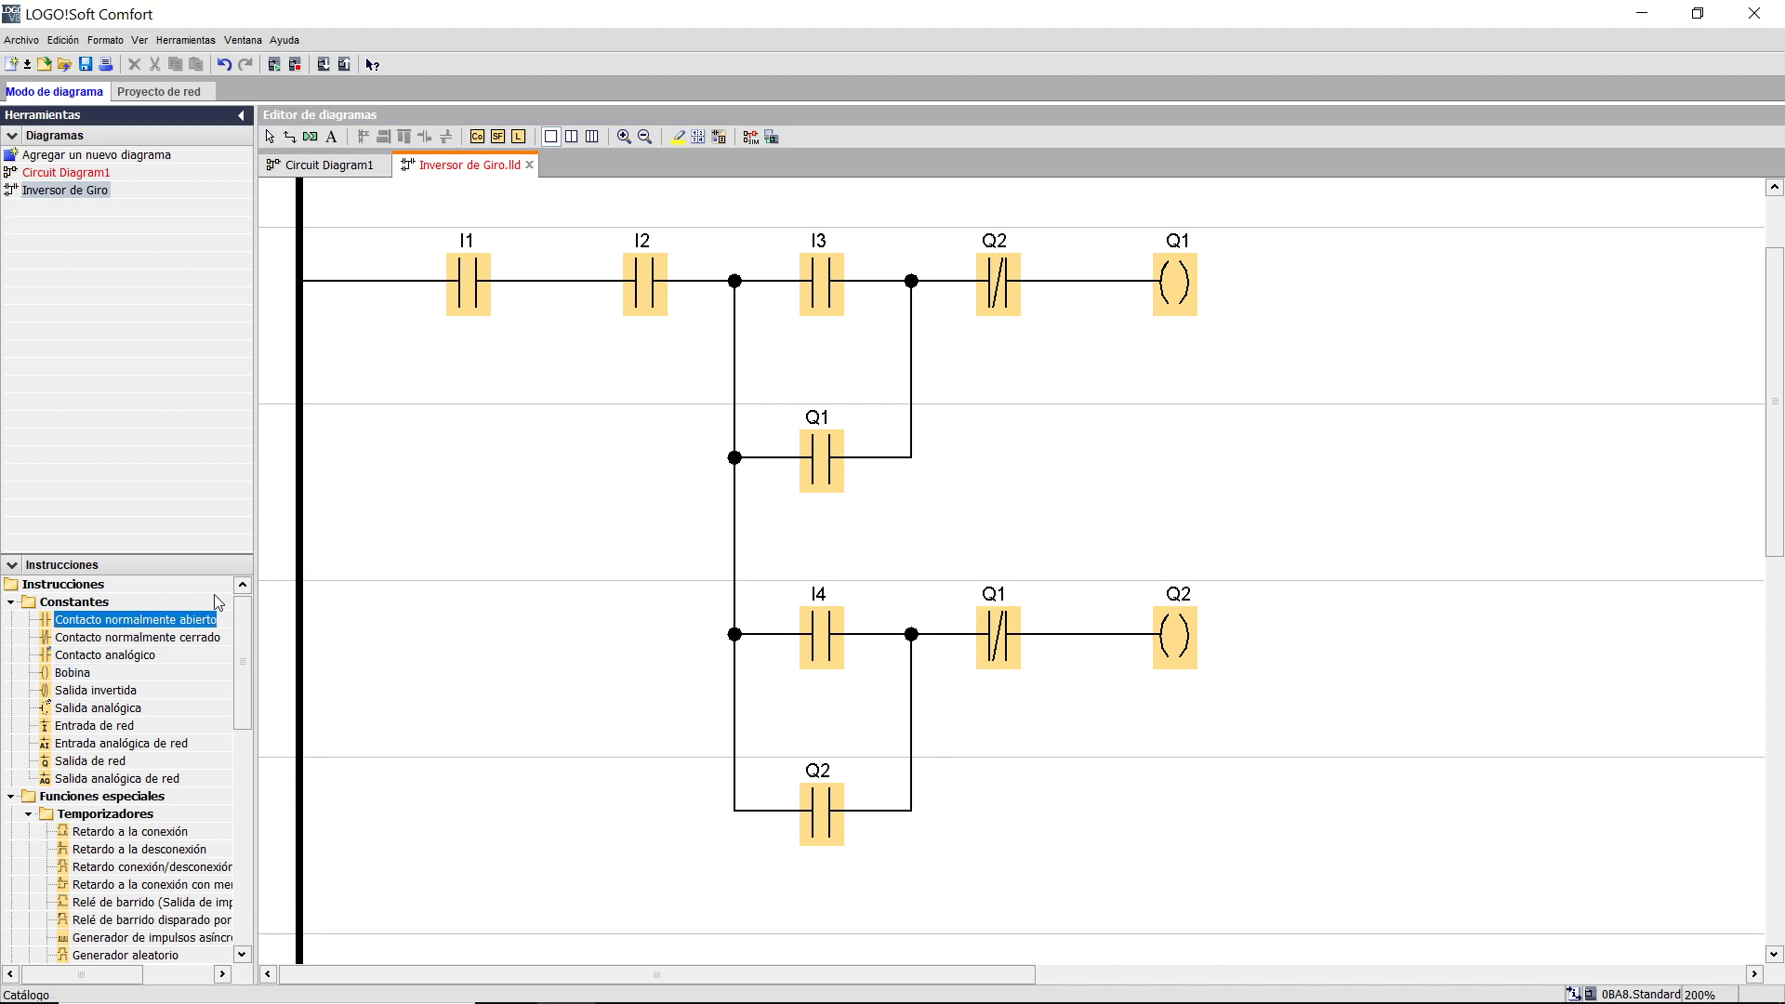
{"action": "left_click", "coordinate": [511, 453]}
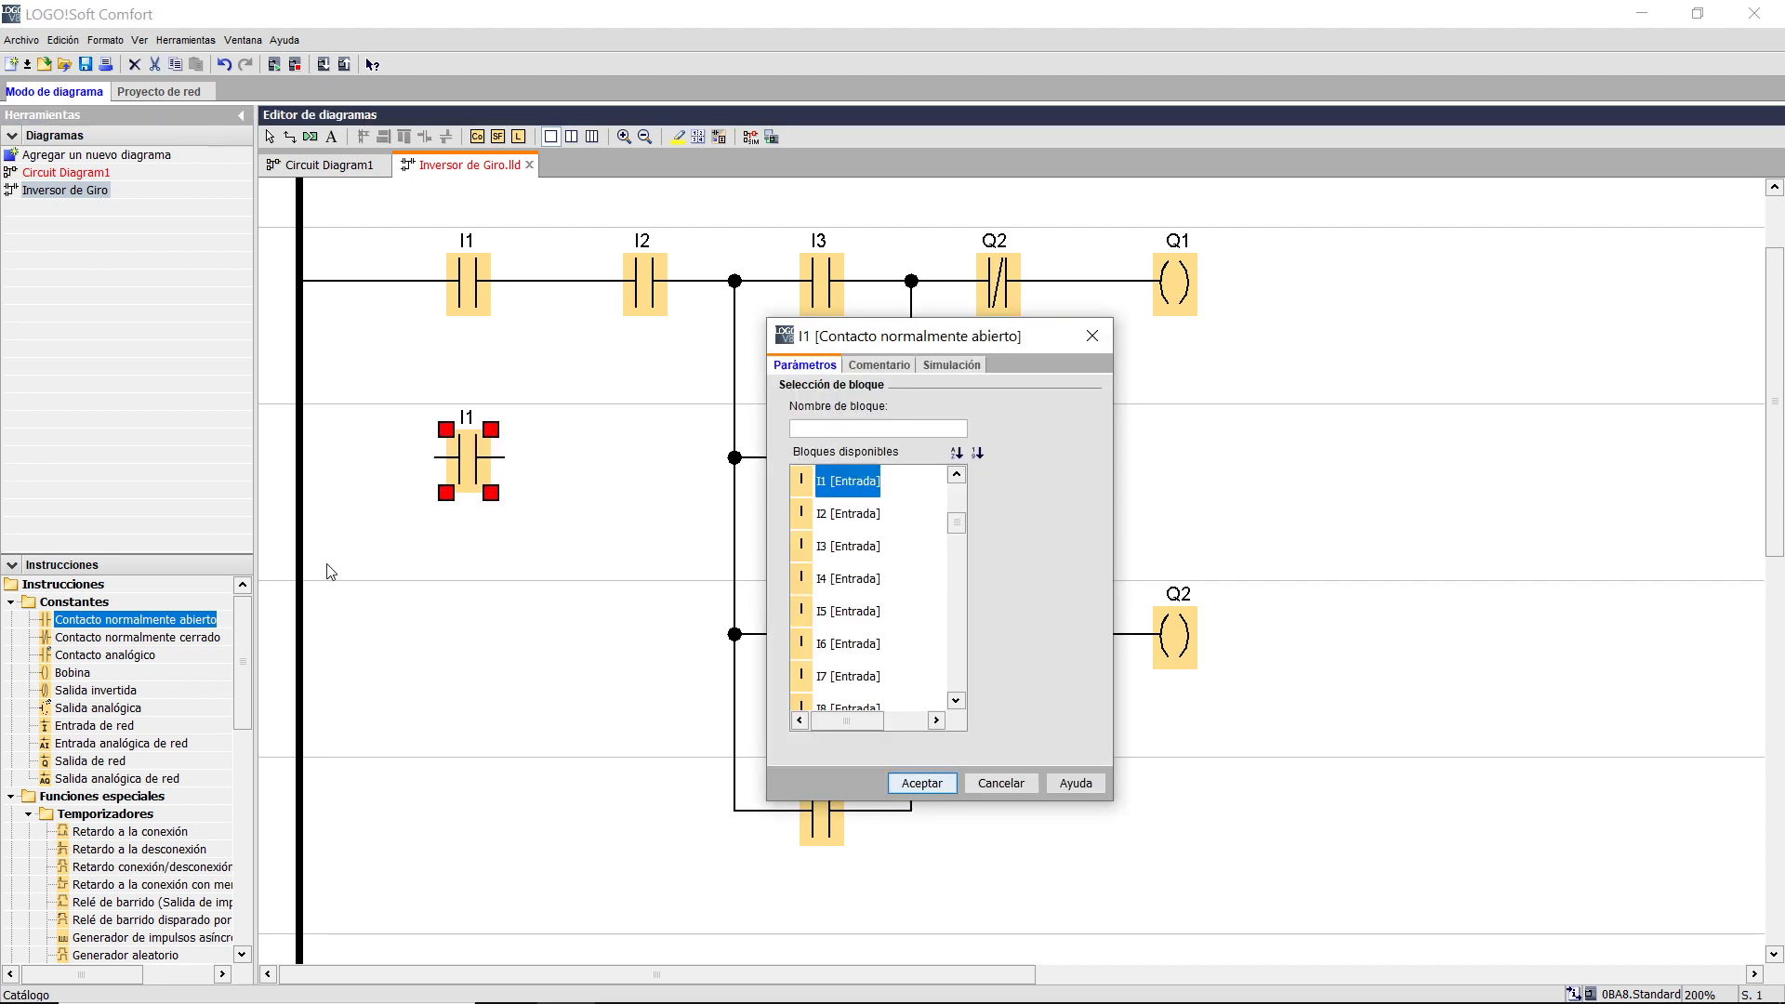
{"action": "left_click", "coordinate": [959, 549]}
{"action": "mouse_move", "coordinate": [957, 544]}
{"action": "left_mouse_down"}
{"action": "mouse_move", "coordinate": [957, 584]}
{"action": "mouse_move", "coordinate": [959, 479]}
{"action": "mouse_move", "coordinate": [961, 538]}
{"action": "left_mouse_up"}
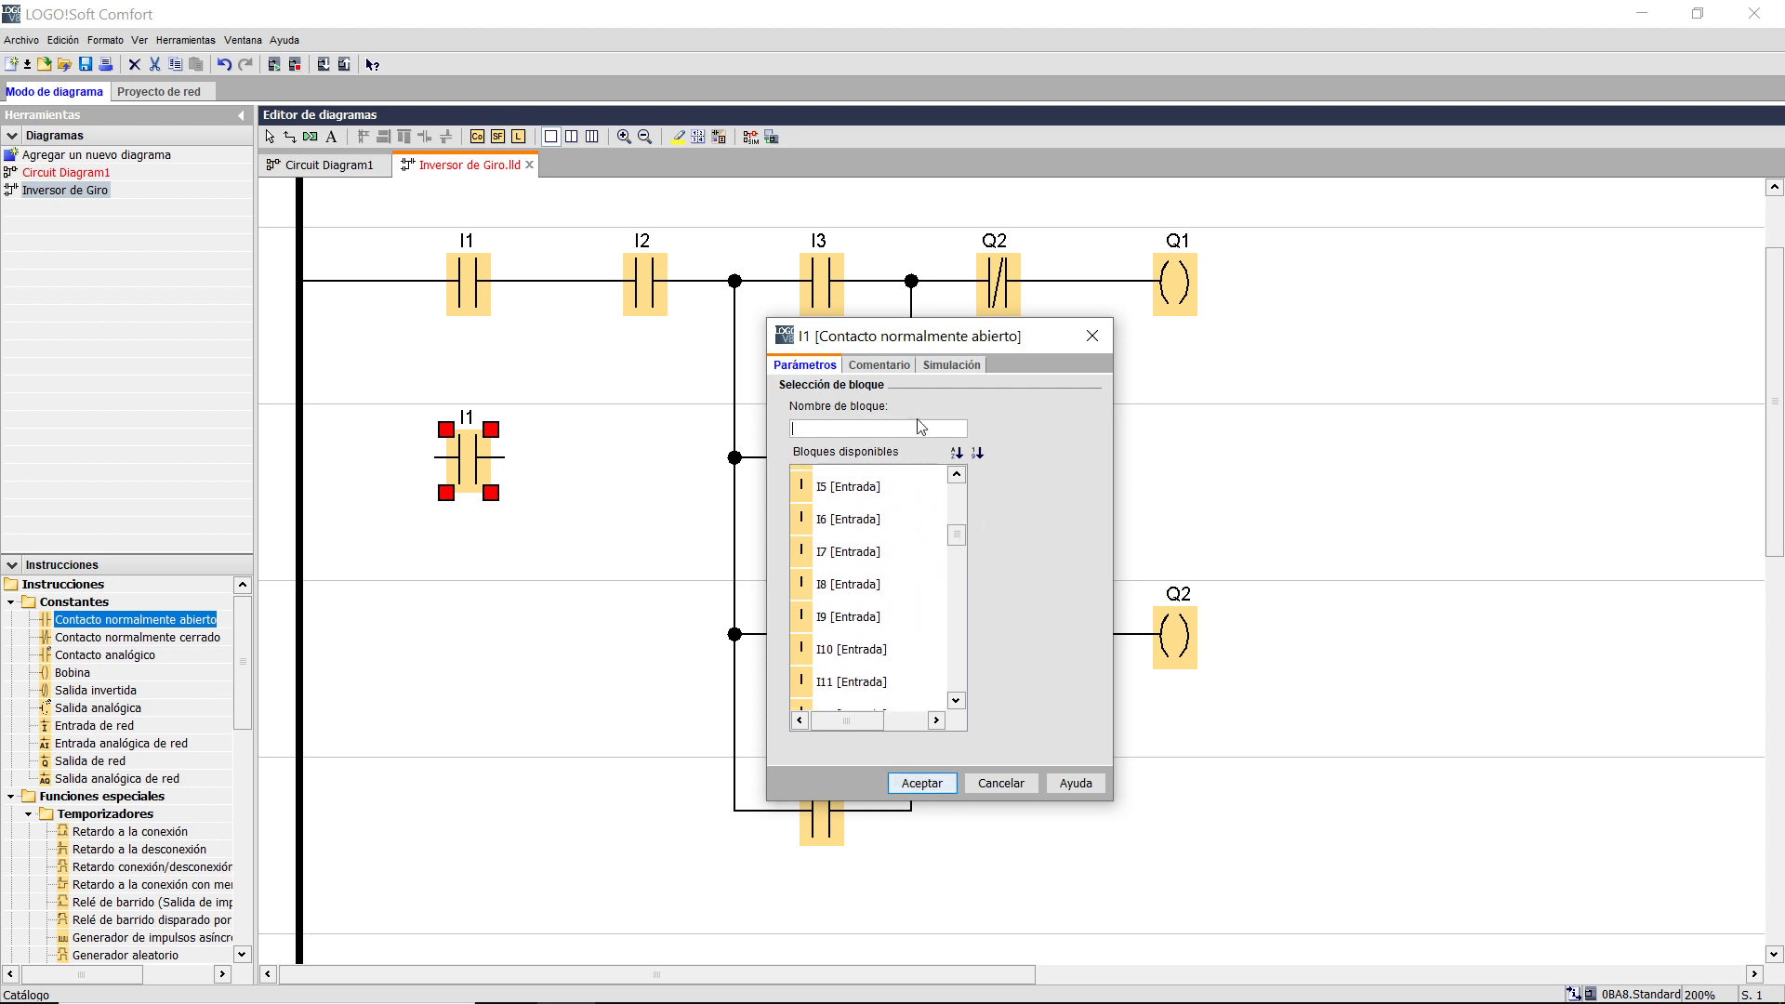
{"action": "type", "text": "I1"}
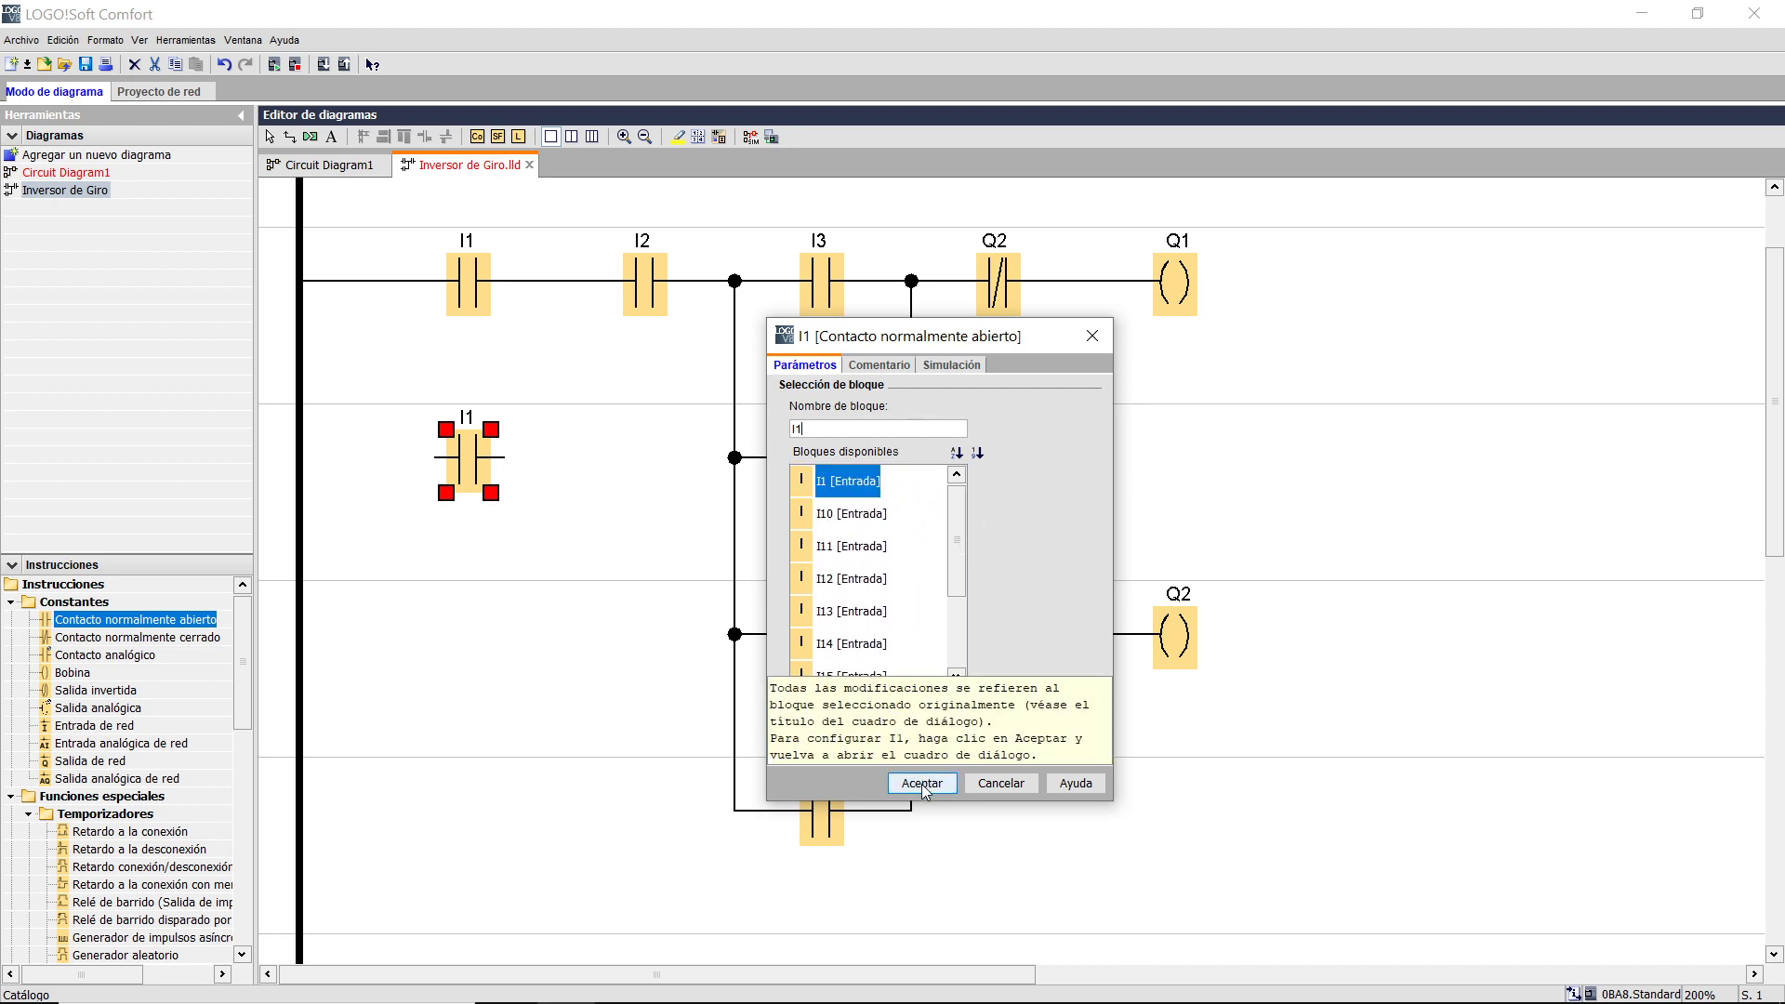
{"action": "left_click", "coordinate": [922, 783]}
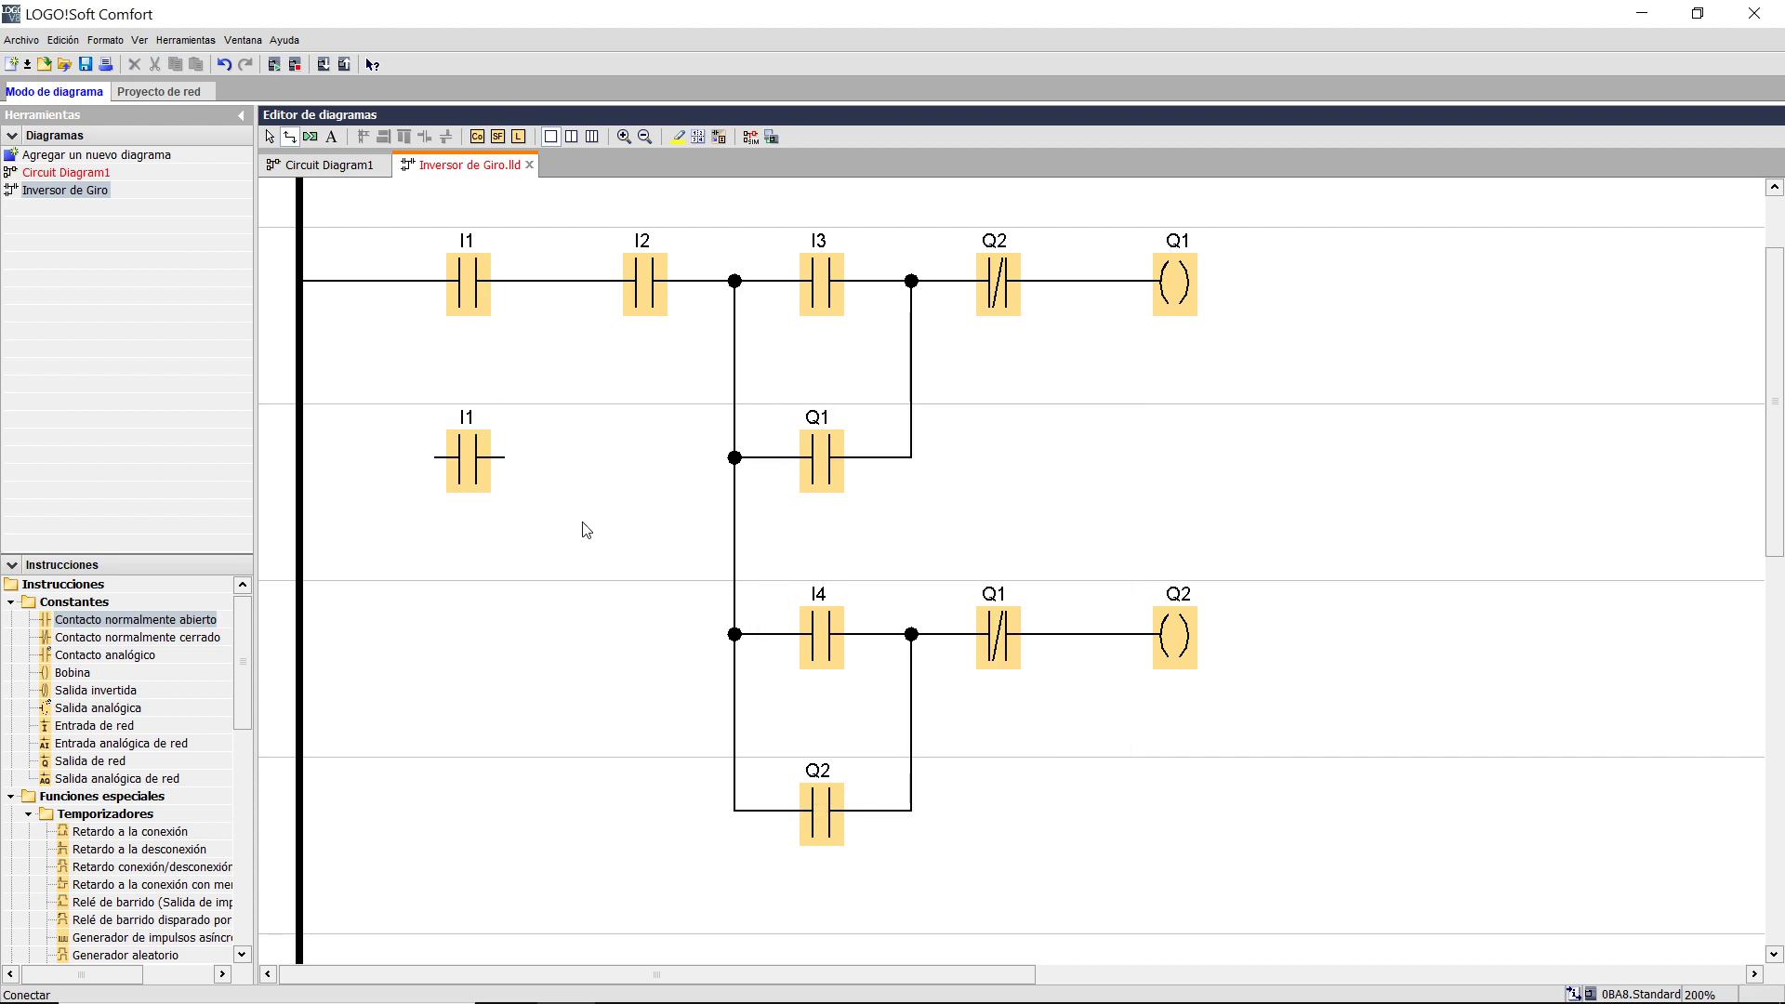
{"action": "key", "text": "Escape"}
- Add another normally open contact assigned to input I2 and position it below the loose I1 contact
{"action": "left_click_drag", "start_coordinate": [85, 622], "coordinate": [437, 610]}
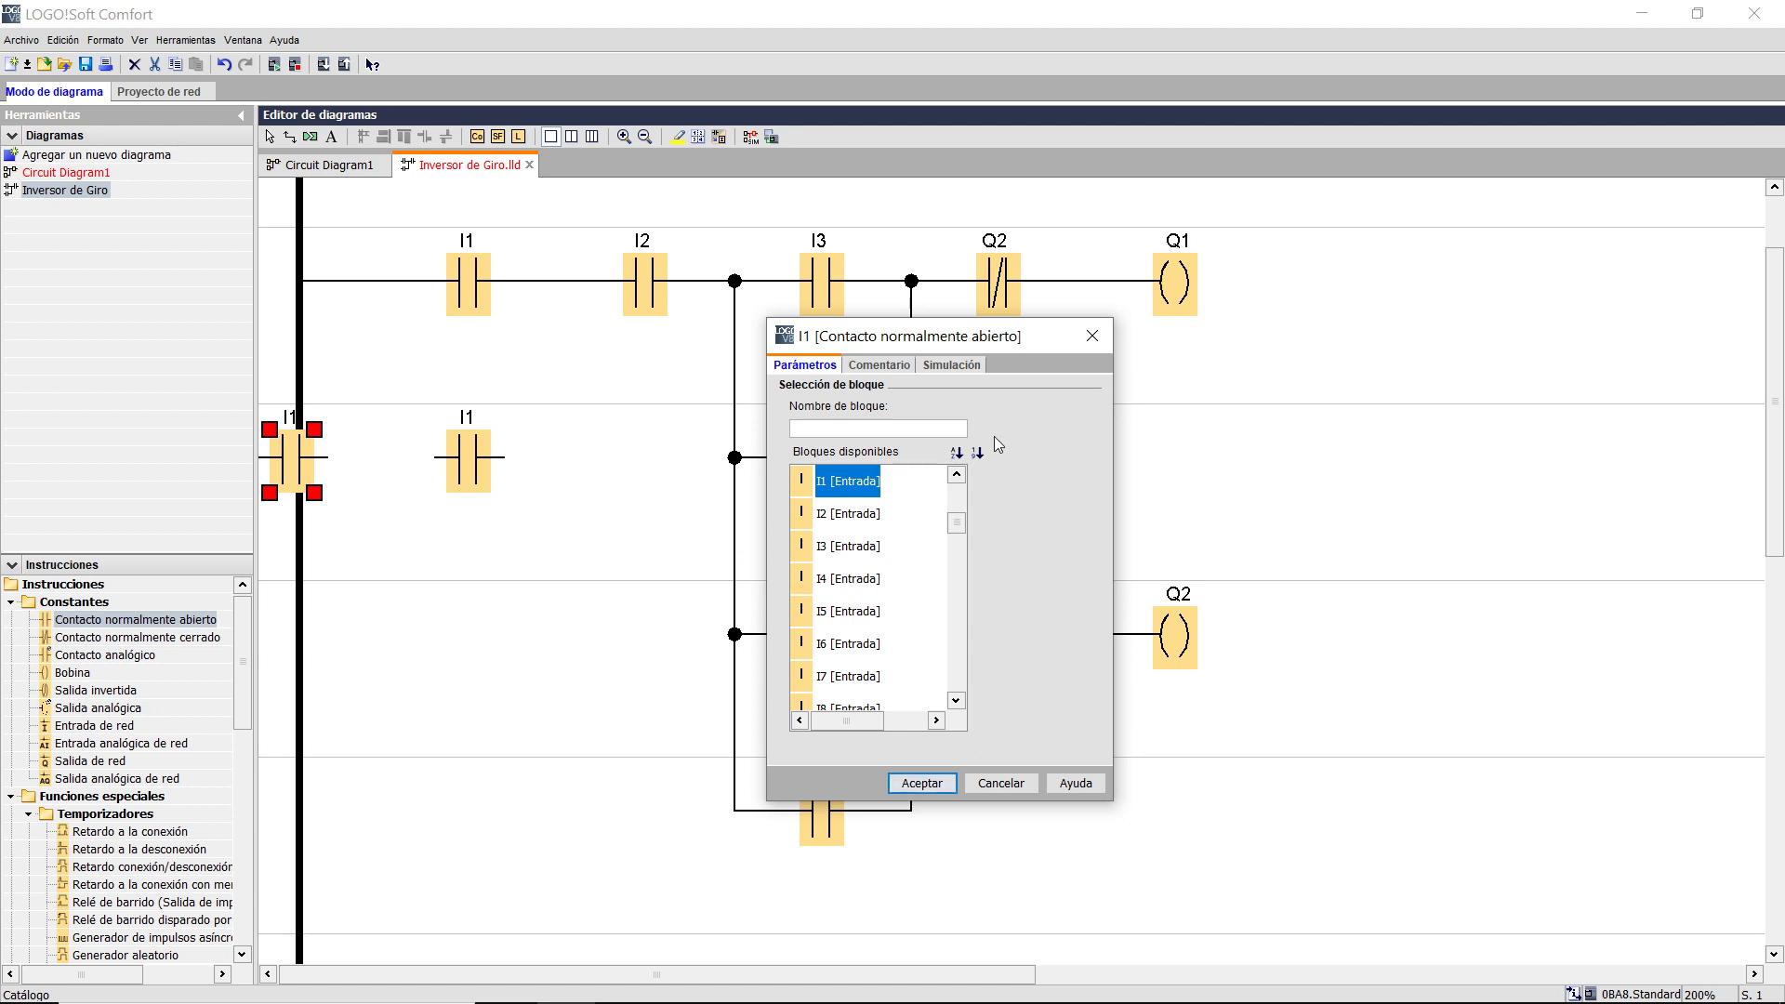
{"action": "left_click", "coordinate": [897, 427]}
{"action": "type", "text": "i2"}
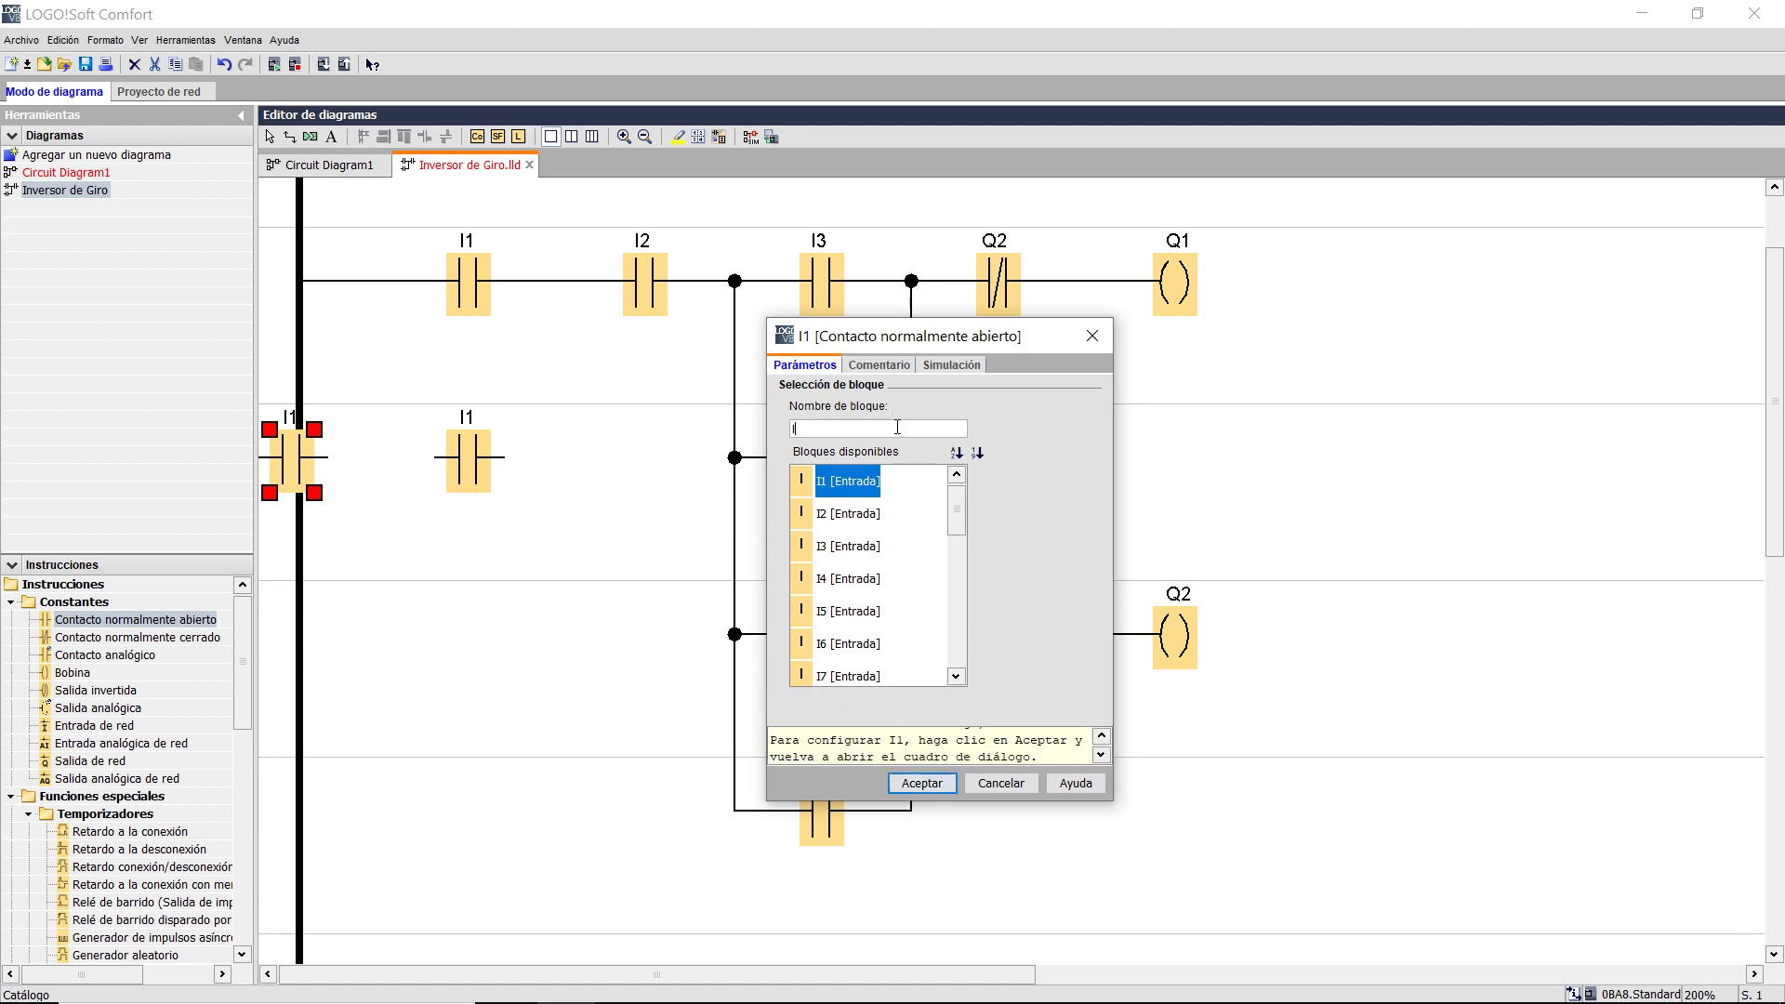
{"action": "key", "text": "Return"}
{"action": "key", "text": "Escape"}
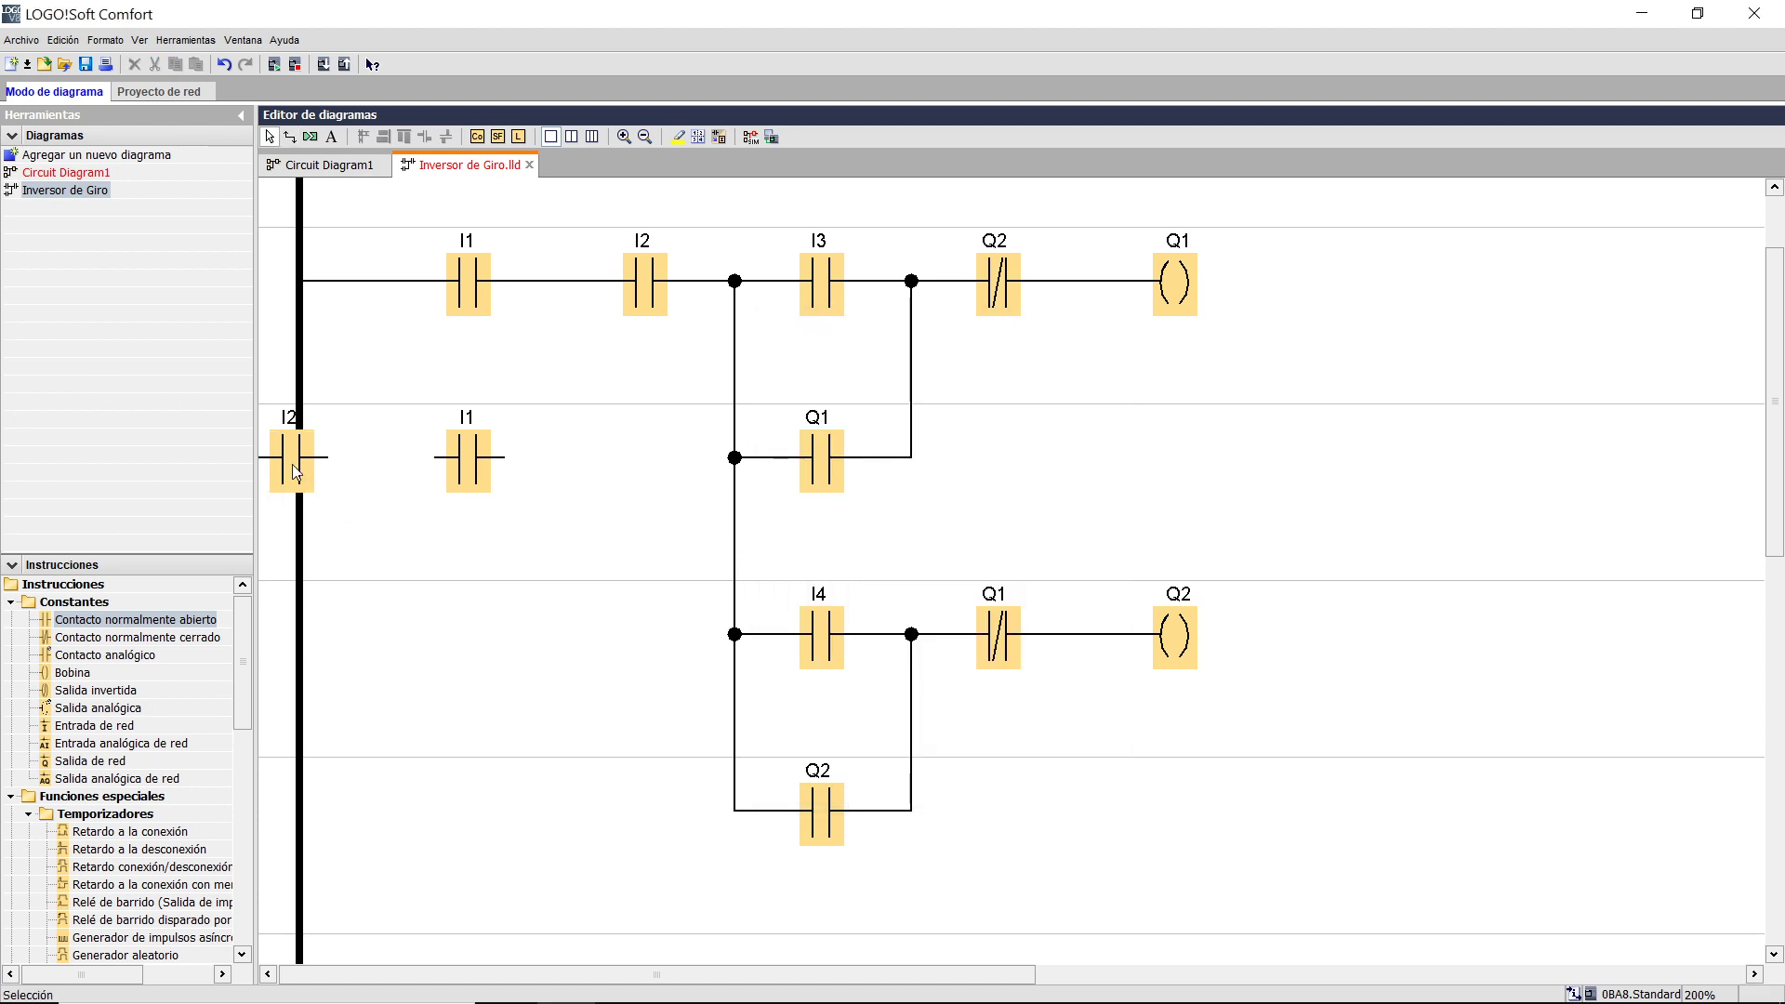
{"action": "left_click", "coordinate": [300, 463]}
{"action": "left_click_drag", "start_coordinate": [314, 474], "coordinate": [549, 586]}
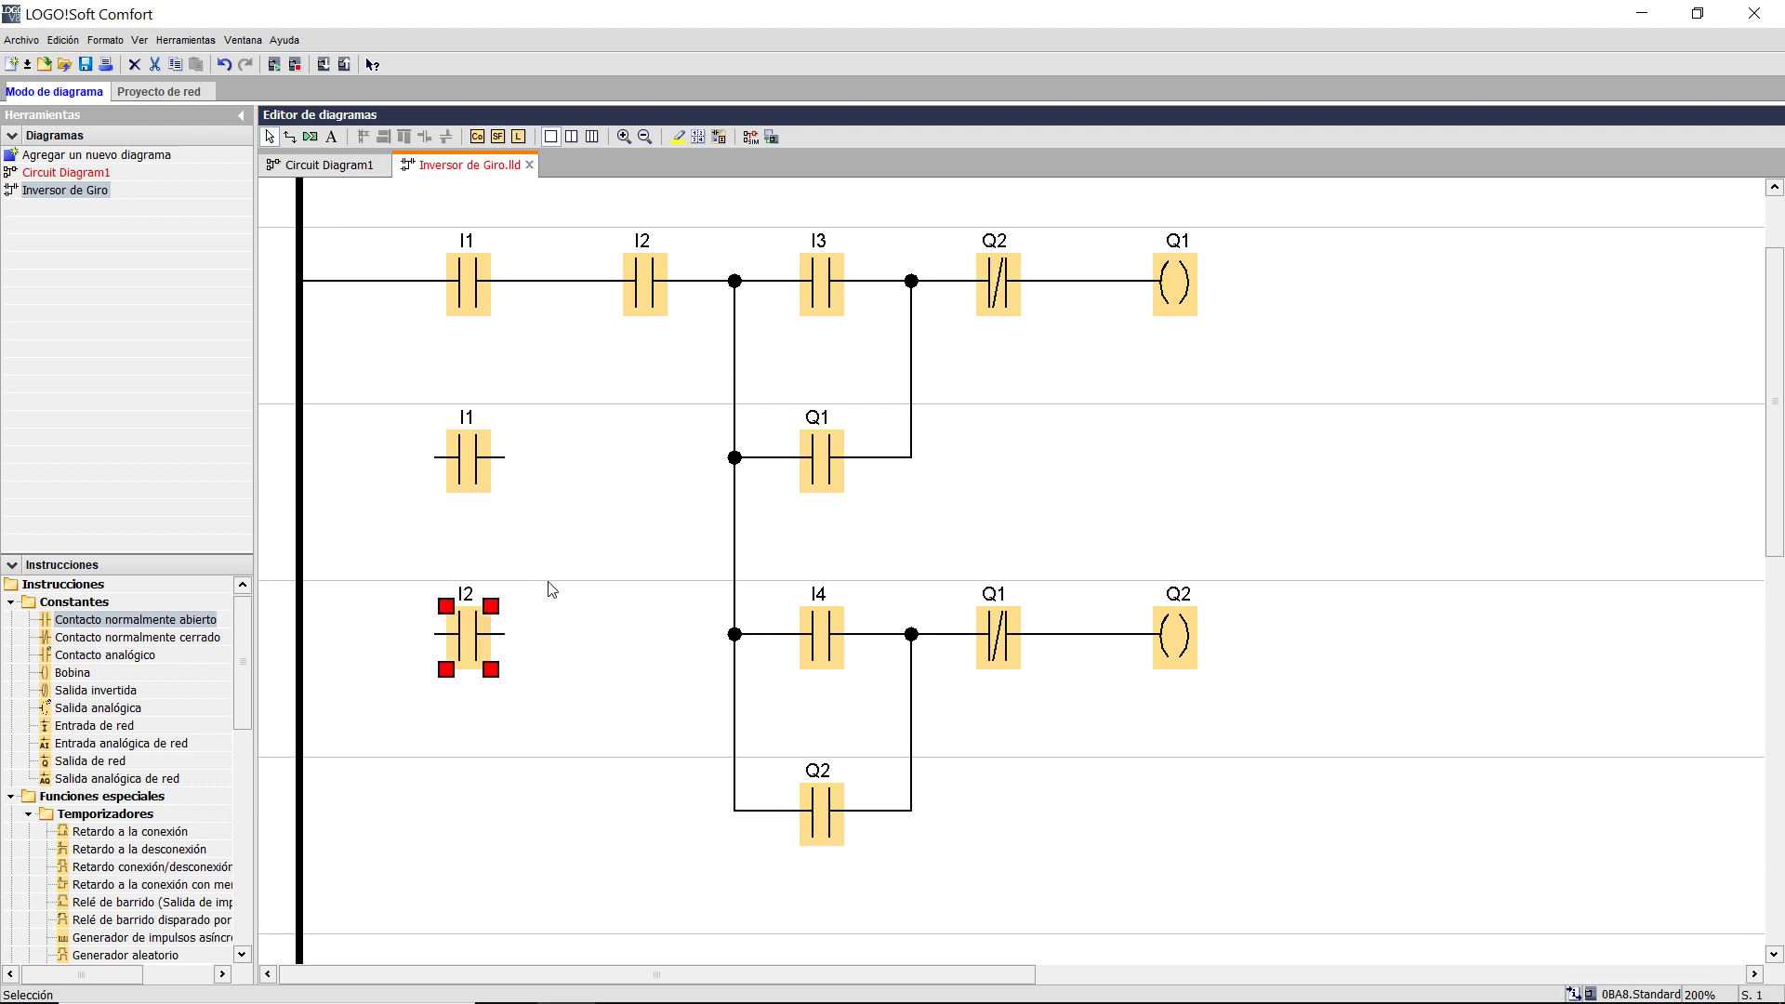
{"action": "left_click", "coordinate": [550, 517]}
{"action": "left_click", "coordinate": [482, 626]}
{"action": "left_click", "coordinate": [546, 550]}
{"action": "left_click_drag", "start_coordinate": [504, 457], "coordinate": [516, 641]}
- Delete the wire between contacts I1 and I2 on the first rung and reconnect the two contacts
{"action": "right_click", "coordinate": [547, 280]}
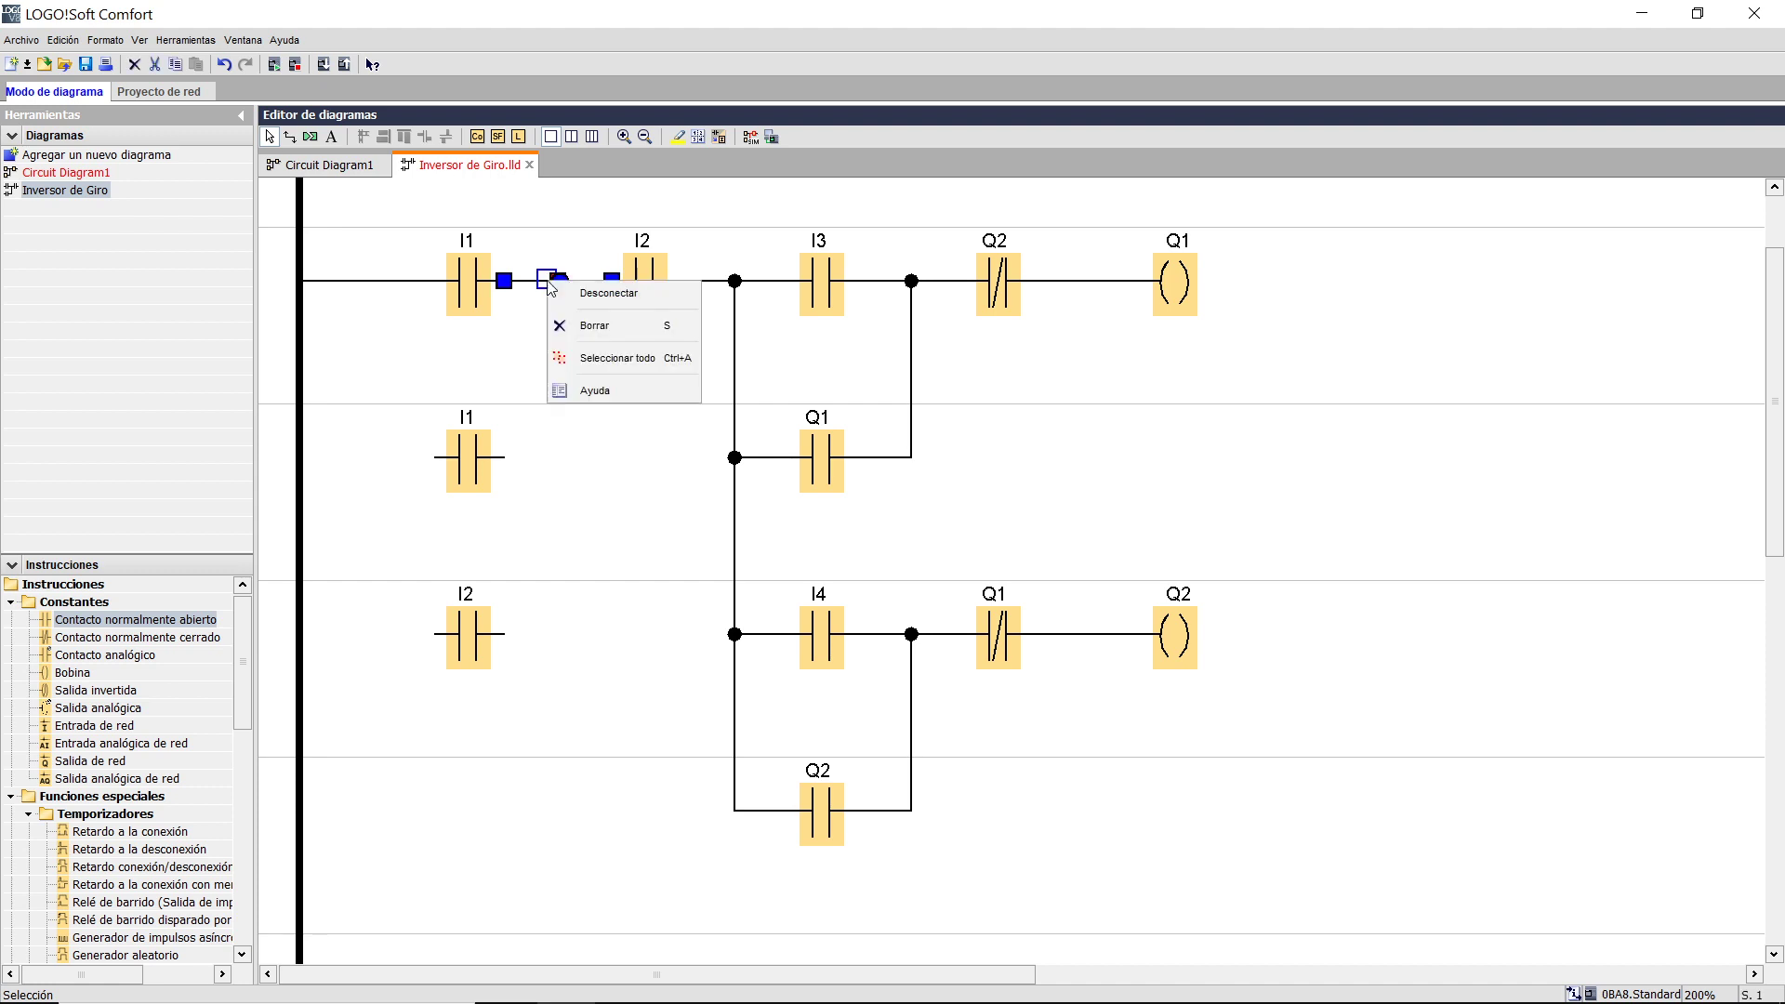
{"action": "left_click", "coordinate": [558, 324]}
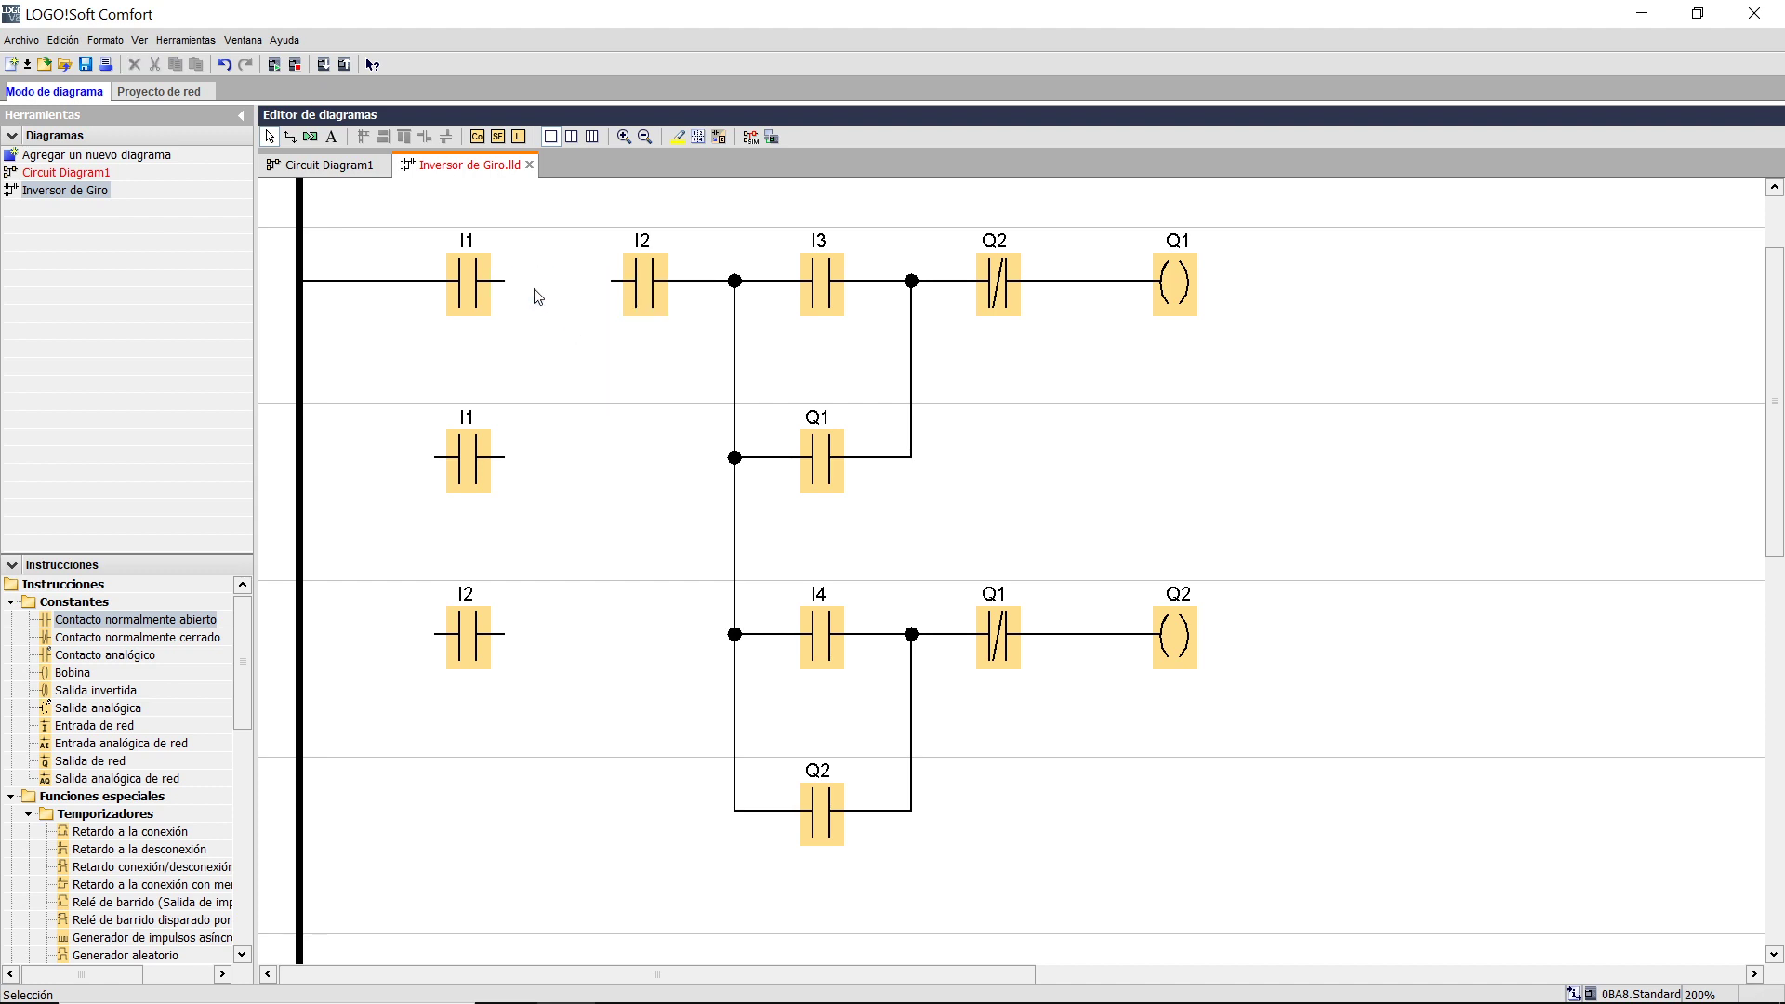
{"action": "left_click_drag", "start_coordinate": [508, 289], "coordinate": [613, 288]}
- Delete the two unconnected contacts I1 and I2 below the first rung
{"action": "left_click_drag", "start_coordinate": [396, 384], "coordinate": [577, 722]}
{"action": "key", "text": "Delete"}
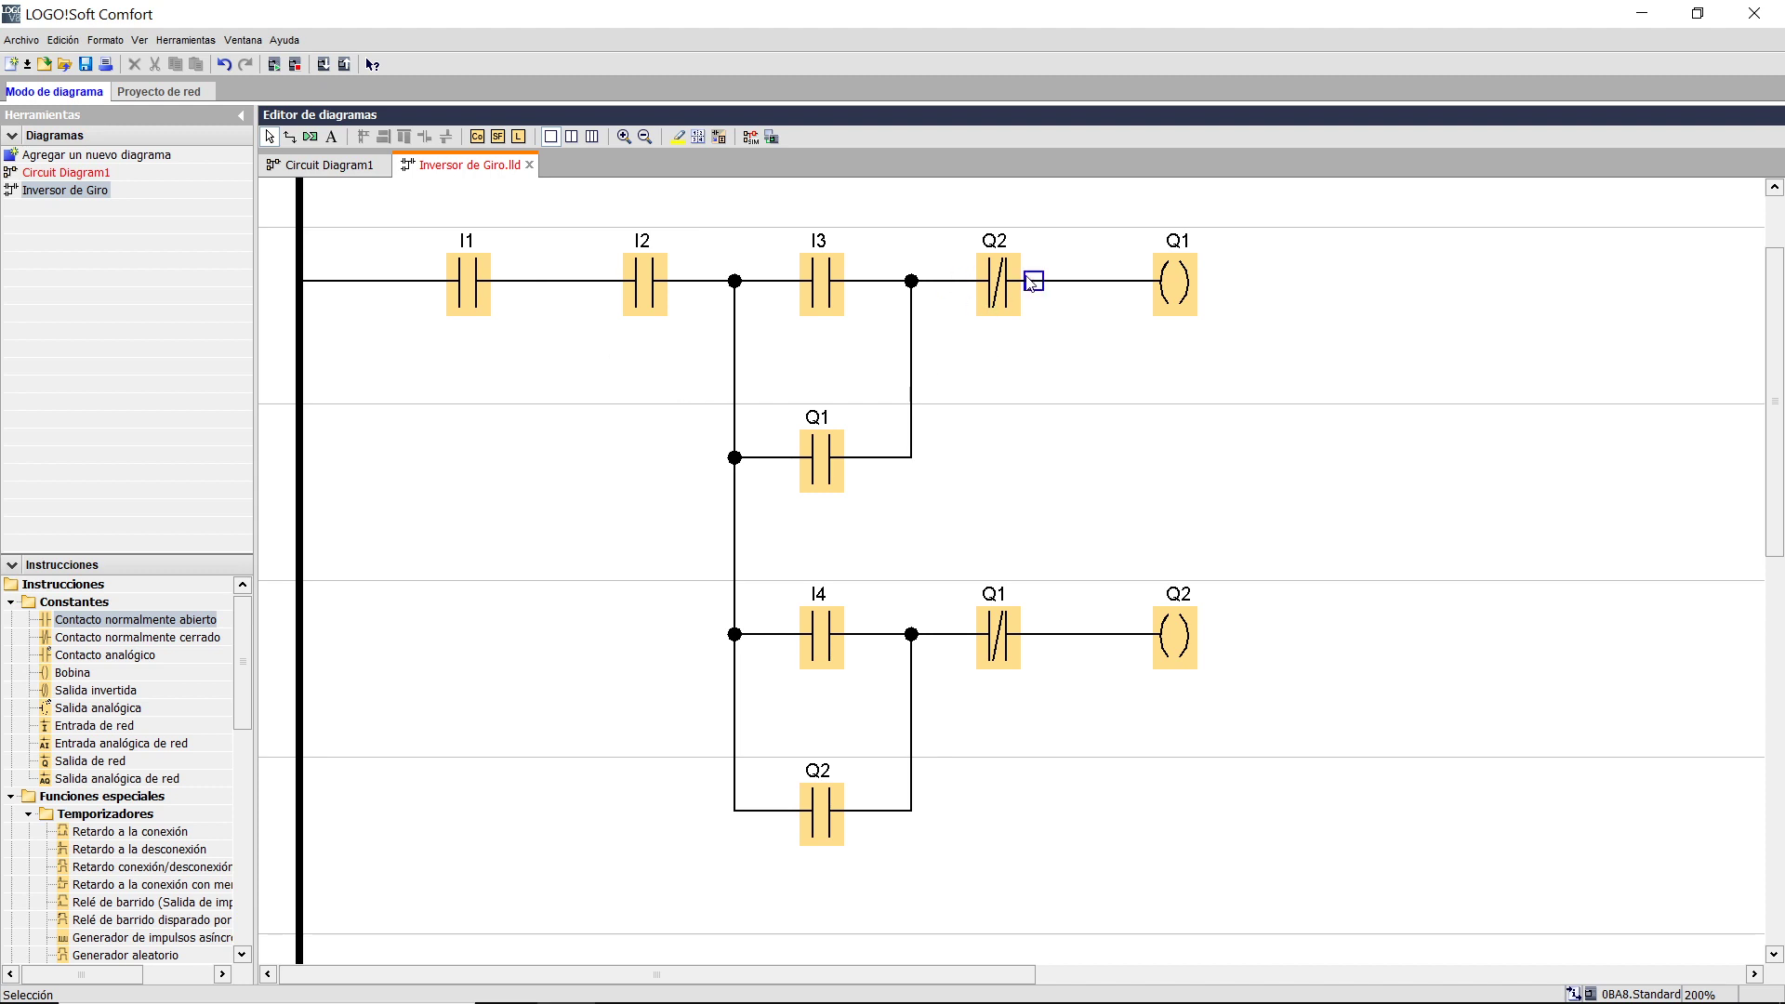
- Place a normally closed contact, look up block Q2 for it without applying the assignment, and delete the contact
{"action": "left_click", "coordinate": [137, 640]}
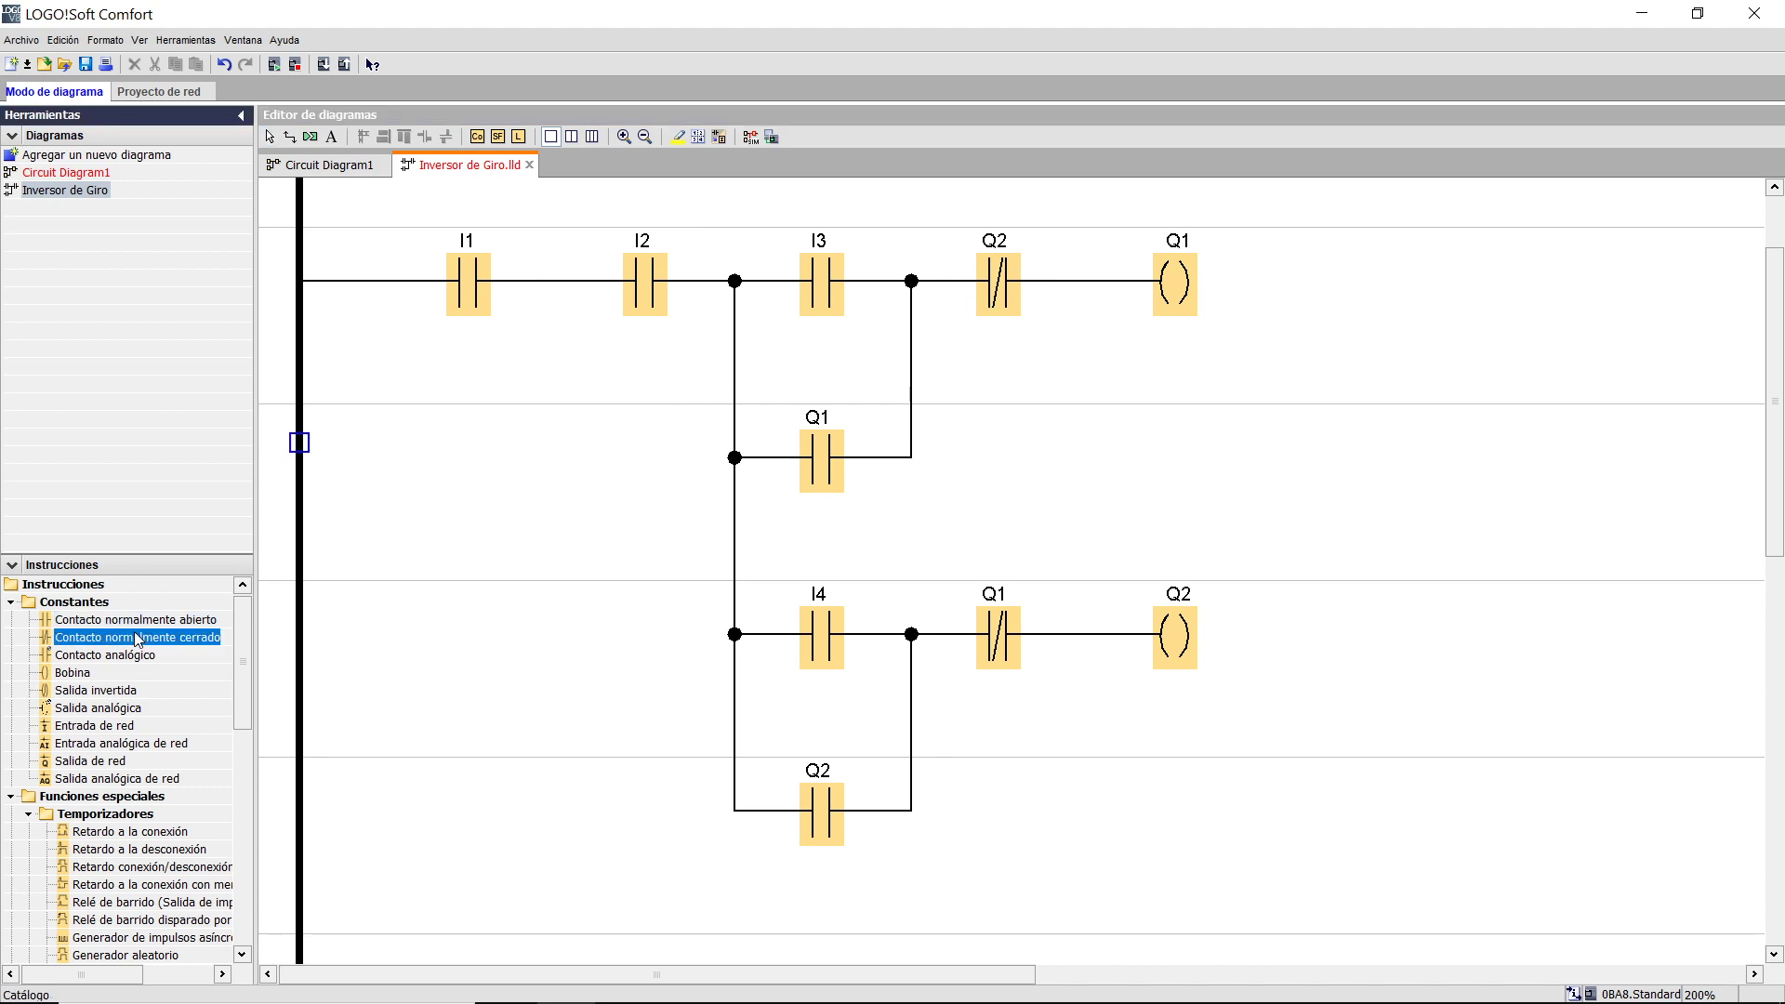
{"action": "left_click", "coordinate": [432, 580]}
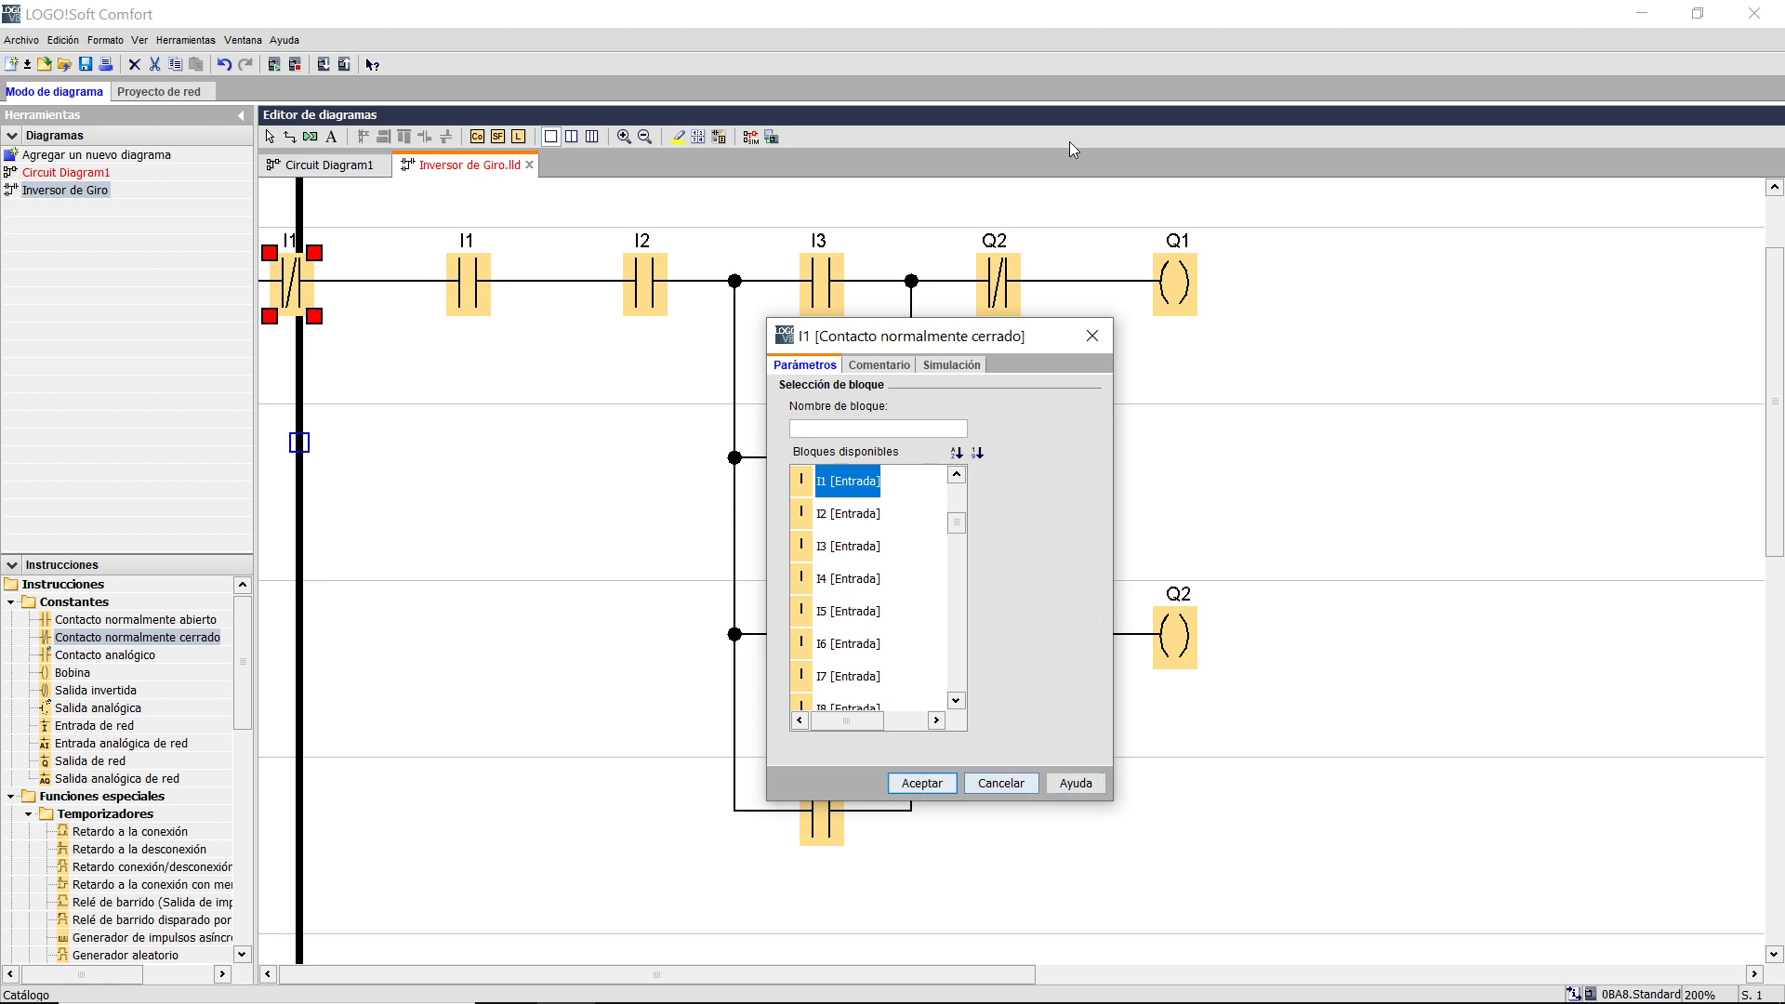
{"action": "left_click", "coordinate": [866, 436]}
{"action": "type", "text": "q2"}
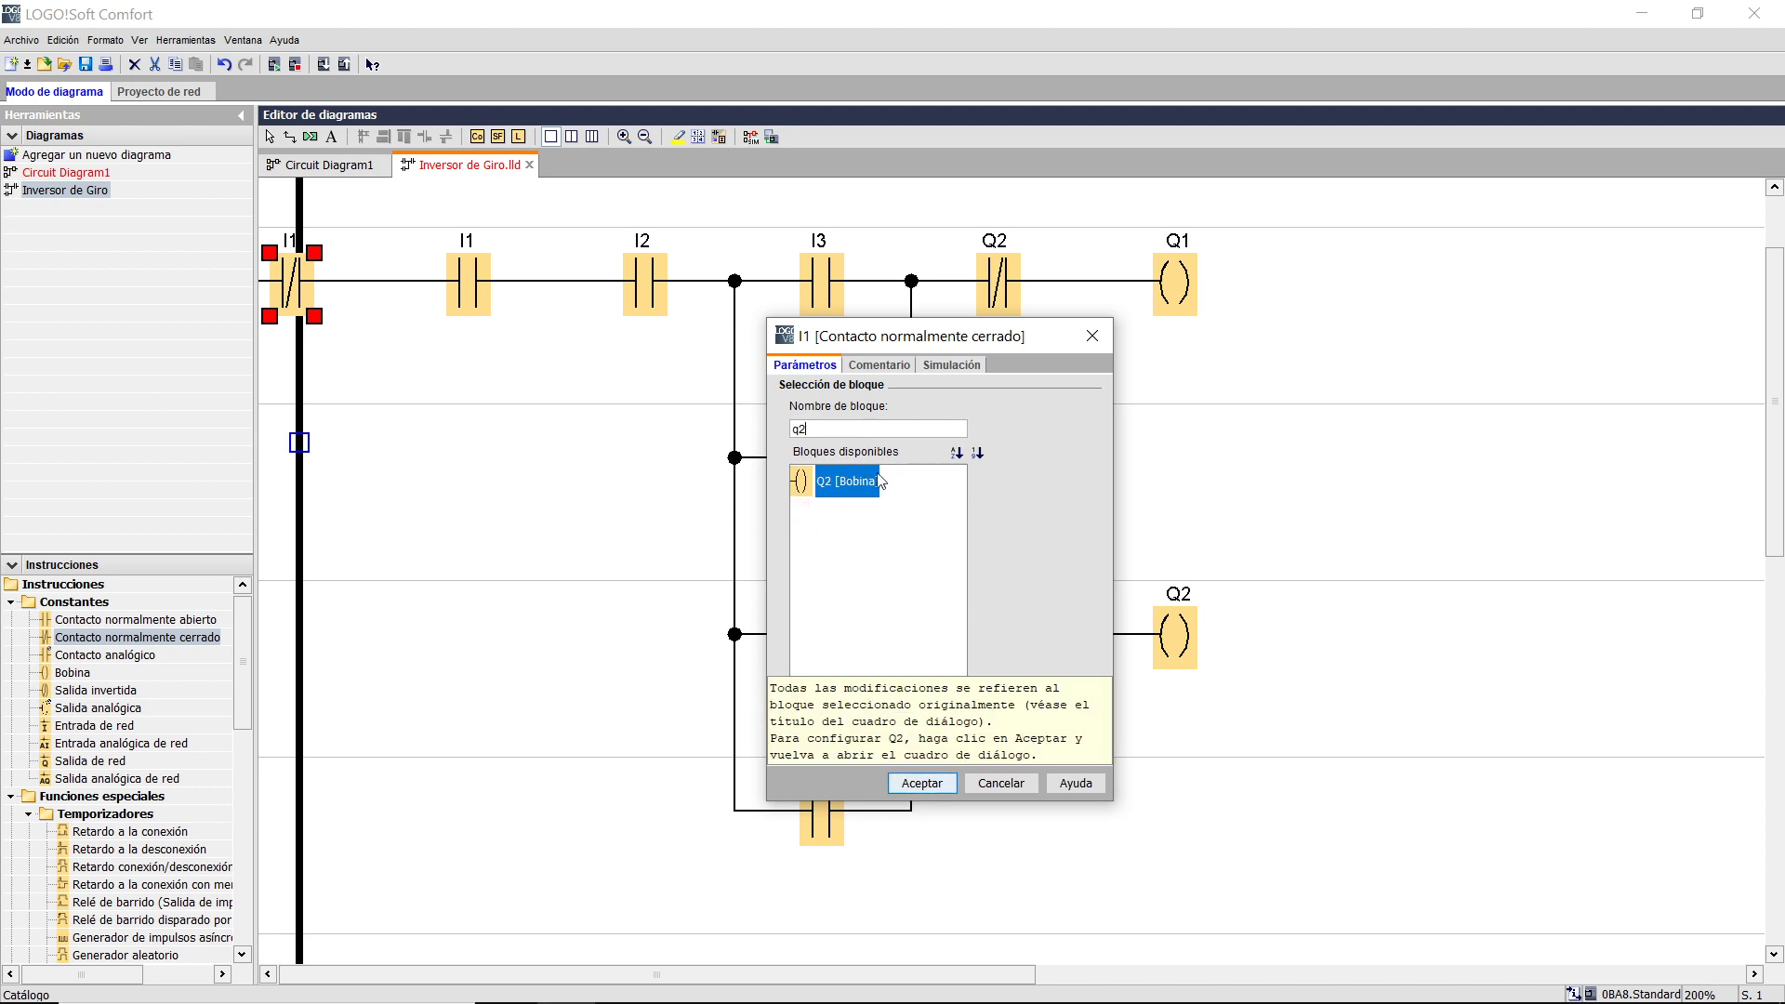
{"action": "left_click", "coordinate": [1094, 337]}
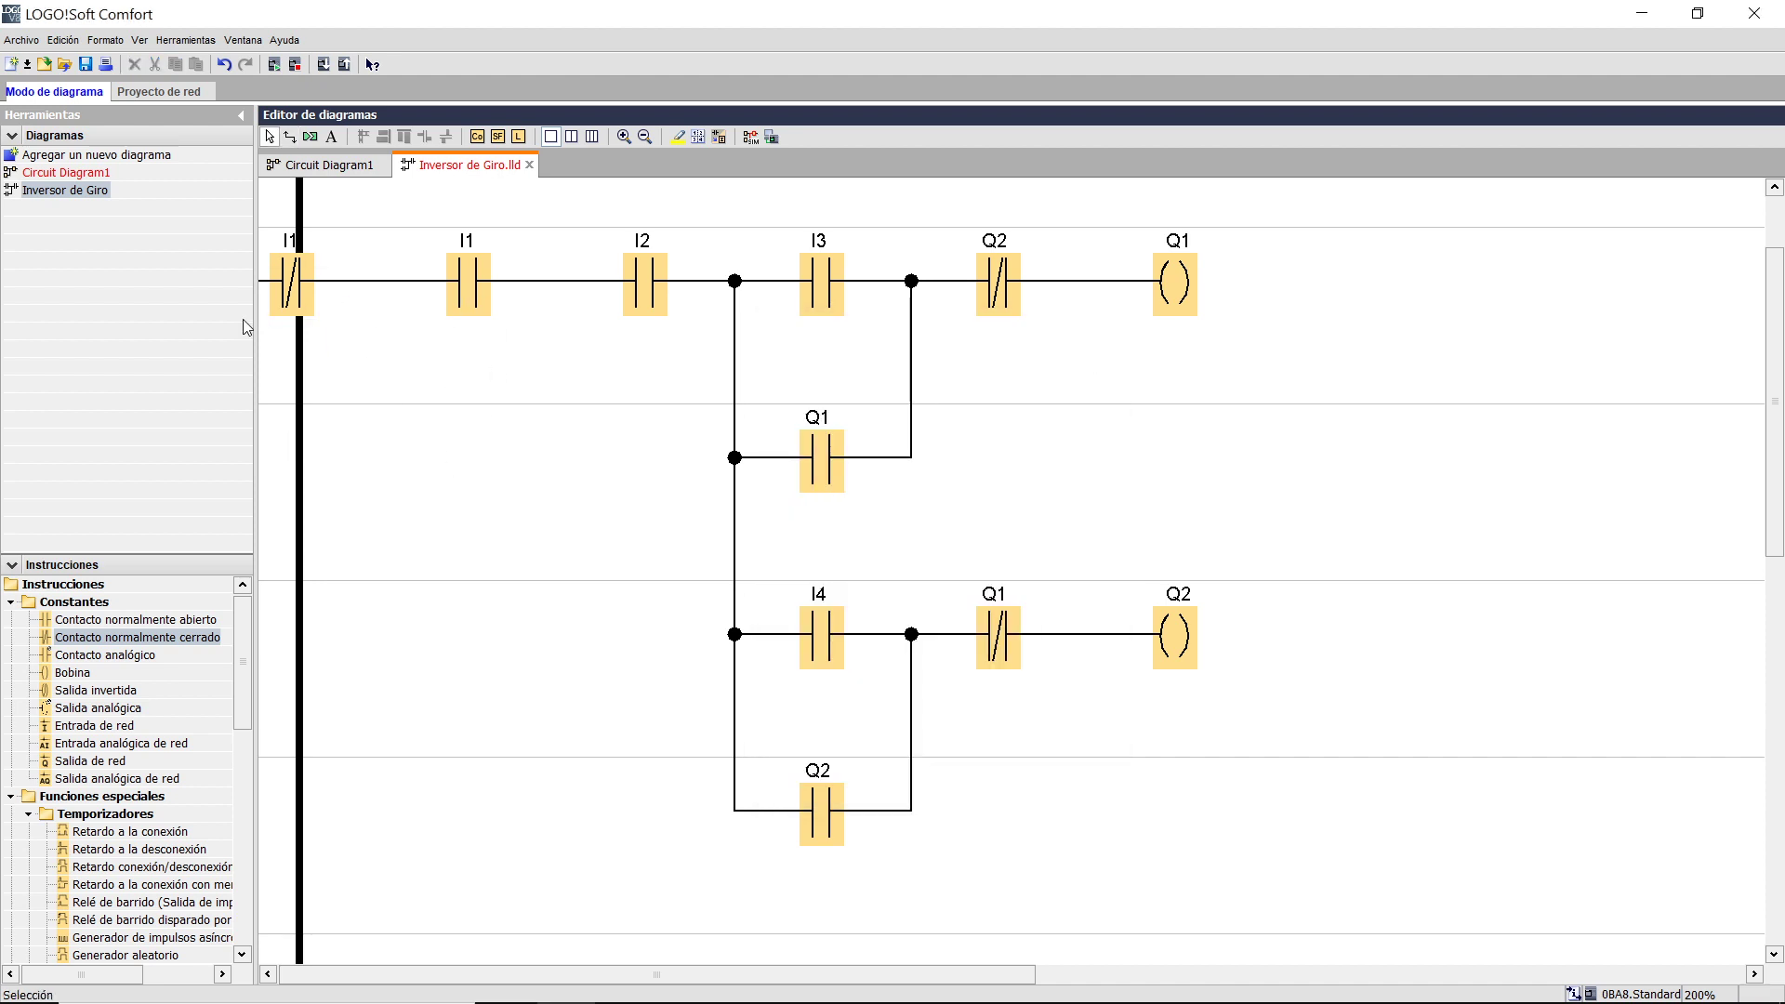
{"action": "left_click", "coordinate": [287, 290]}
{"action": "key", "text": "Delete"}
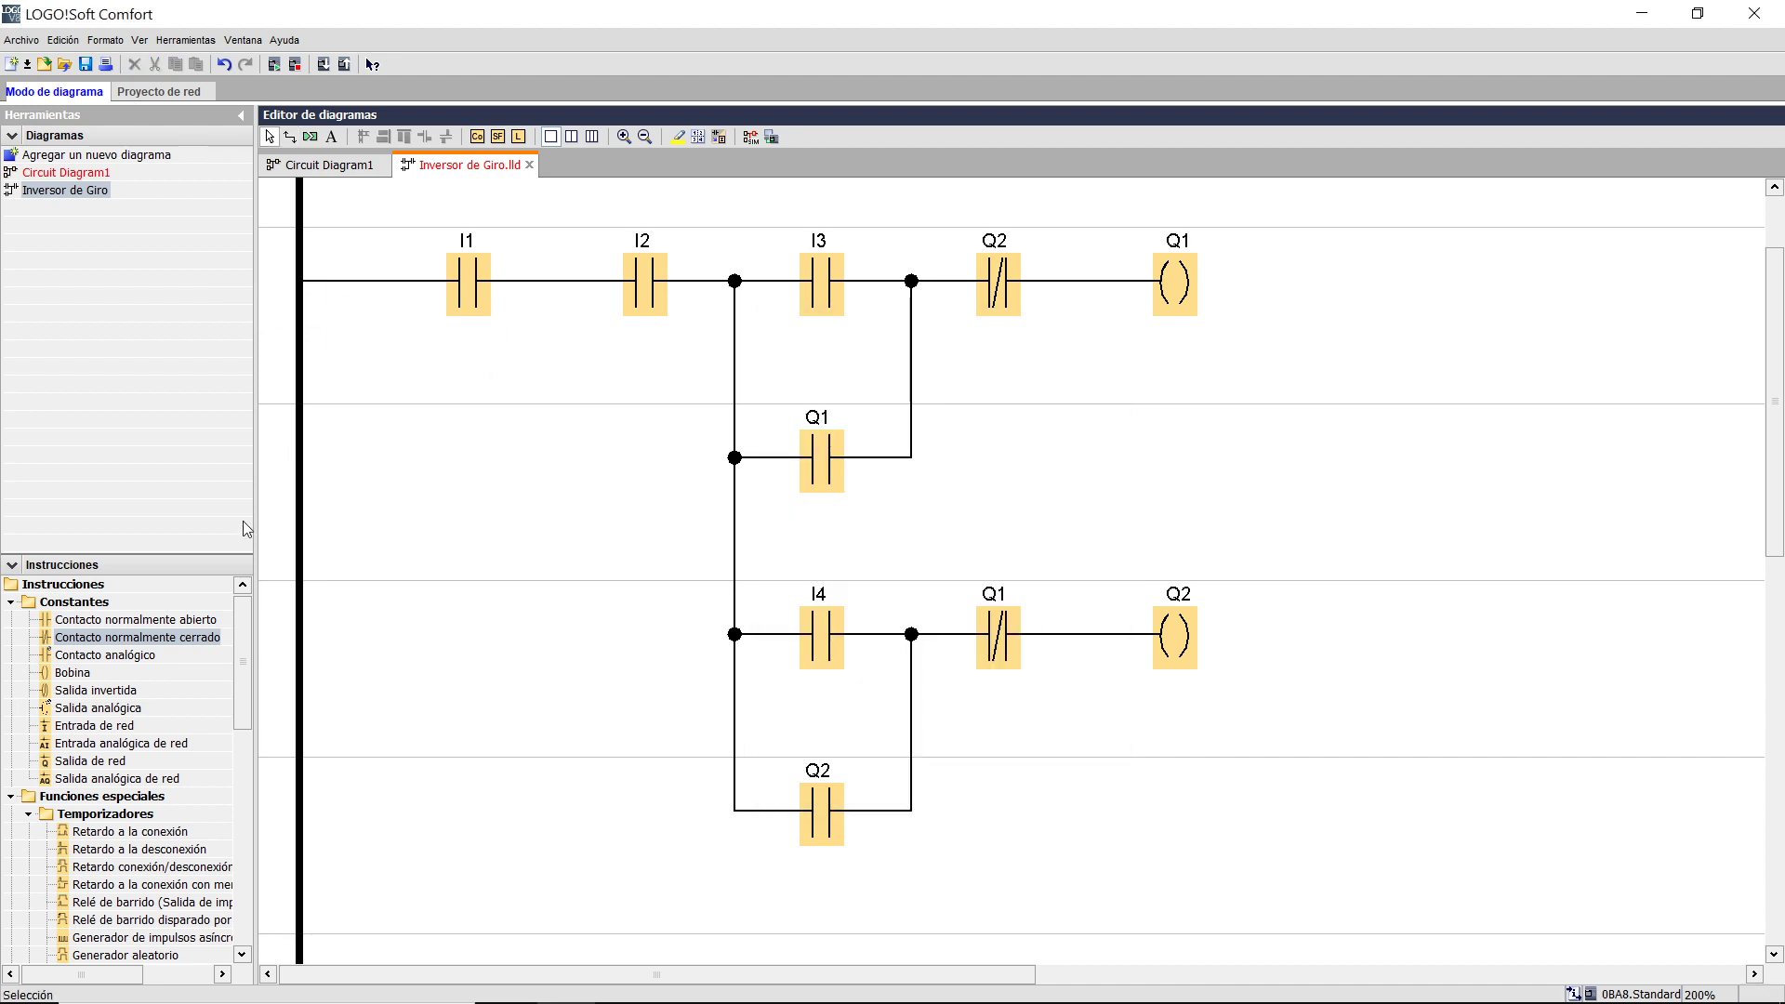
- Place a new coil in the diagram and move it below the first rung's I1 contact
{"action": "left_click", "coordinate": [79, 673]}
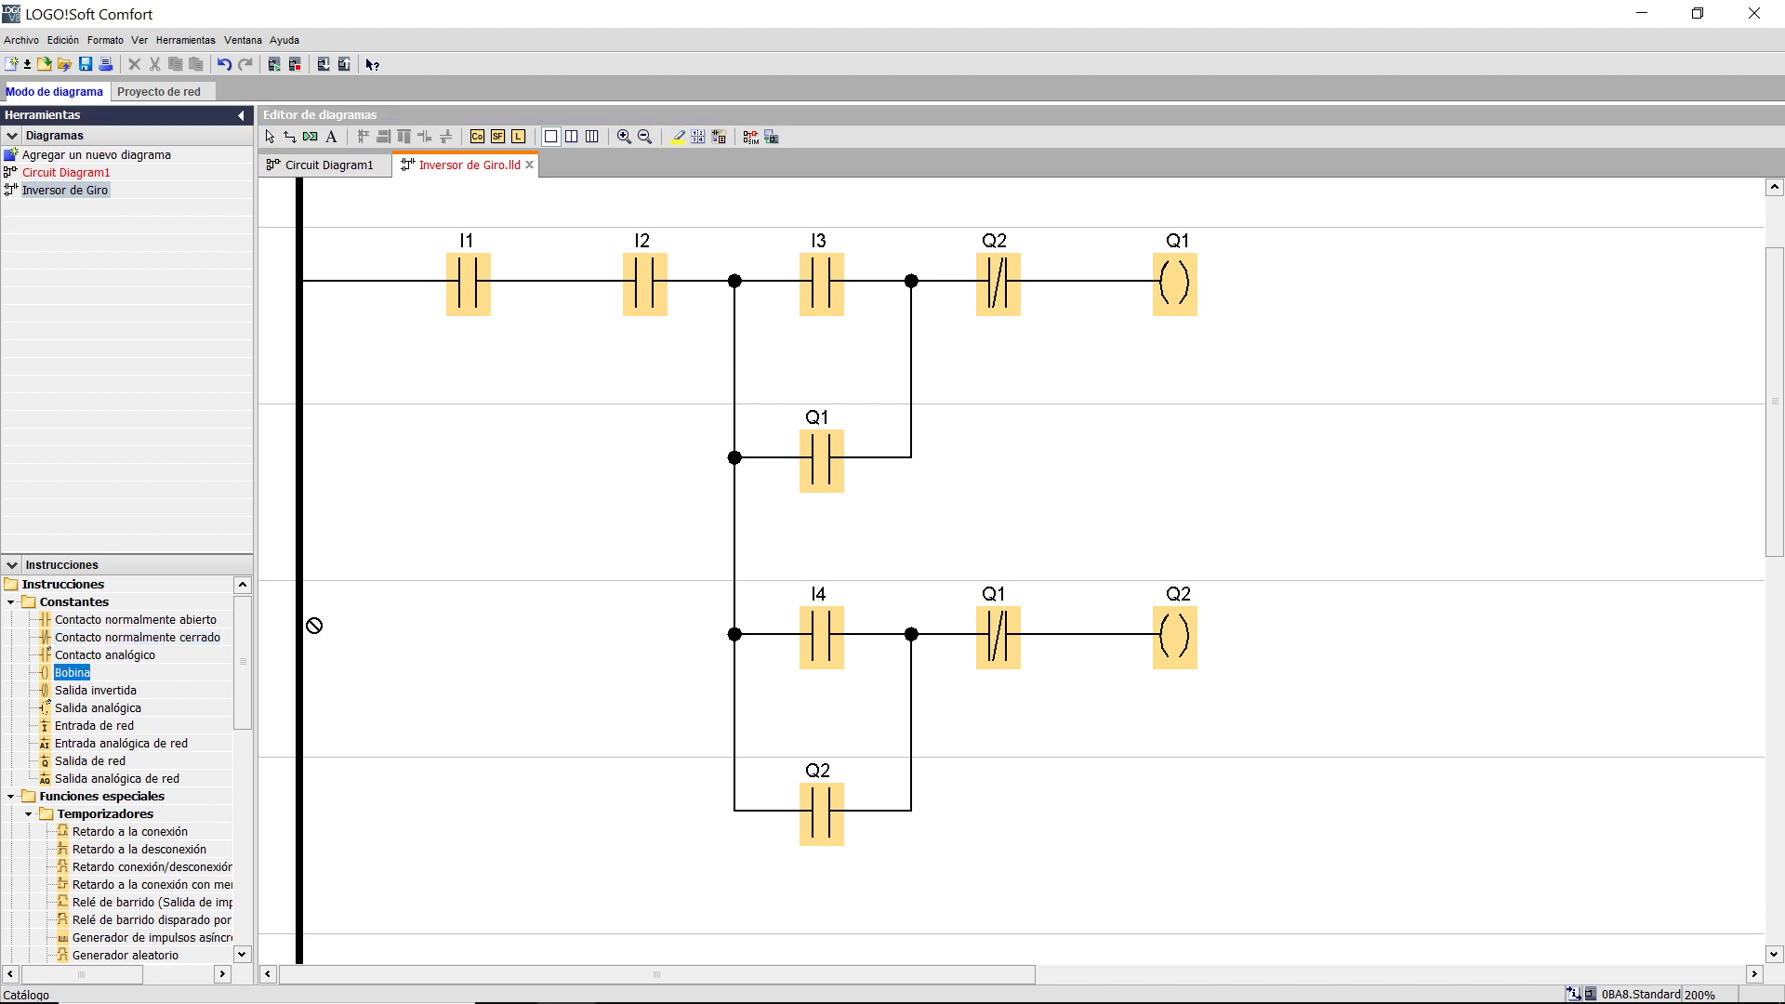
{"action": "left_click", "coordinate": [439, 588]}
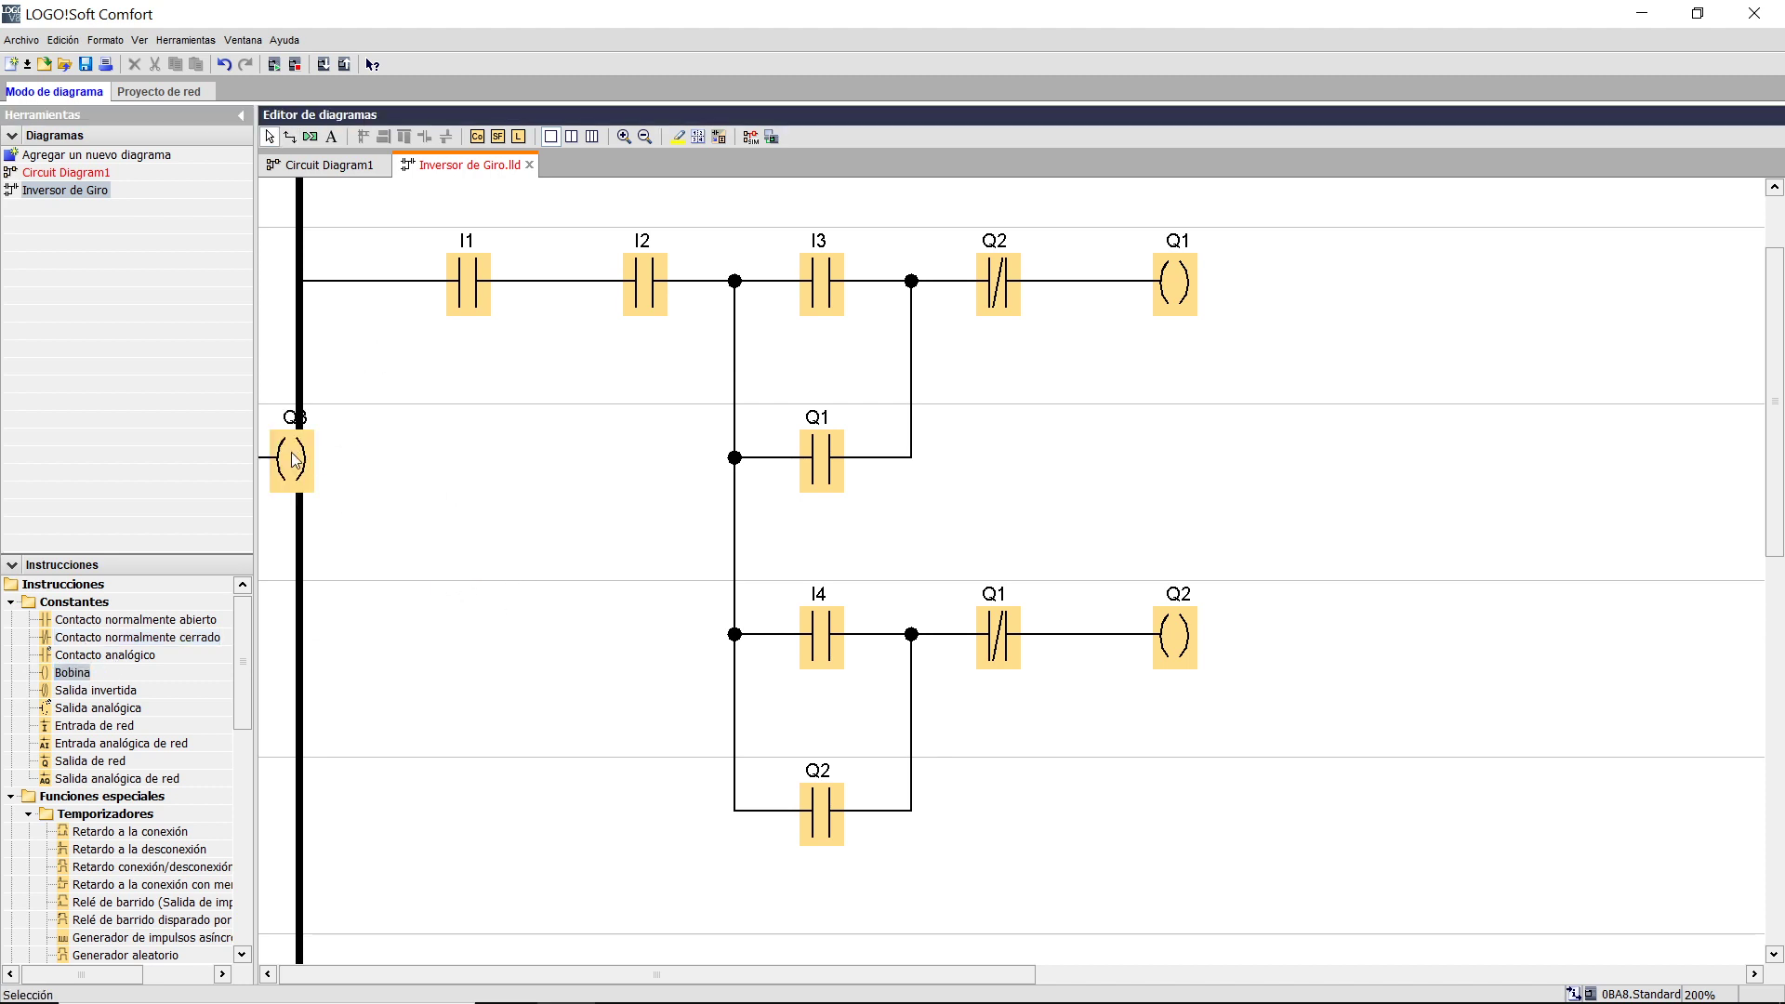
{"action": "left_click_drag", "start_coordinate": [290, 458], "coordinate": [467, 458]}
{"action": "left_click", "coordinate": [506, 709]}
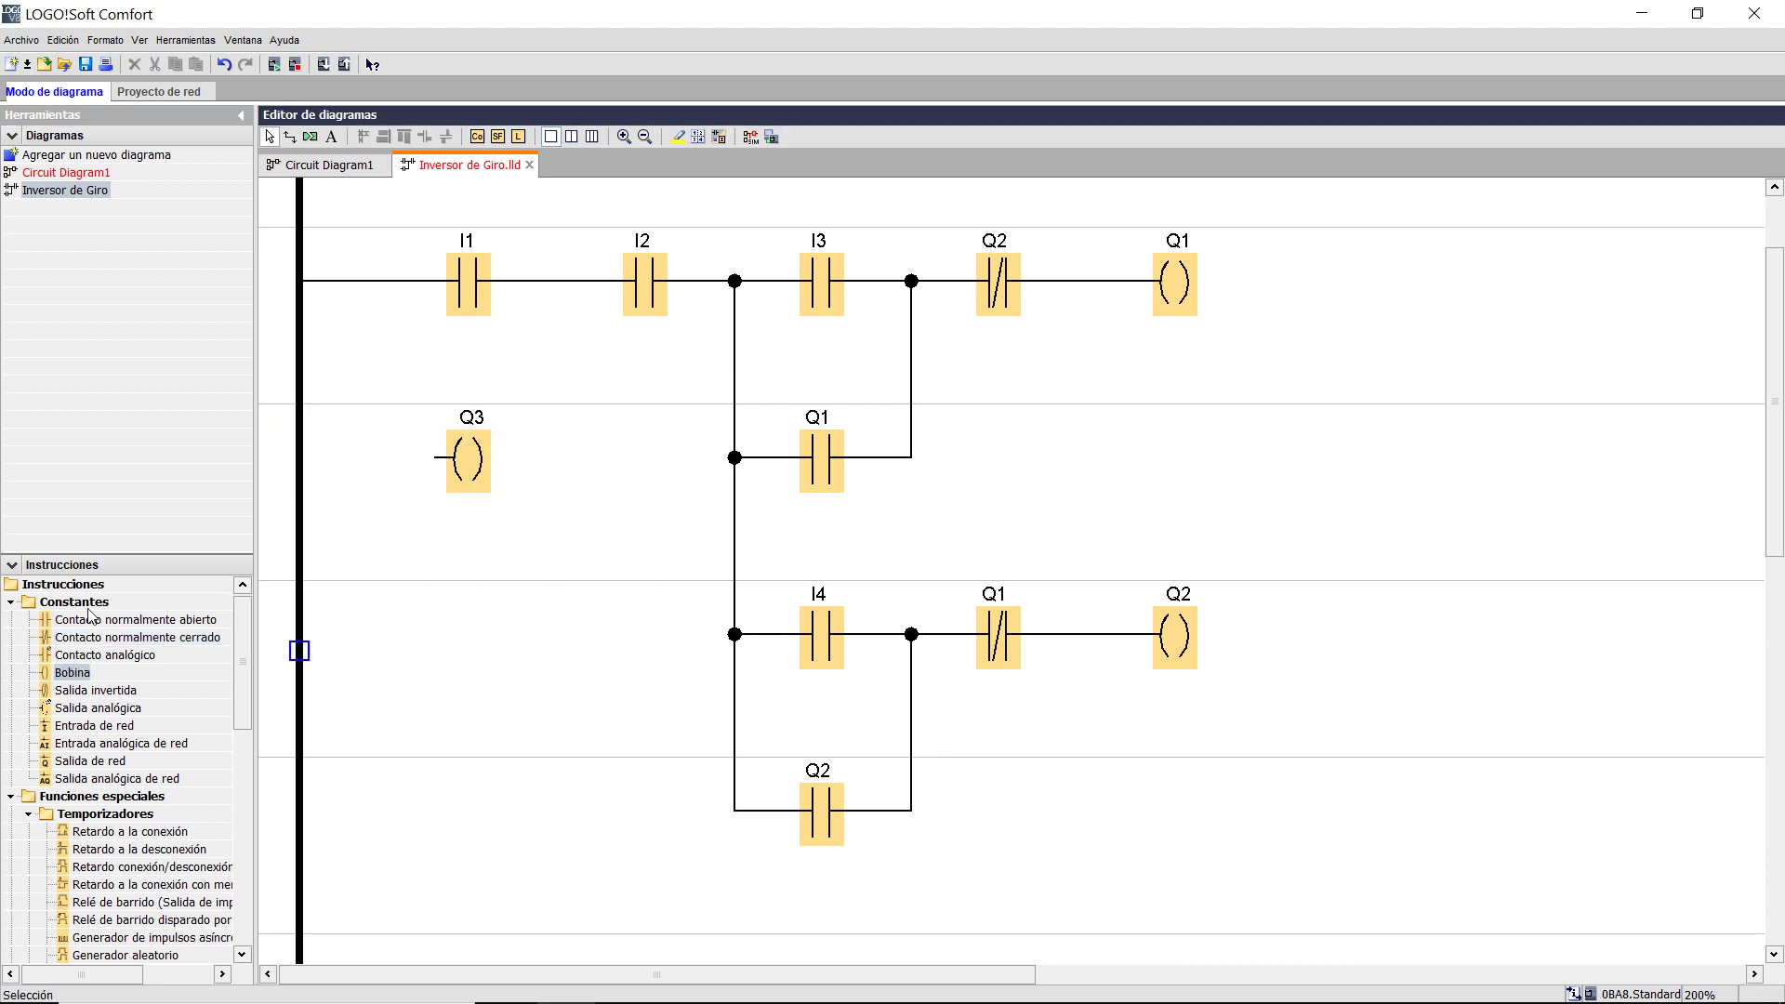
- Add a normally closed contact beside the loose coil and assign it to block Q3
{"action": "left_click_drag", "start_coordinate": [137, 637], "coordinate": [531, 585]}
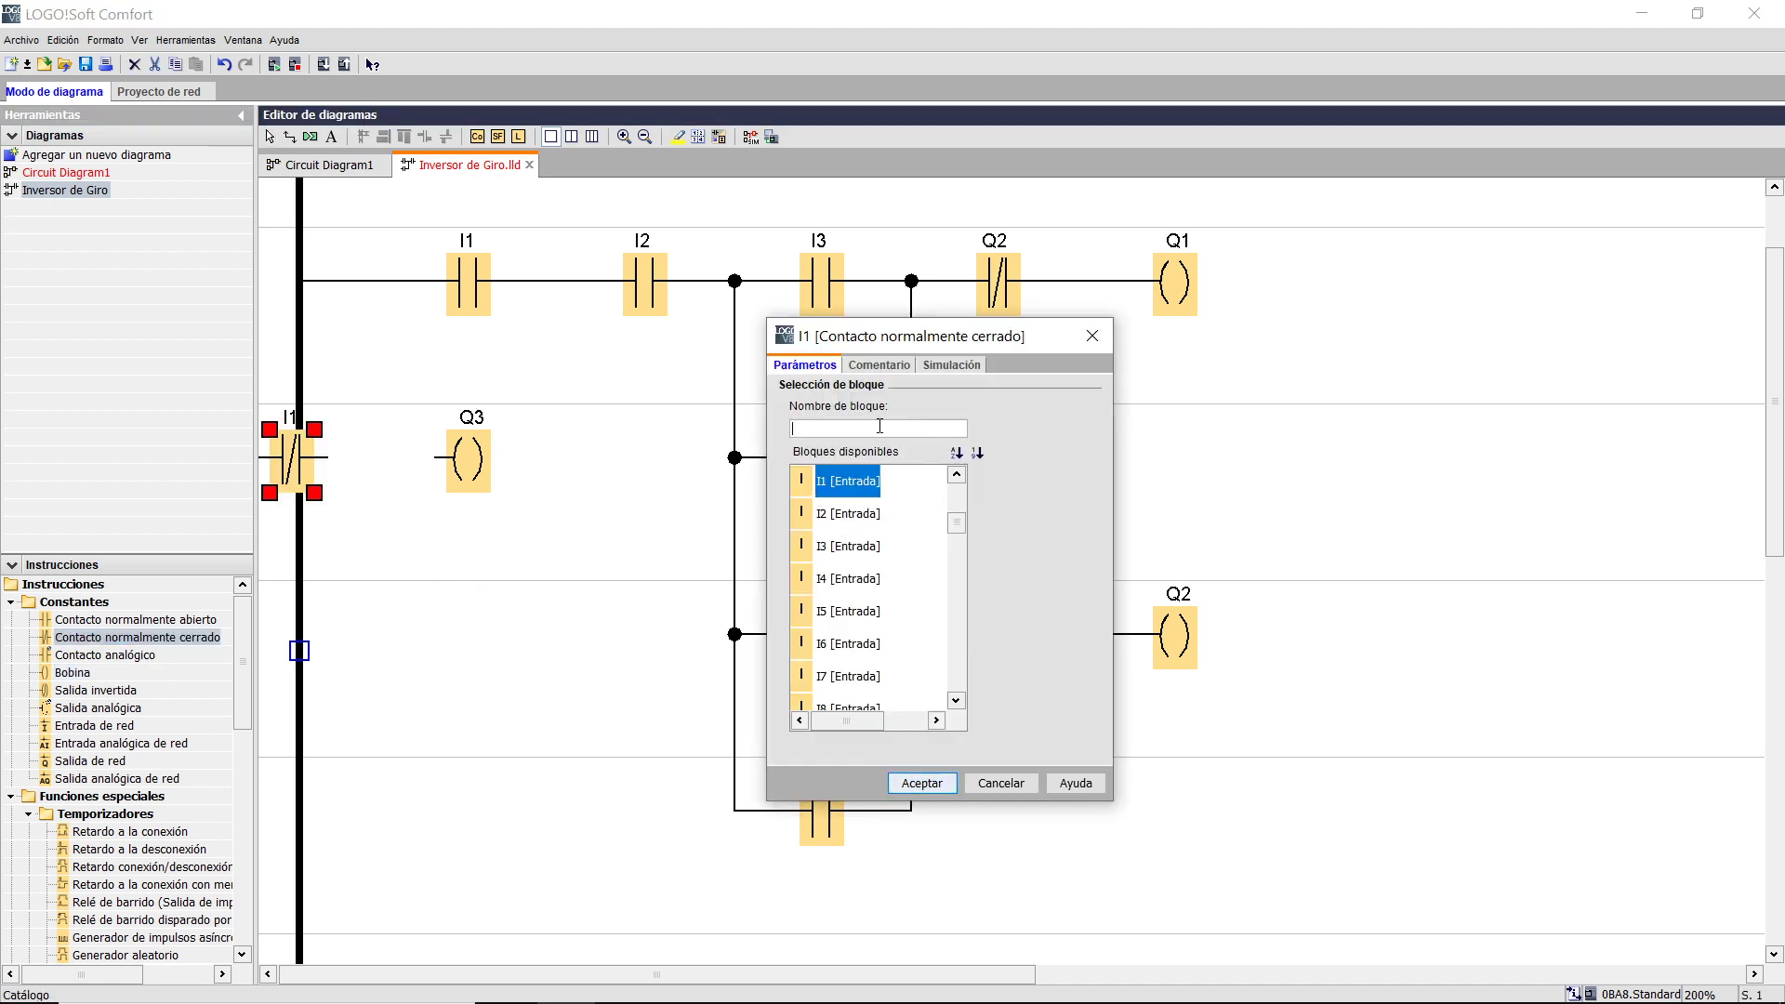
{"action": "type", "text": "q3"}
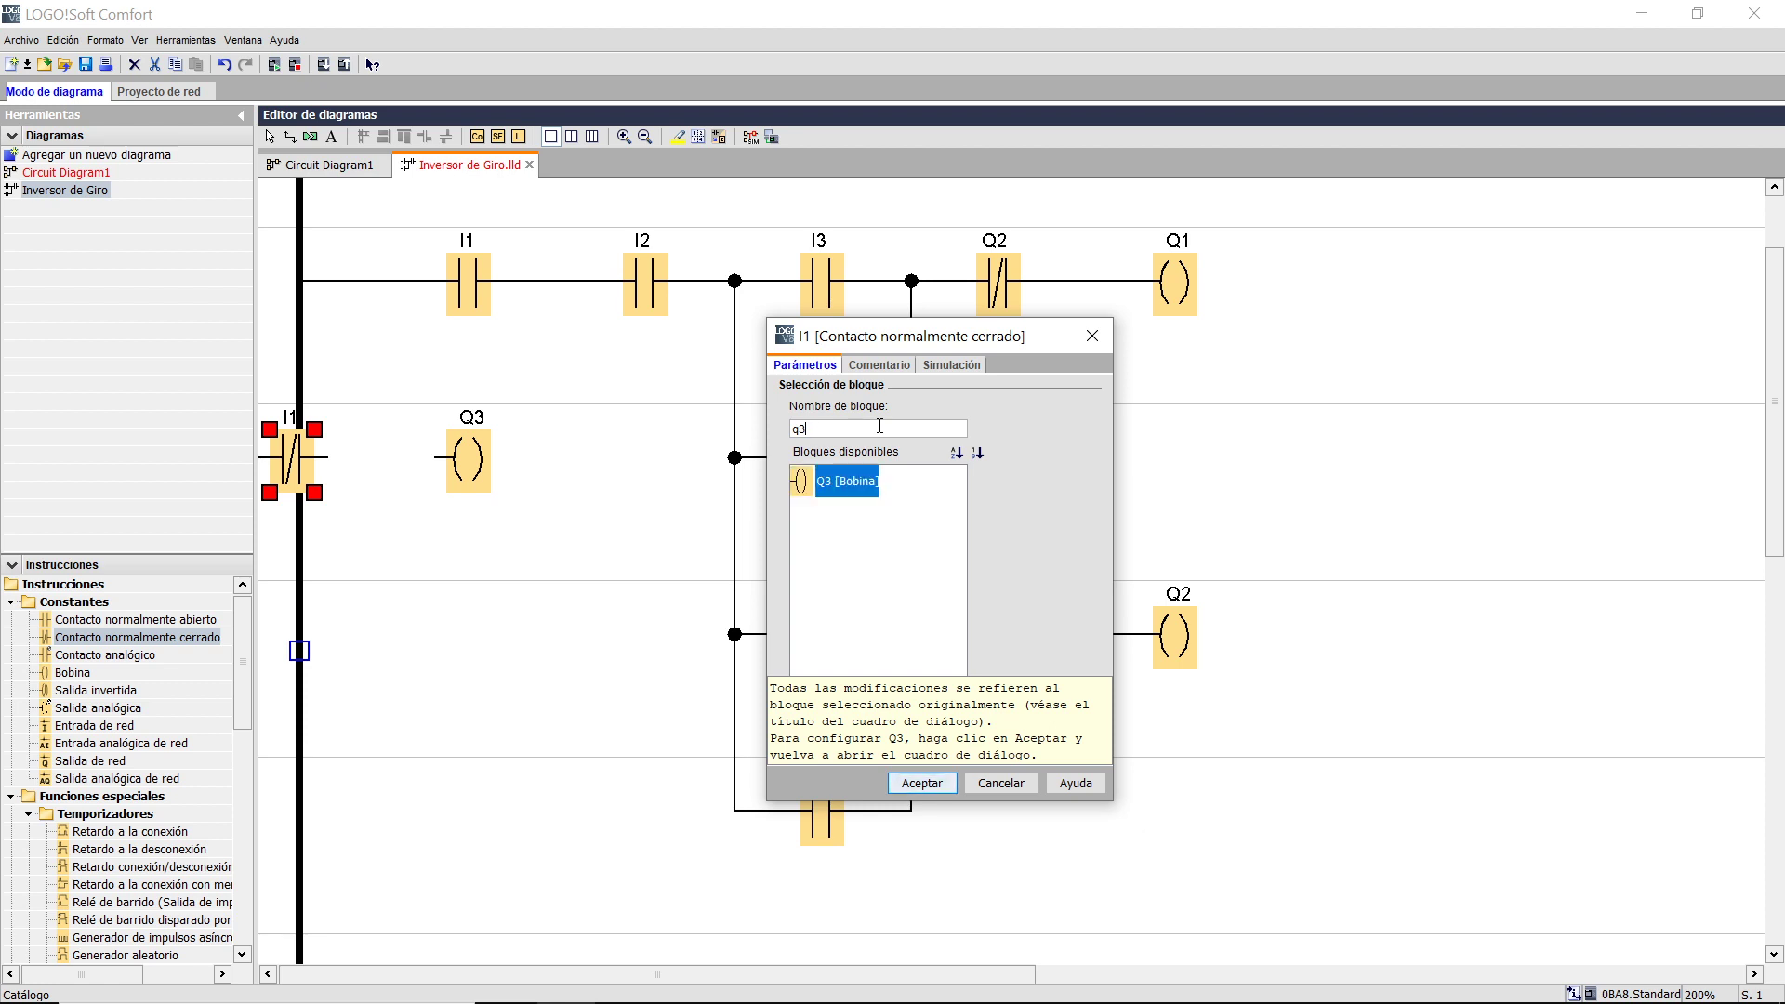
{"action": "left_click", "coordinate": [930, 784]}
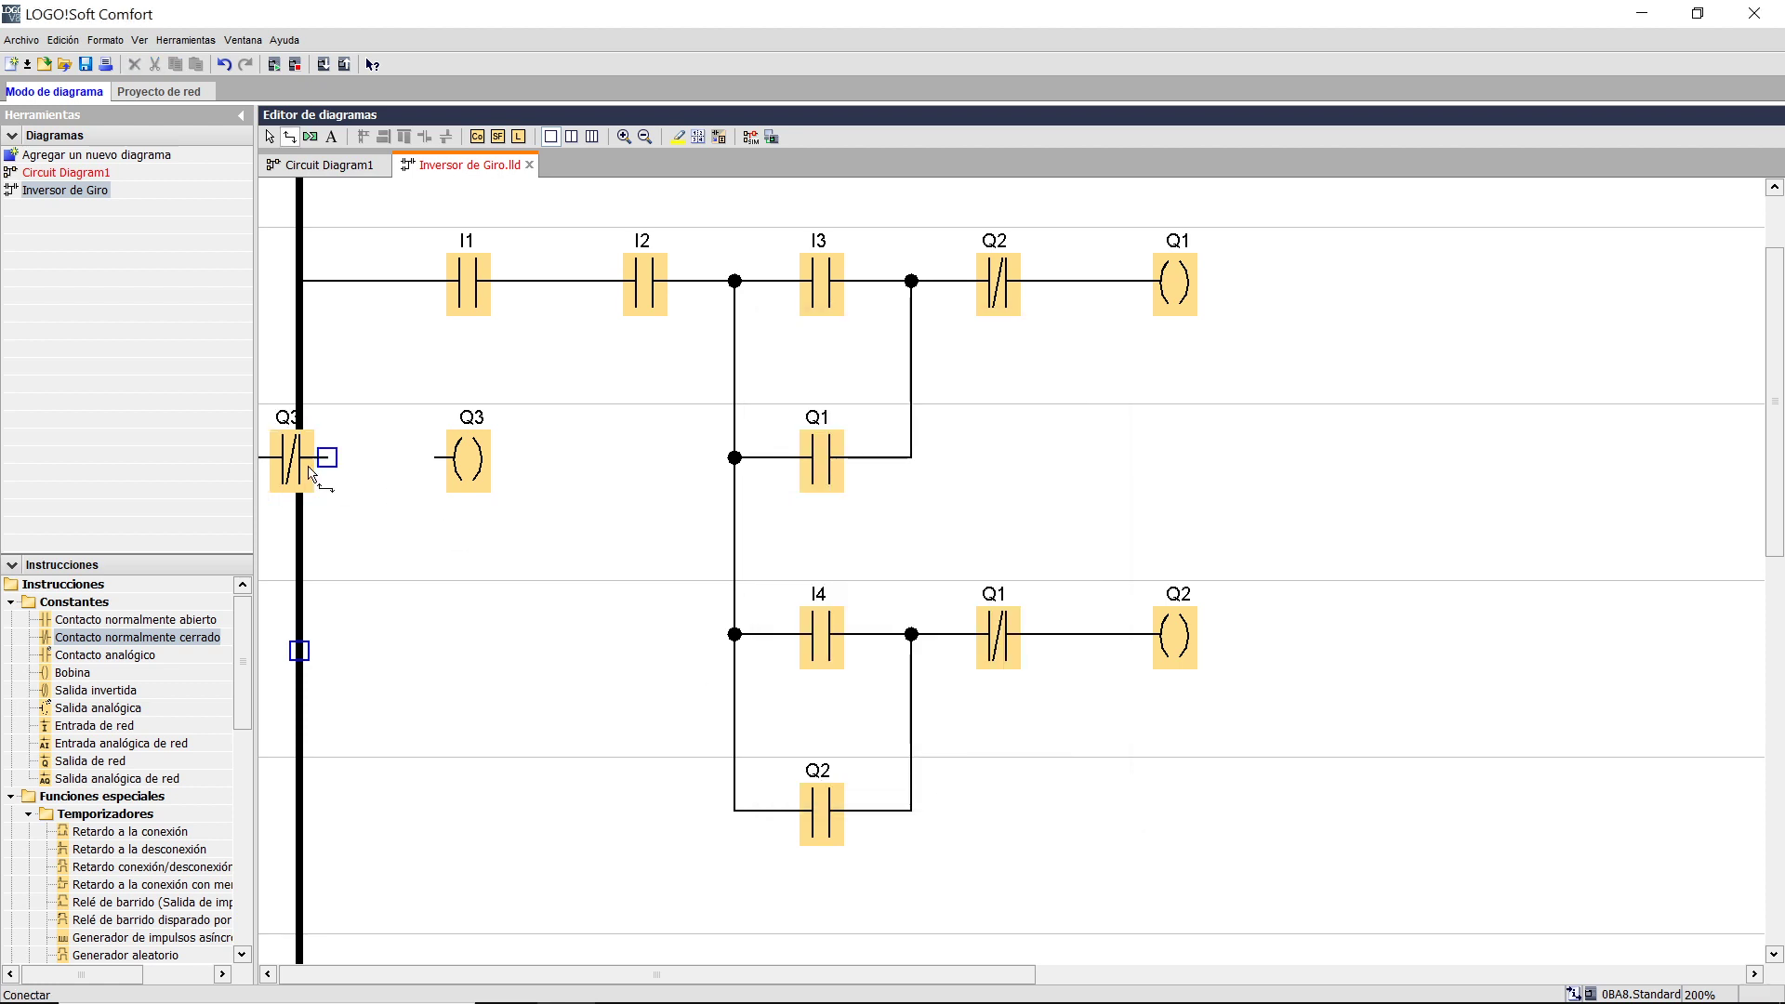
{"action": "key", "text": "Escape"}
- Delete the loose normally closed Q3 contact and the Q3 coil
{"action": "left_click", "coordinate": [266, 455]}
{"action": "key", "text": "Delete"}
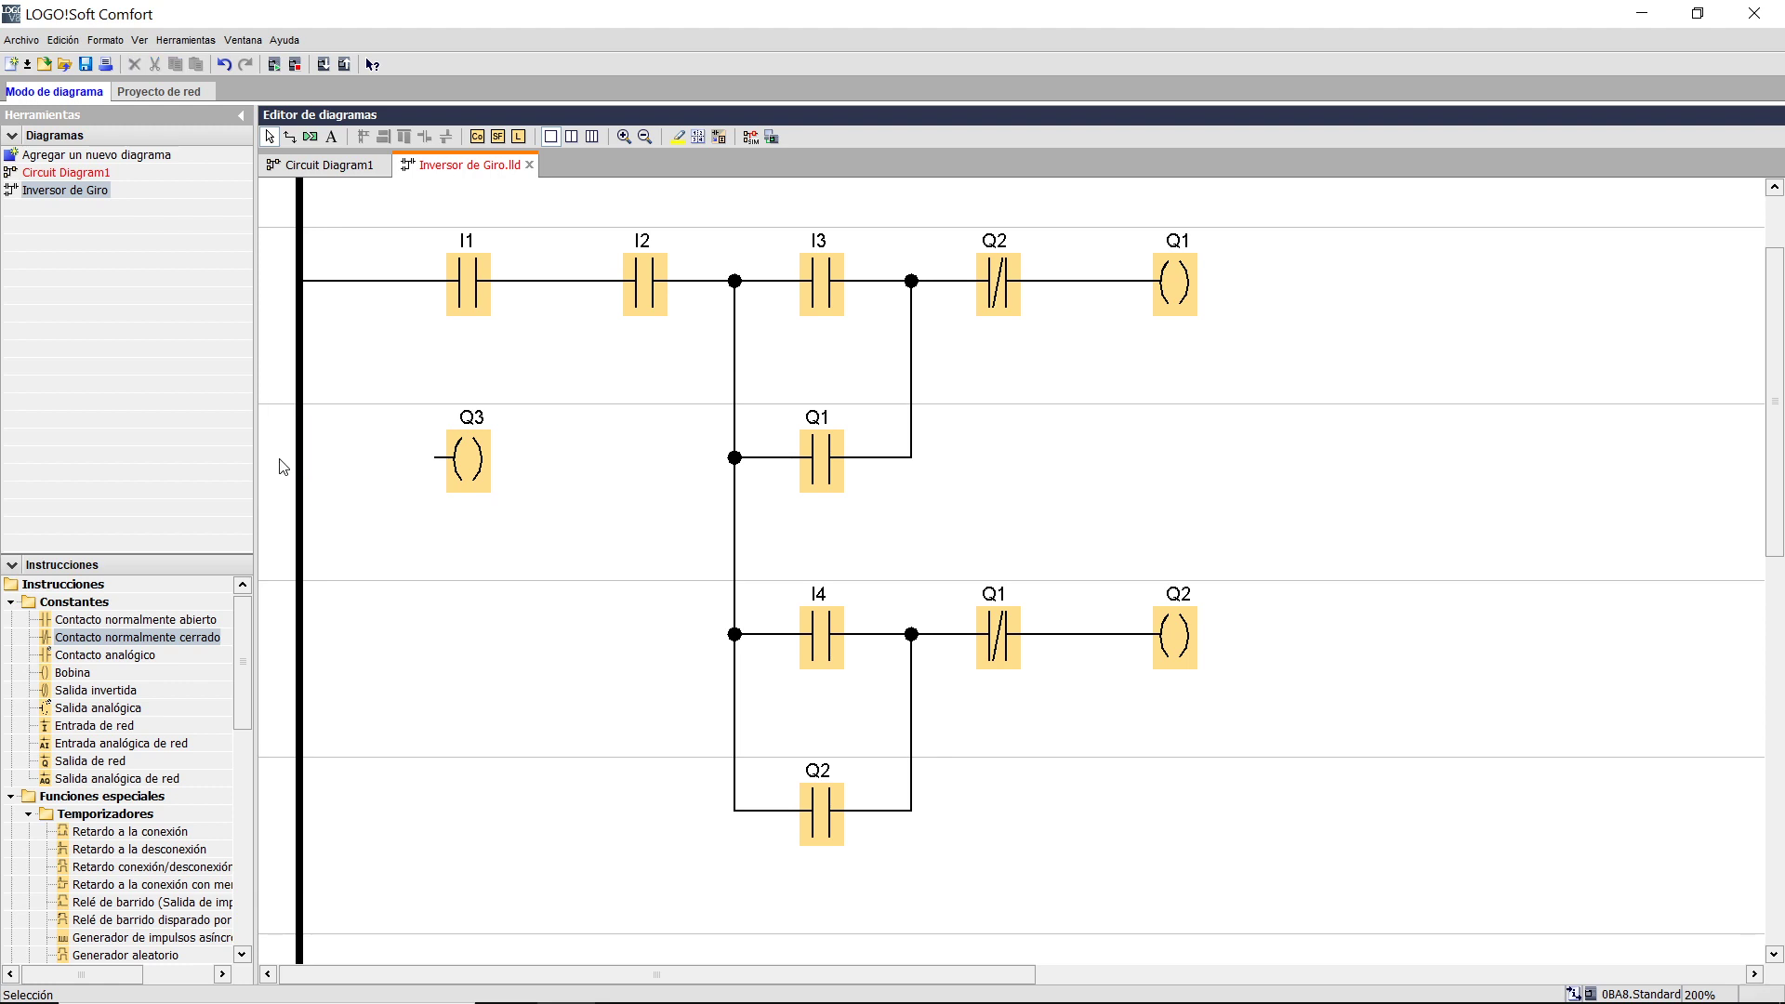
{"action": "left_click", "coordinate": [473, 446]}
{"action": "key", "text": "Delete"}
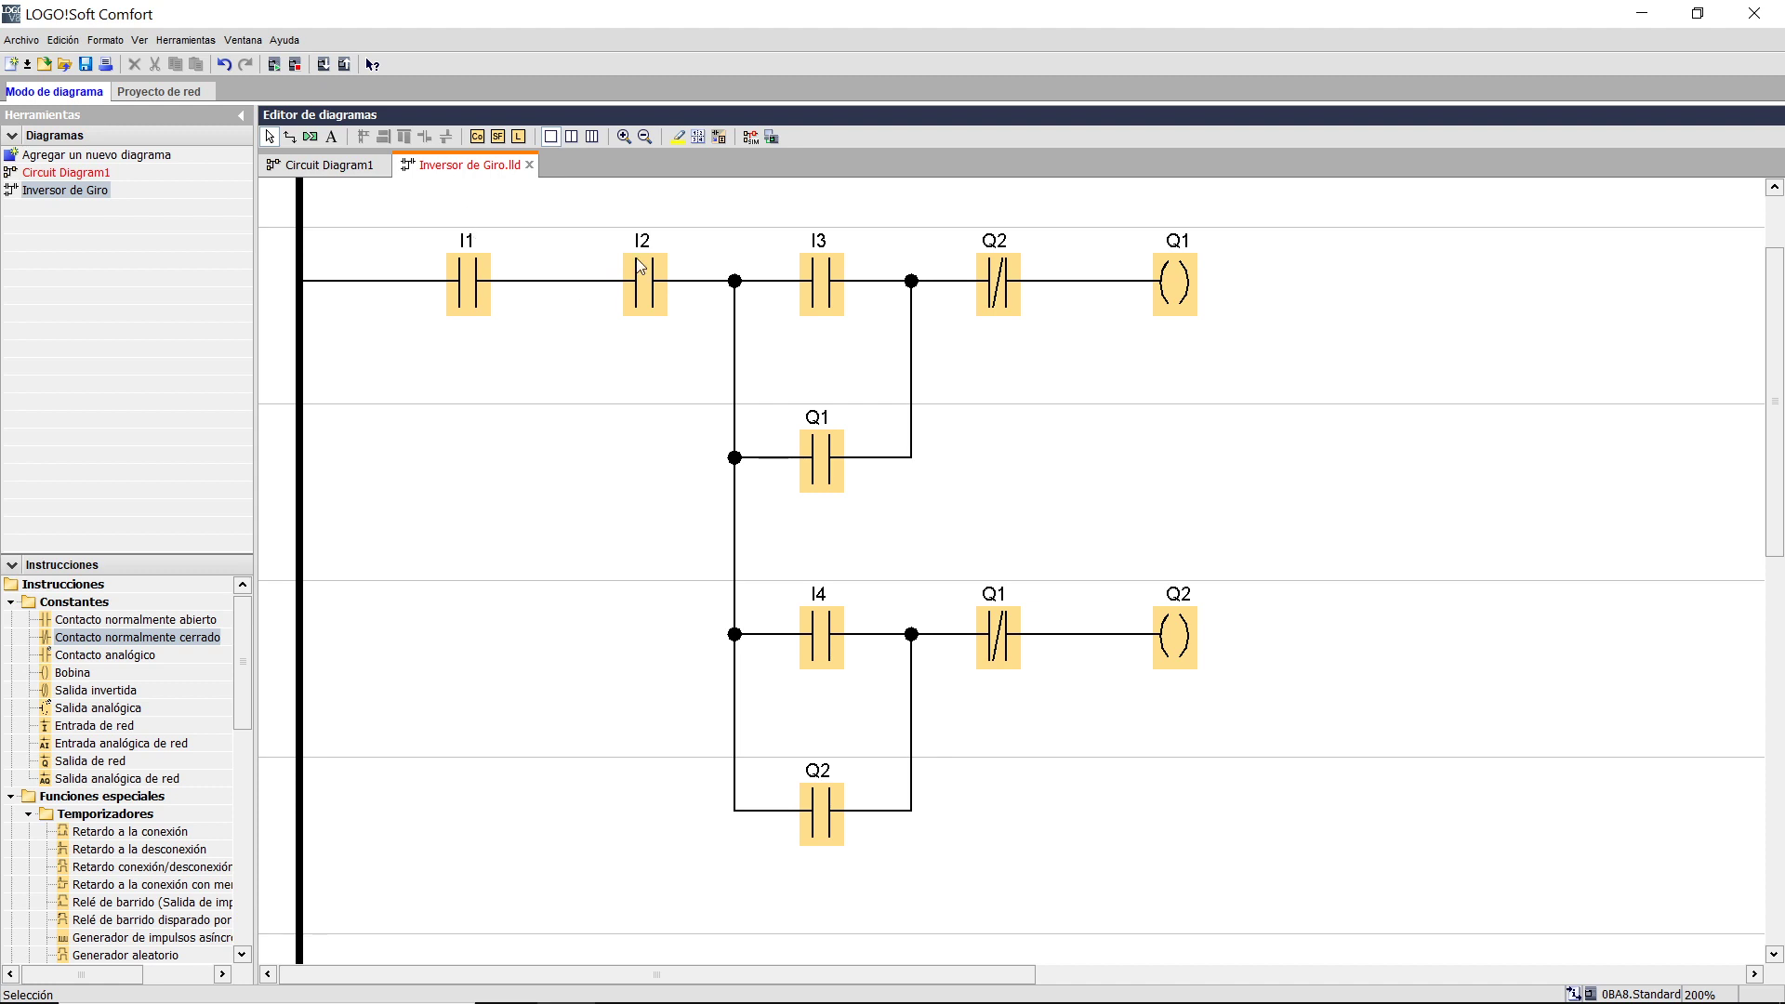
- Start the circuit simulation and switch off inputs I2, I1 and I4
{"action": "left_click", "coordinate": [750, 139]}
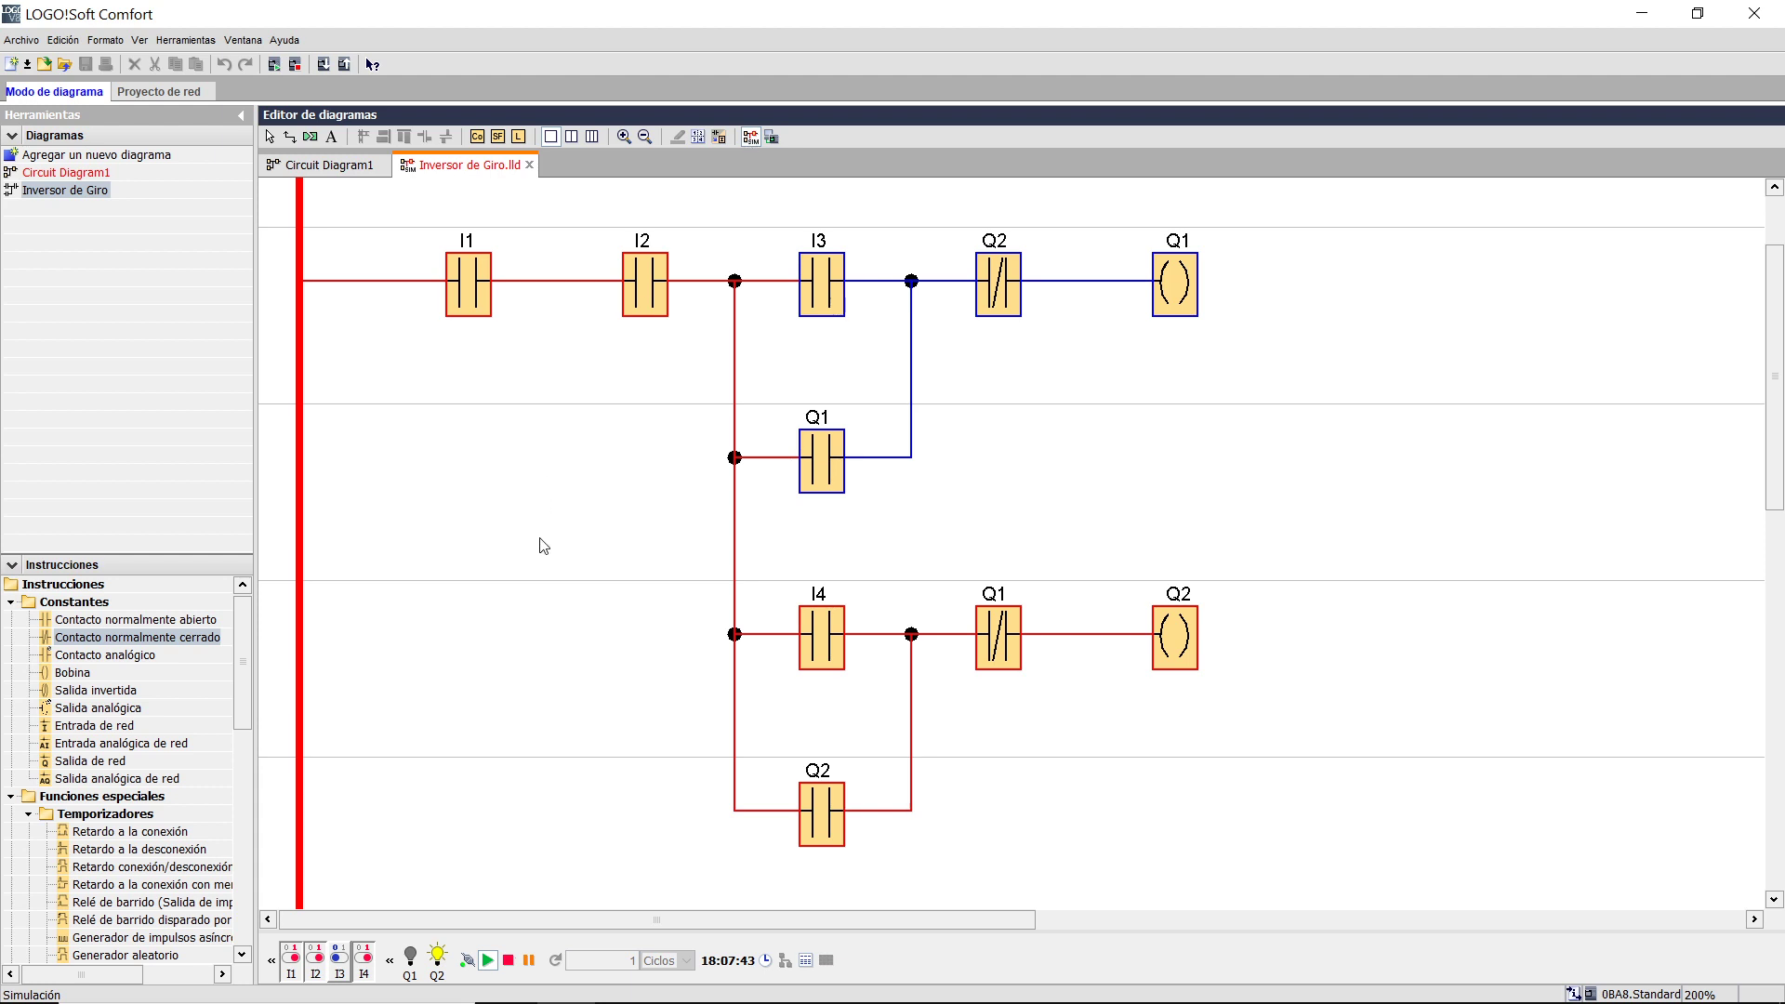
{"action": "left_click", "coordinate": [315, 960]}
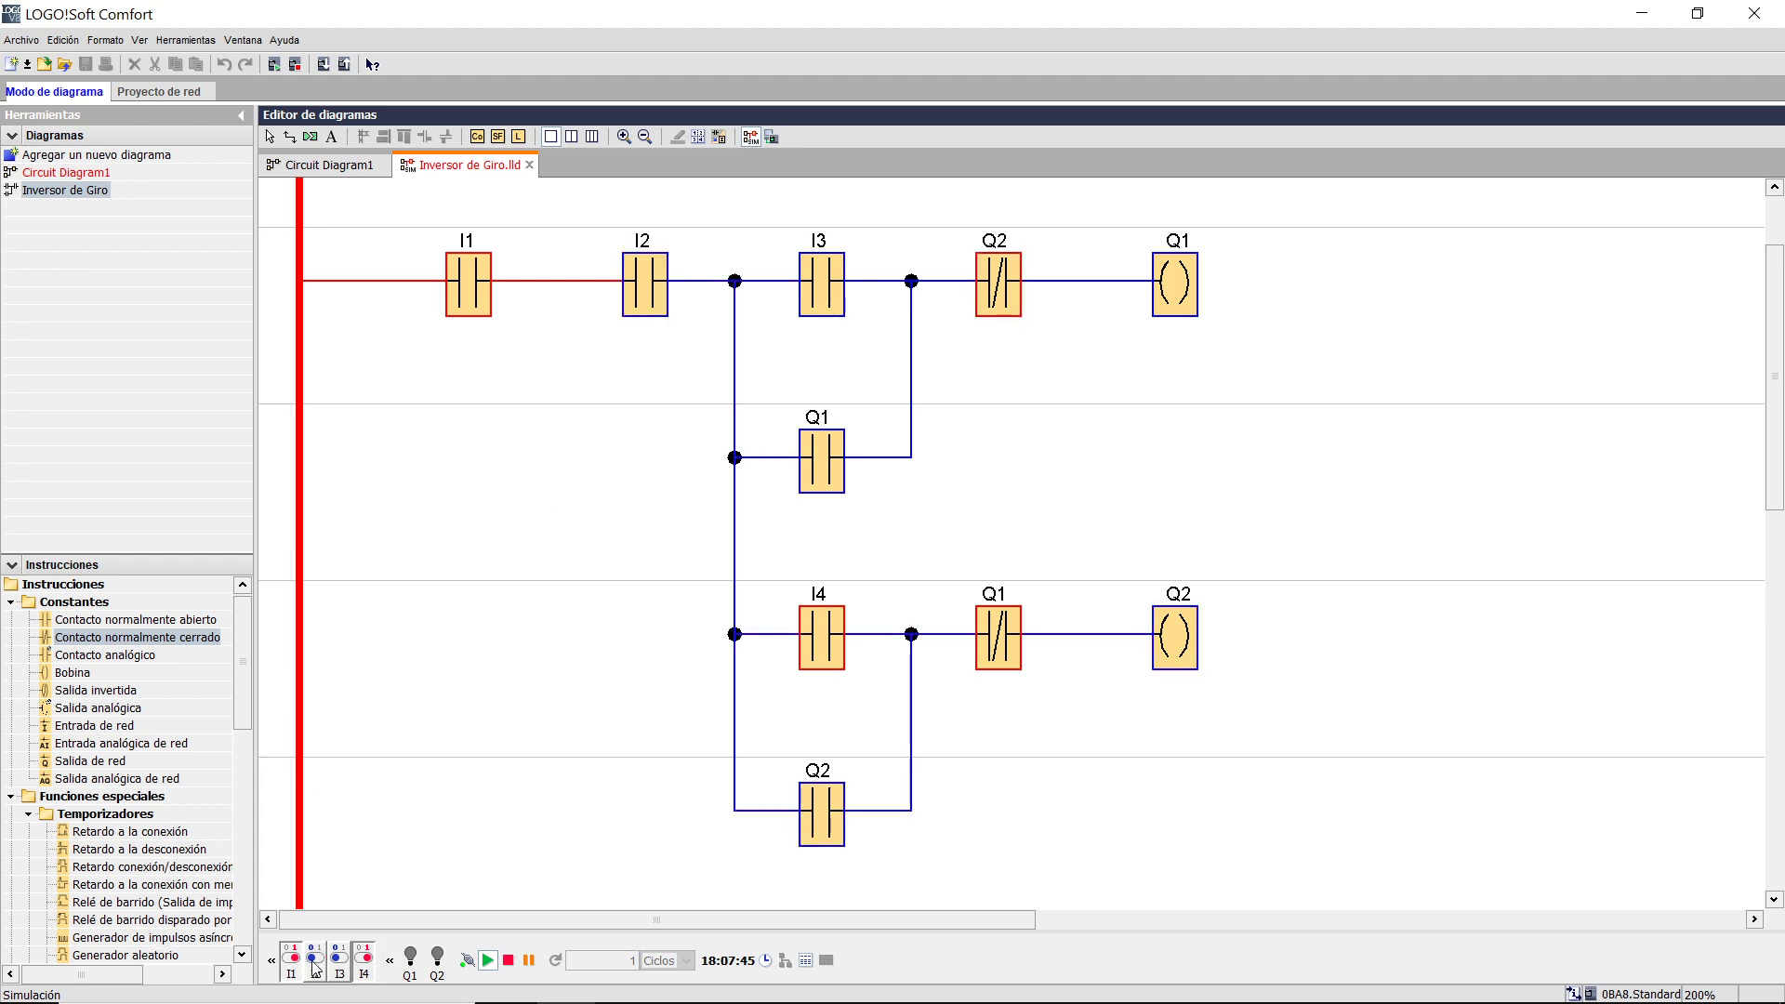
{"action": "left_click", "coordinate": [289, 961]}
{"action": "left_click", "coordinate": [364, 960]}
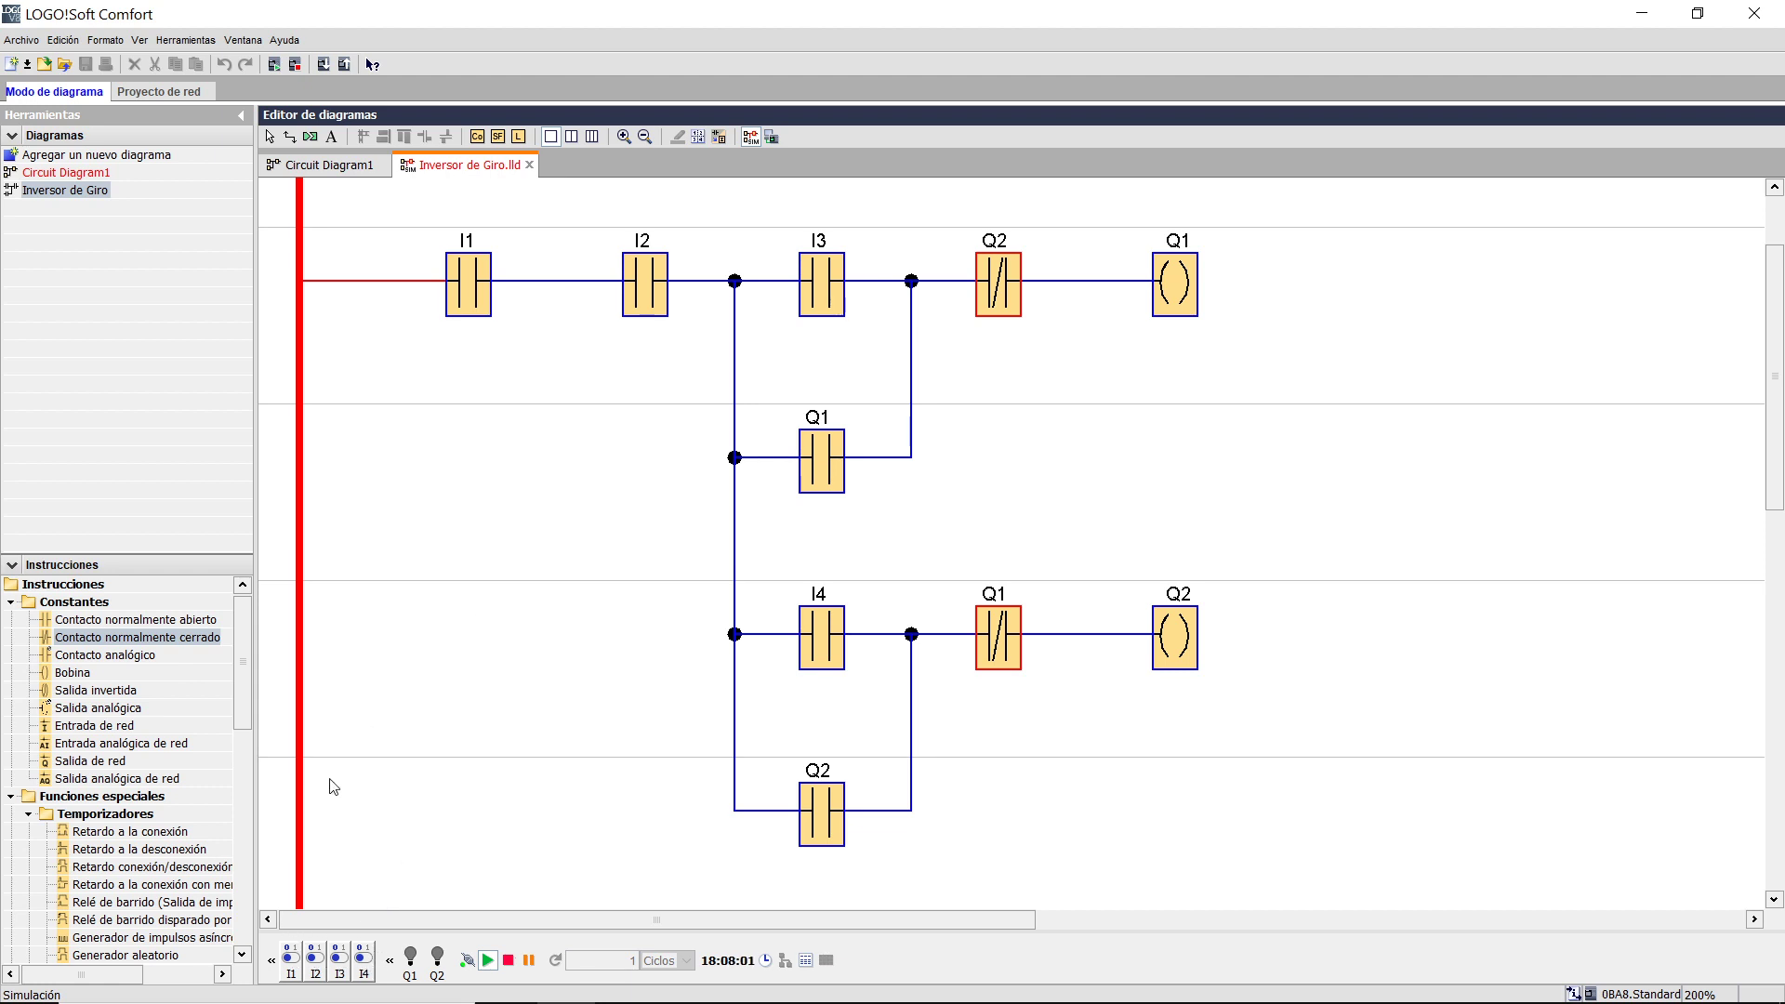
- Switch on inputs I1, I2, I3 and I4 in sequence to test the interlock between Q1 and Q2
{"action": "left_click", "coordinate": [291, 958]}
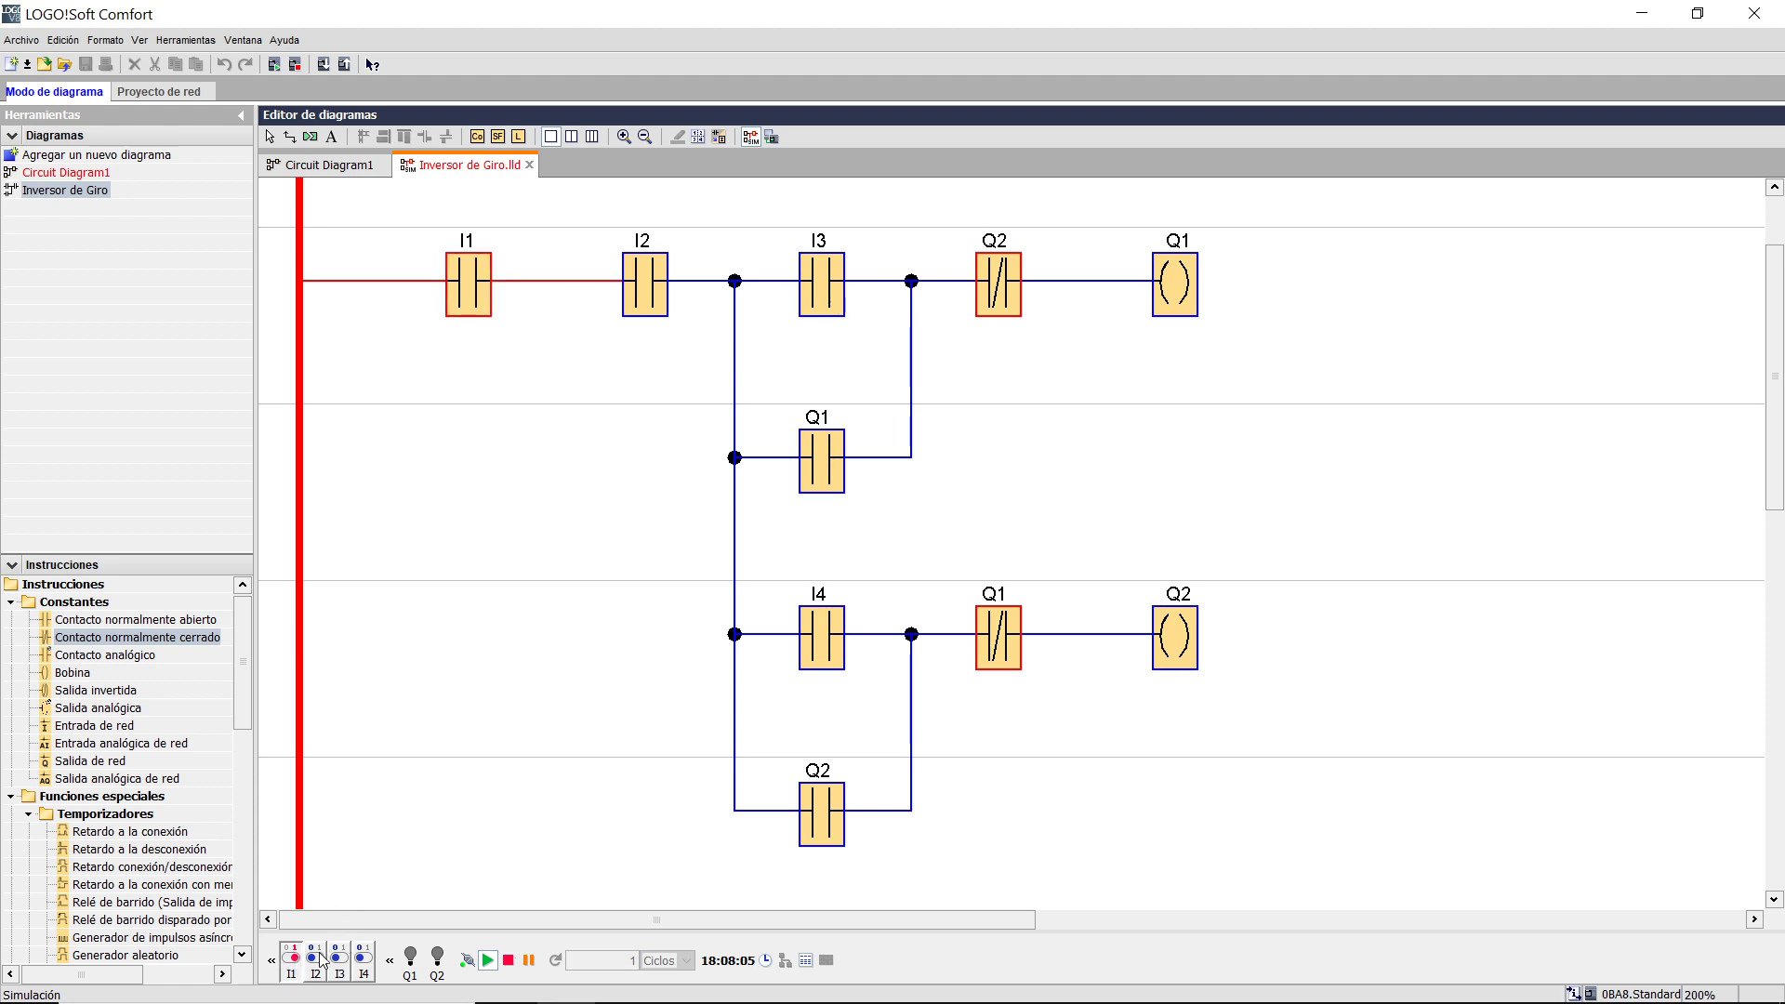
{"action": "left_click", "coordinate": [316, 957]}
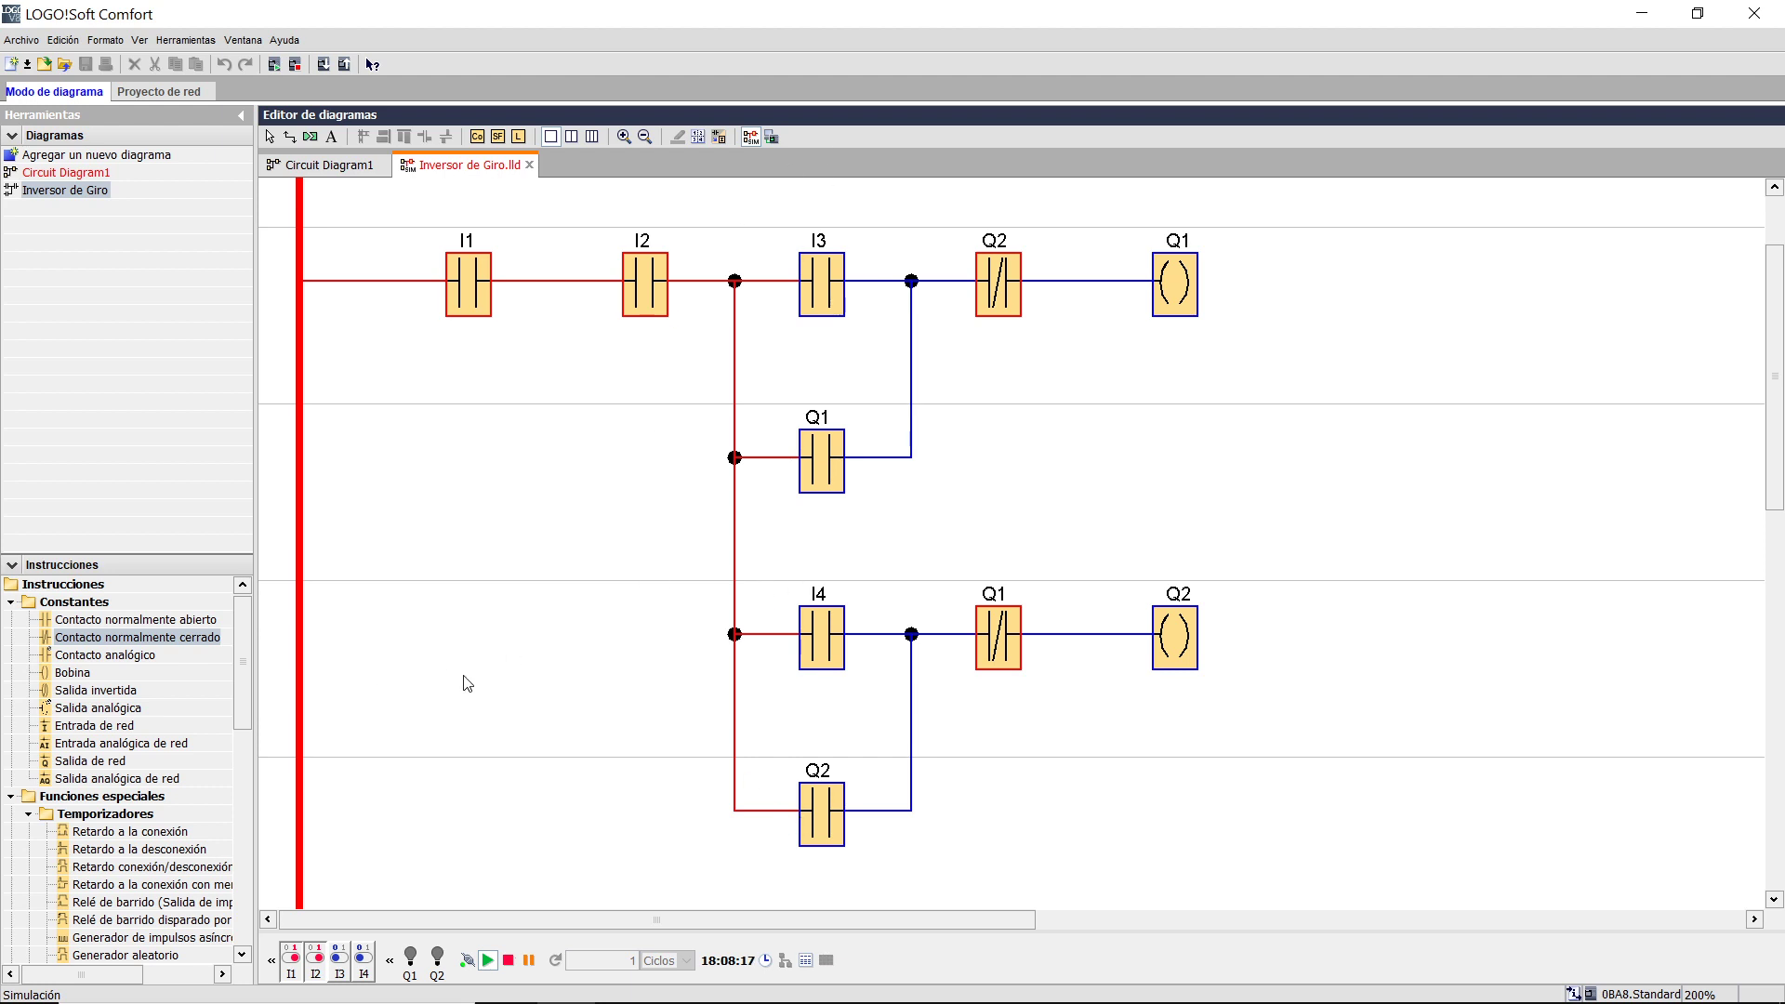
{"action": "left_click", "coordinate": [342, 962]}
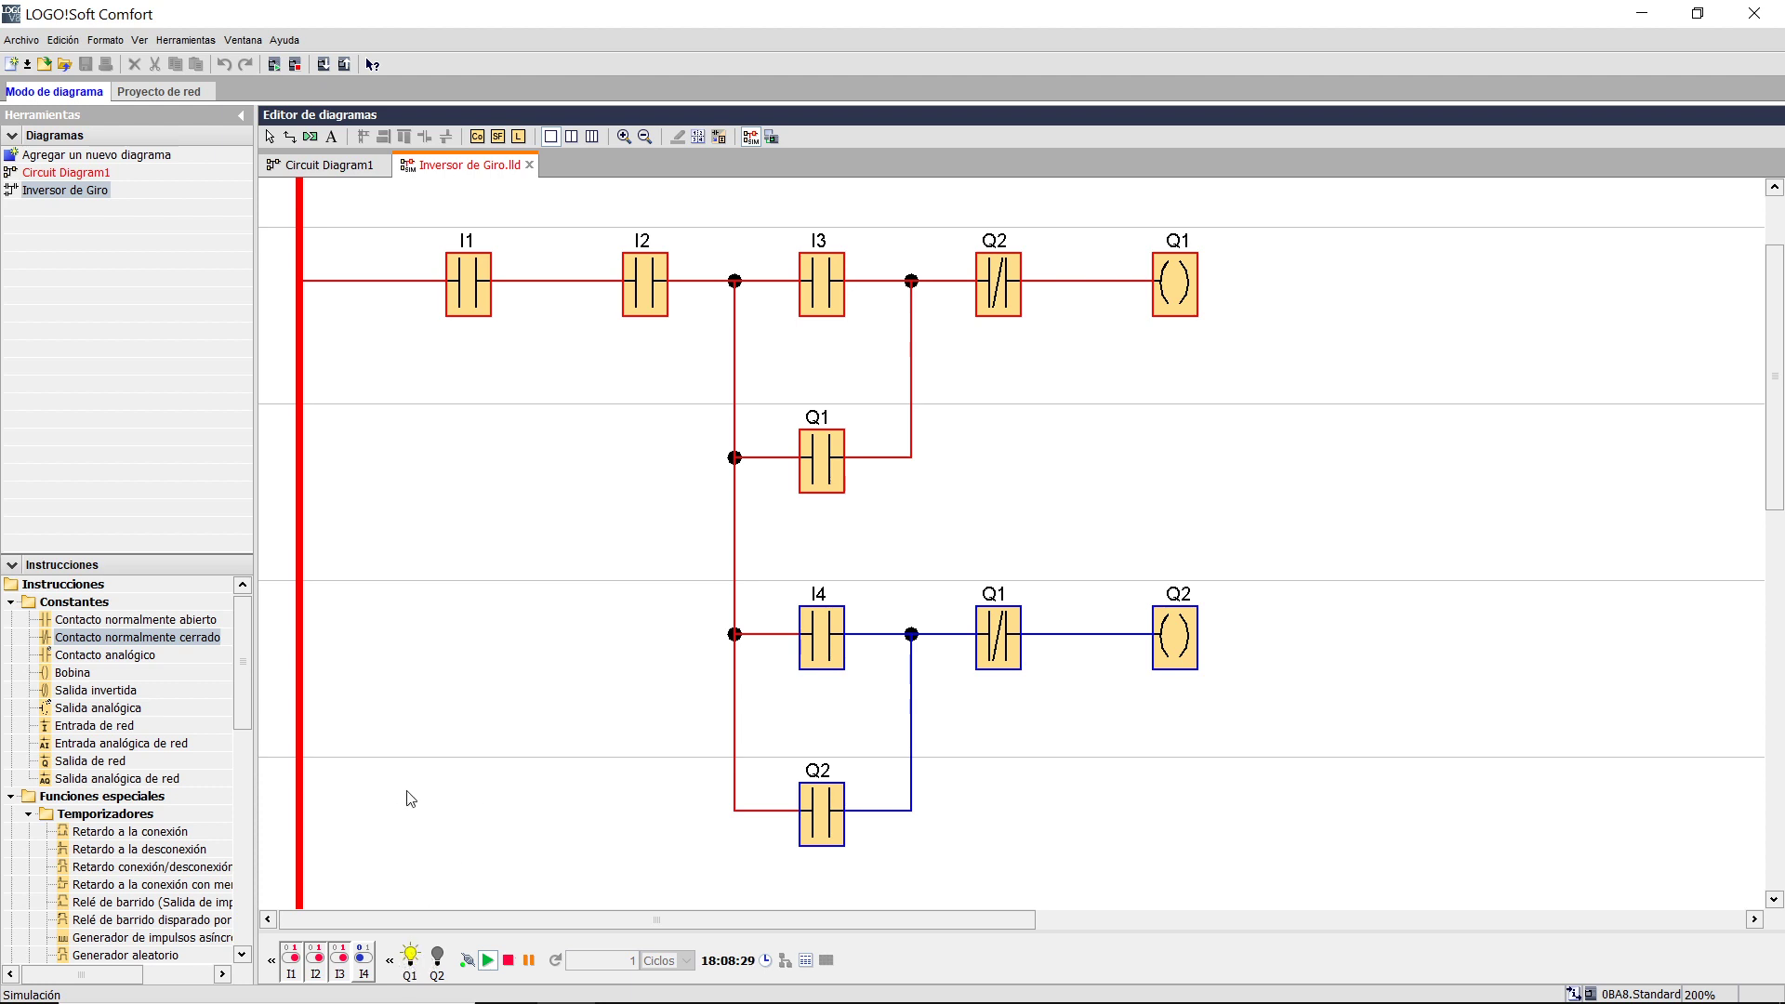
{"action": "left_click", "coordinate": [368, 961]}
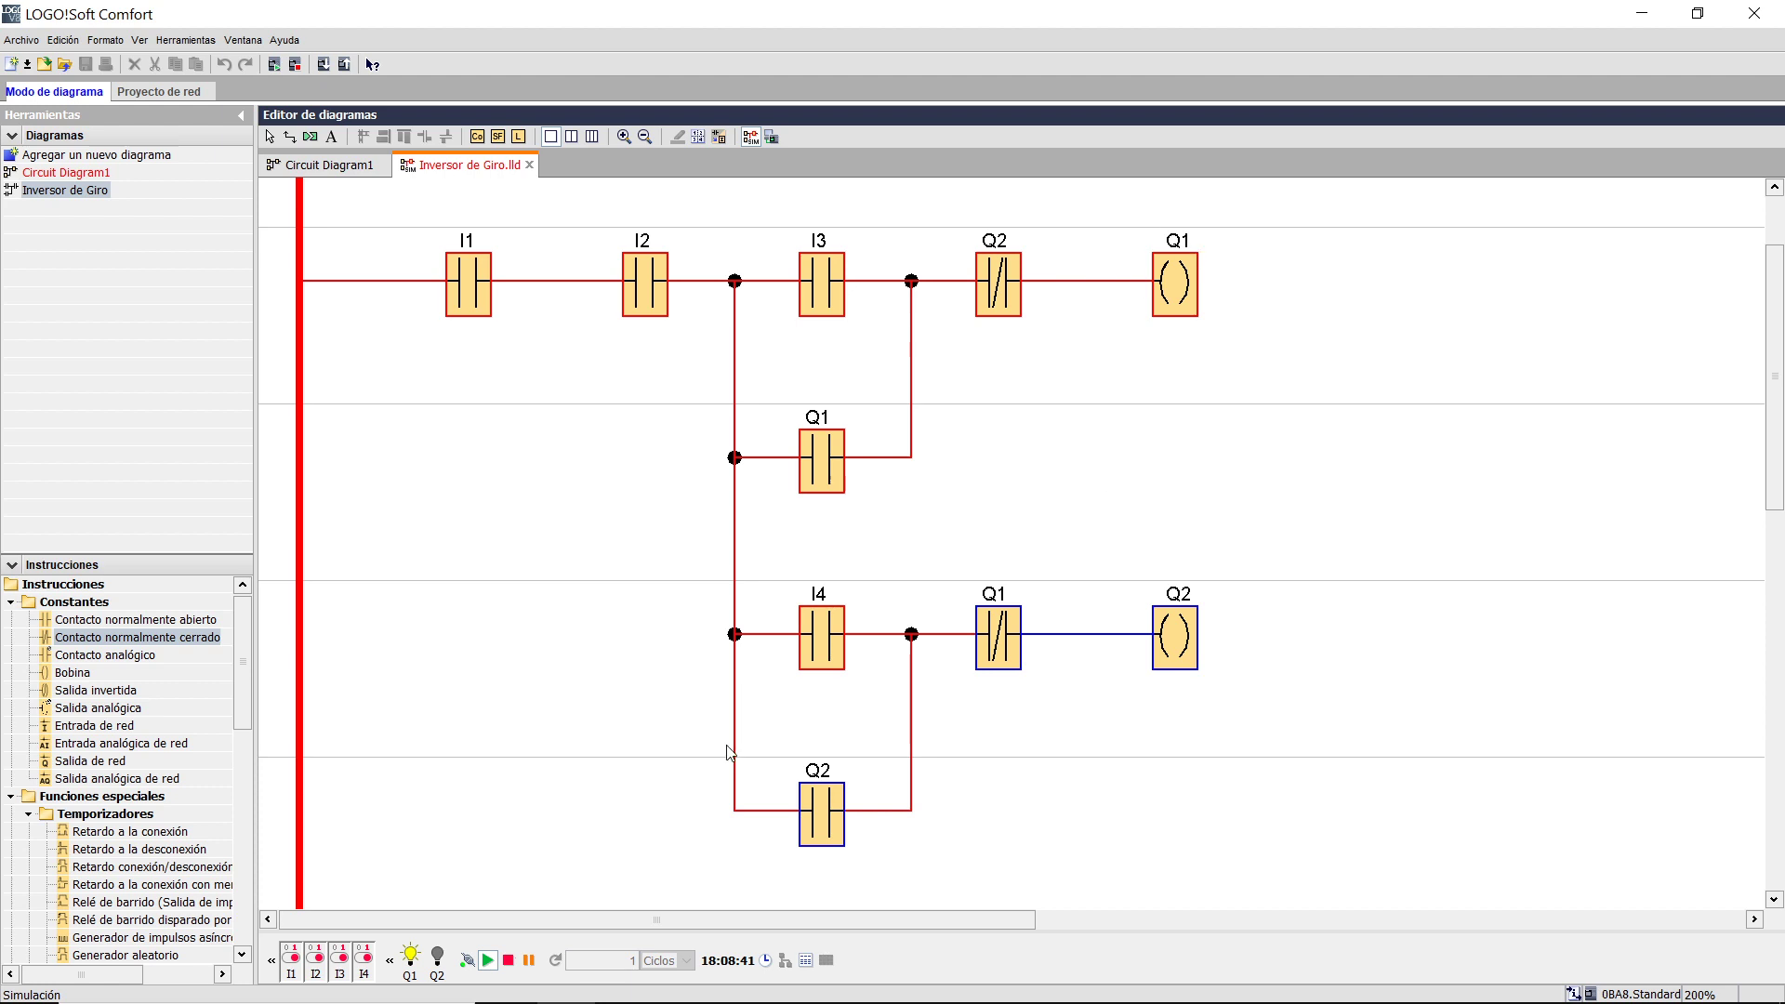
- Switch off inputs I3 and I4, and then I2 to cut the supply to Q1
{"action": "left_click", "coordinate": [342, 959]}
{"action": "left_click", "coordinate": [364, 961]}
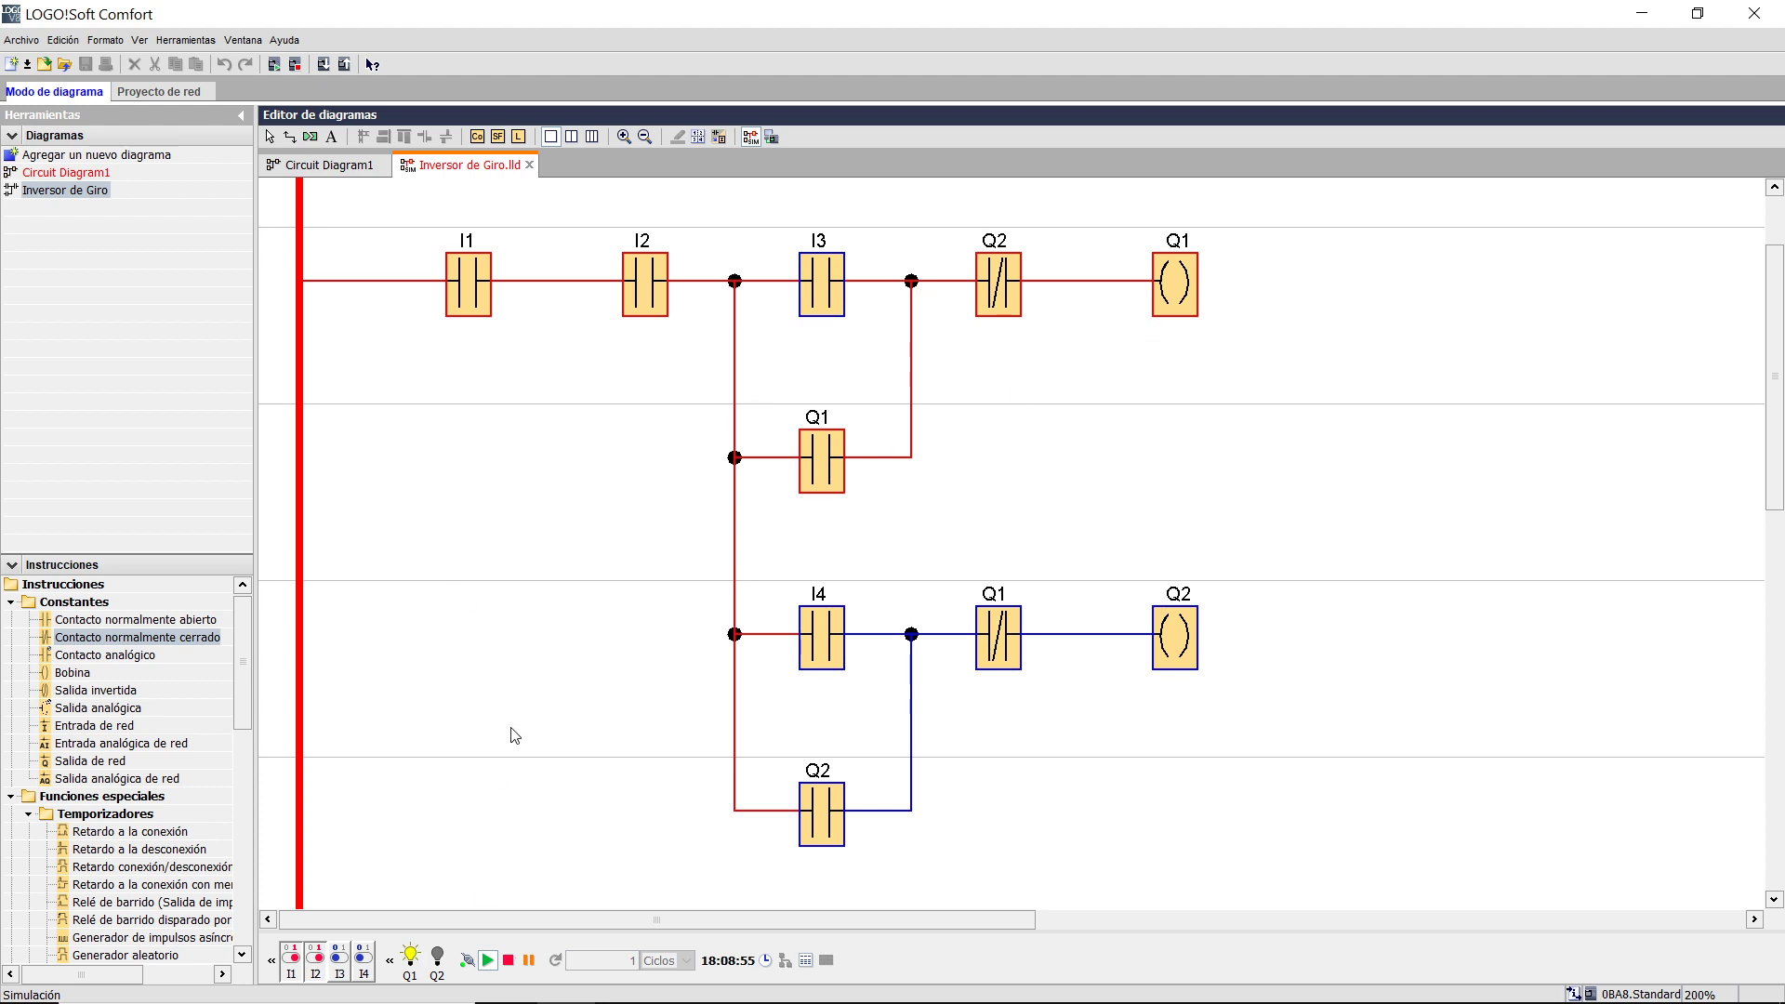
{"action": "left_click", "coordinate": [316, 962]}
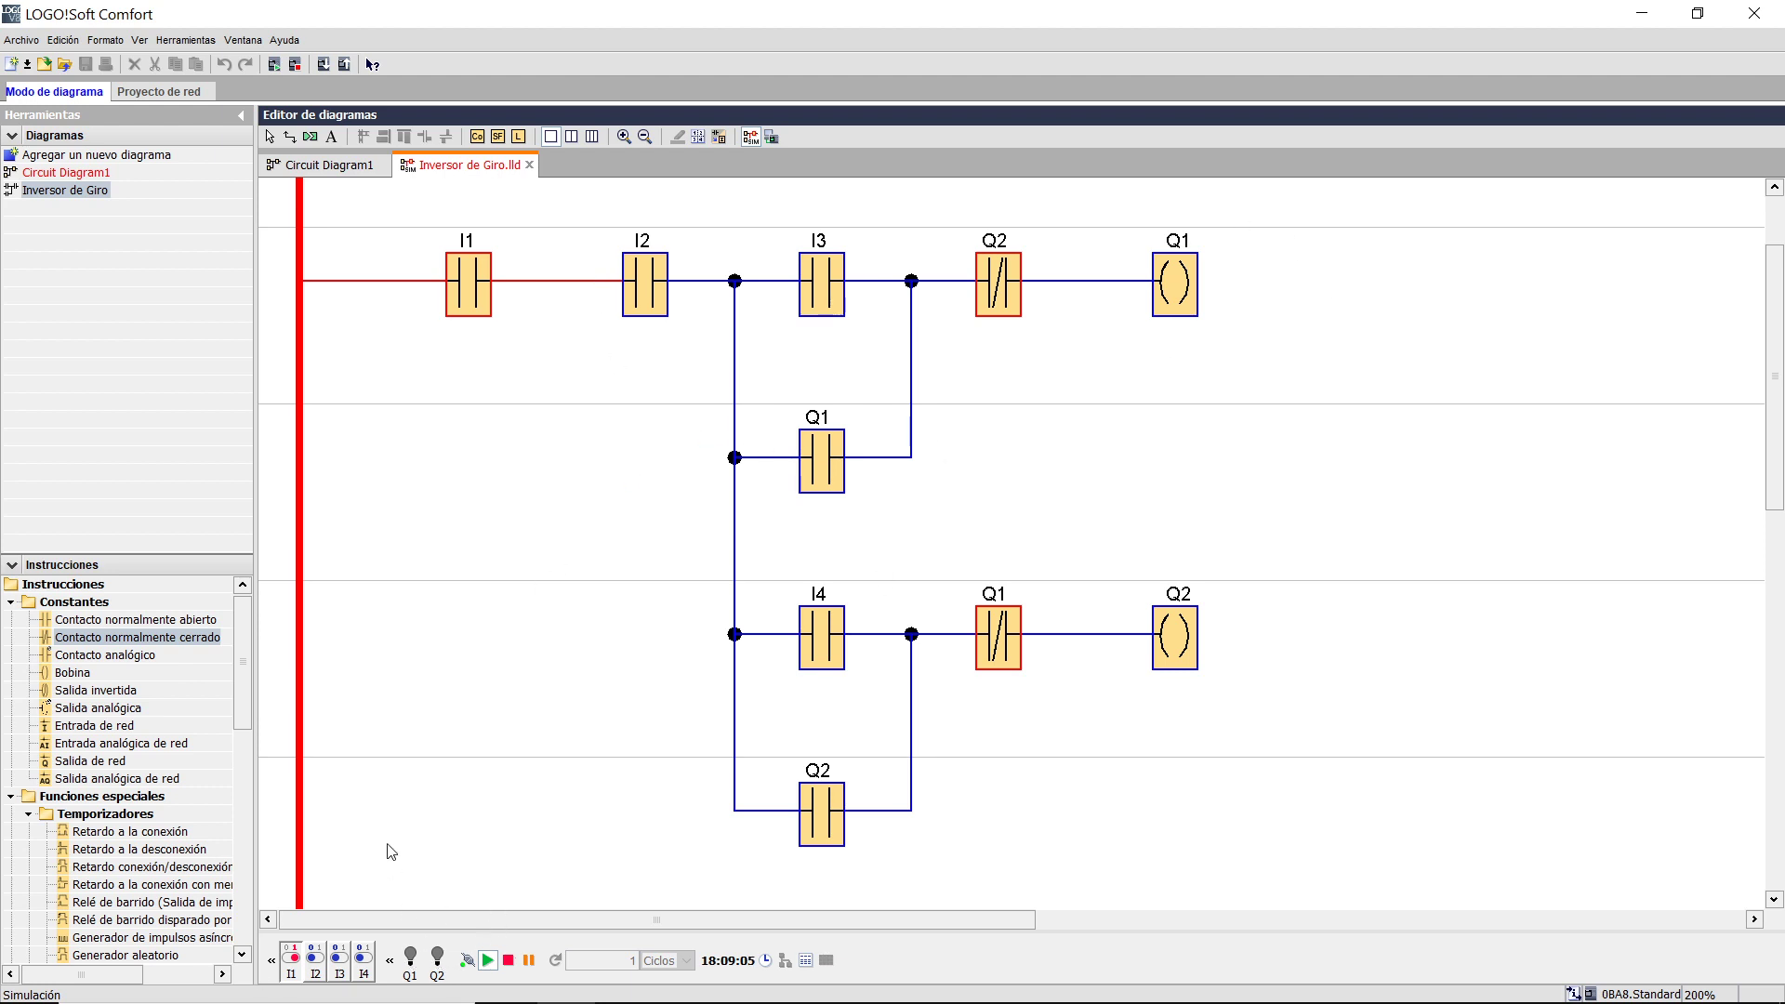
- Switch on inputs I2, I4 and I3 in sequence to test the interlock with Q2 energized first
{"action": "left_click", "coordinate": [319, 960]}
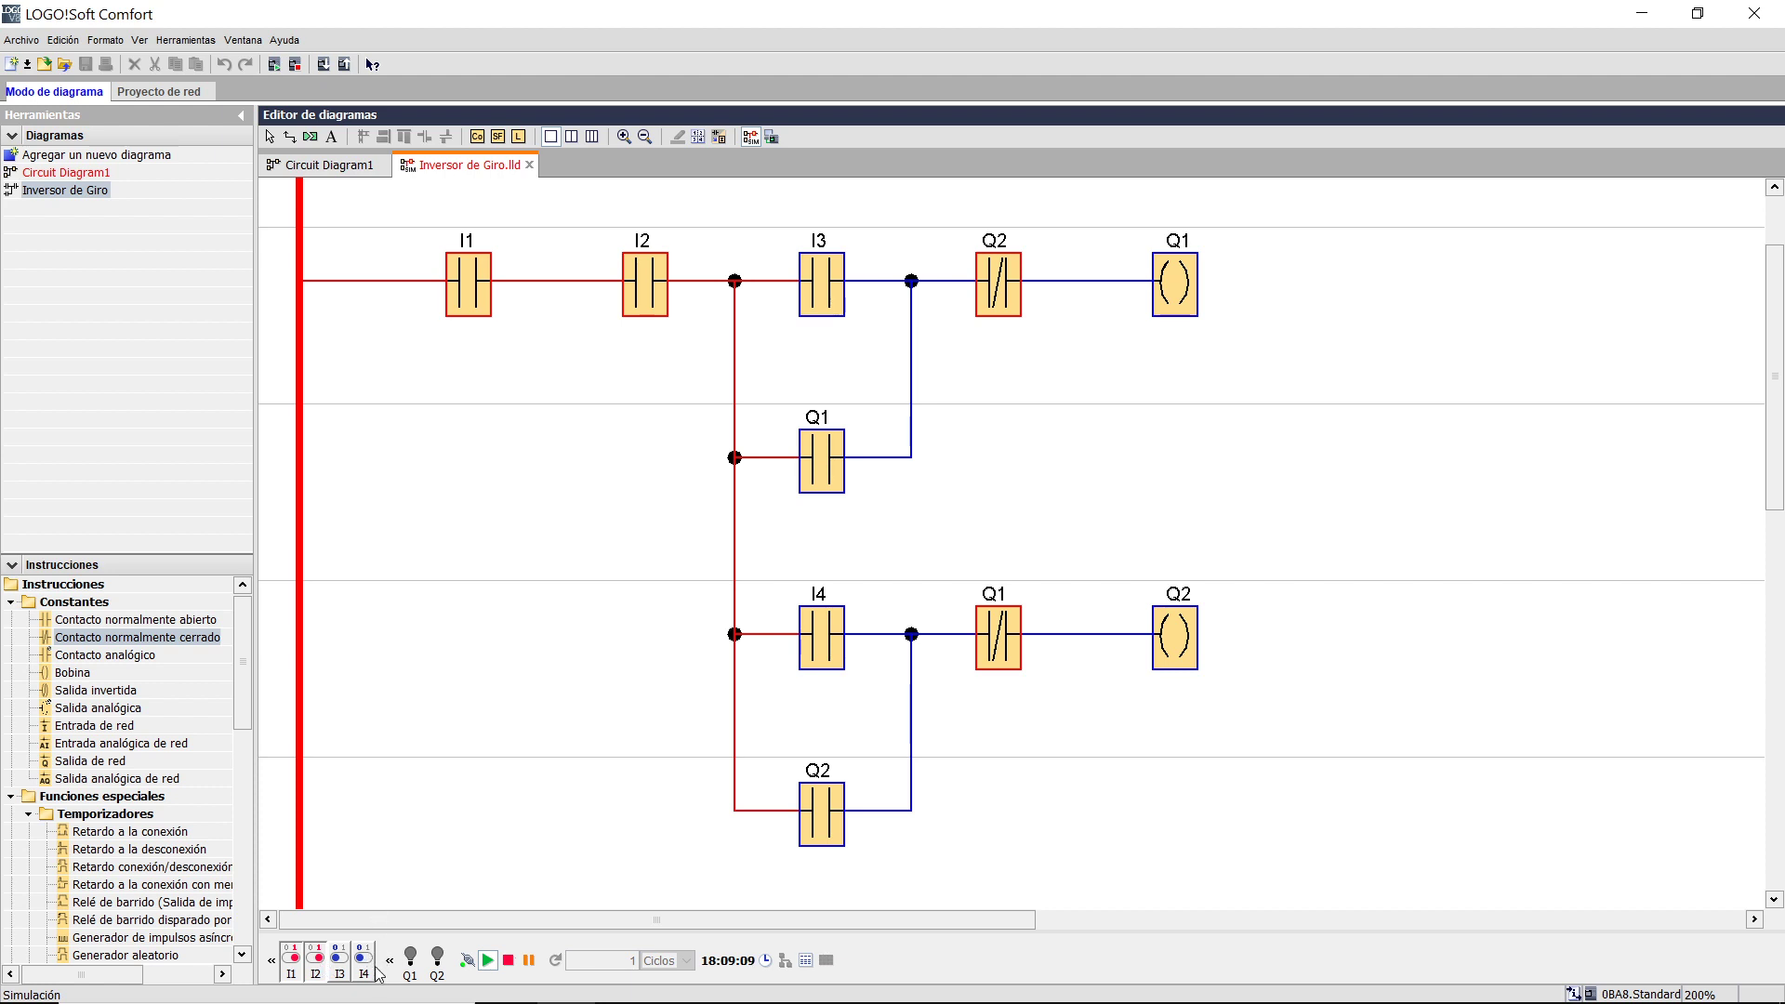
{"action": "left_click", "coordinate": [363, 958]}
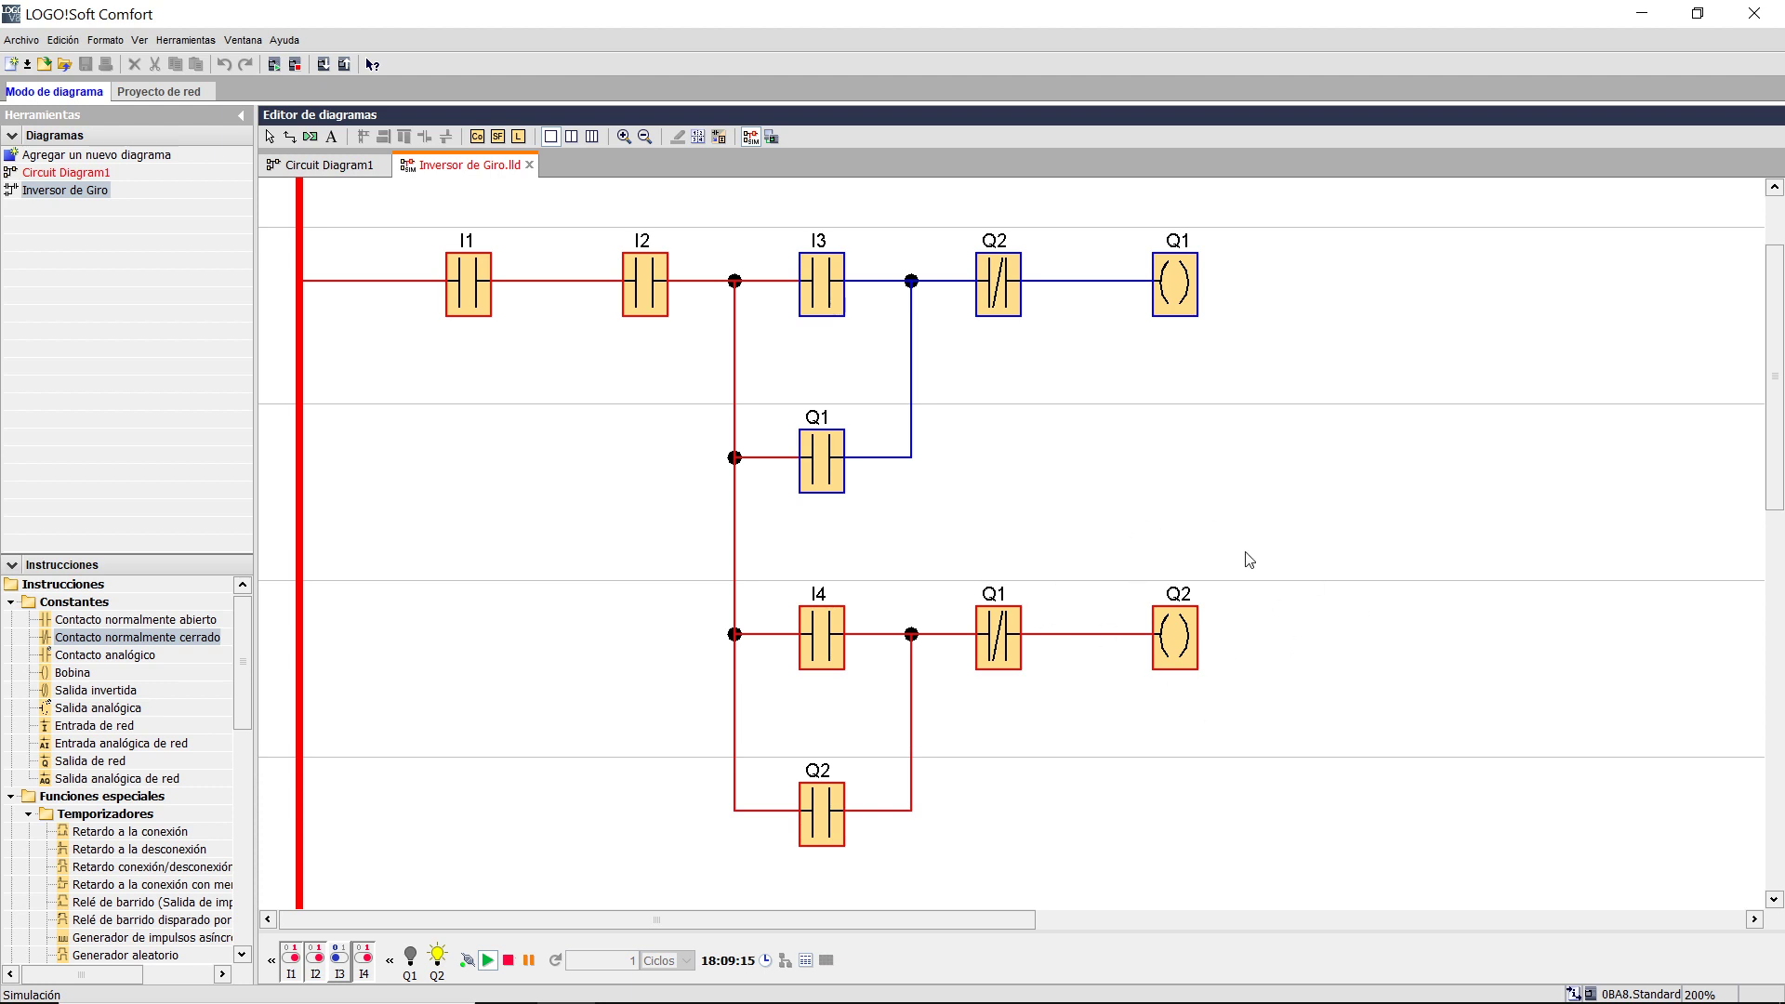
{"action": "left_click", "coordinate": [340, 957]}
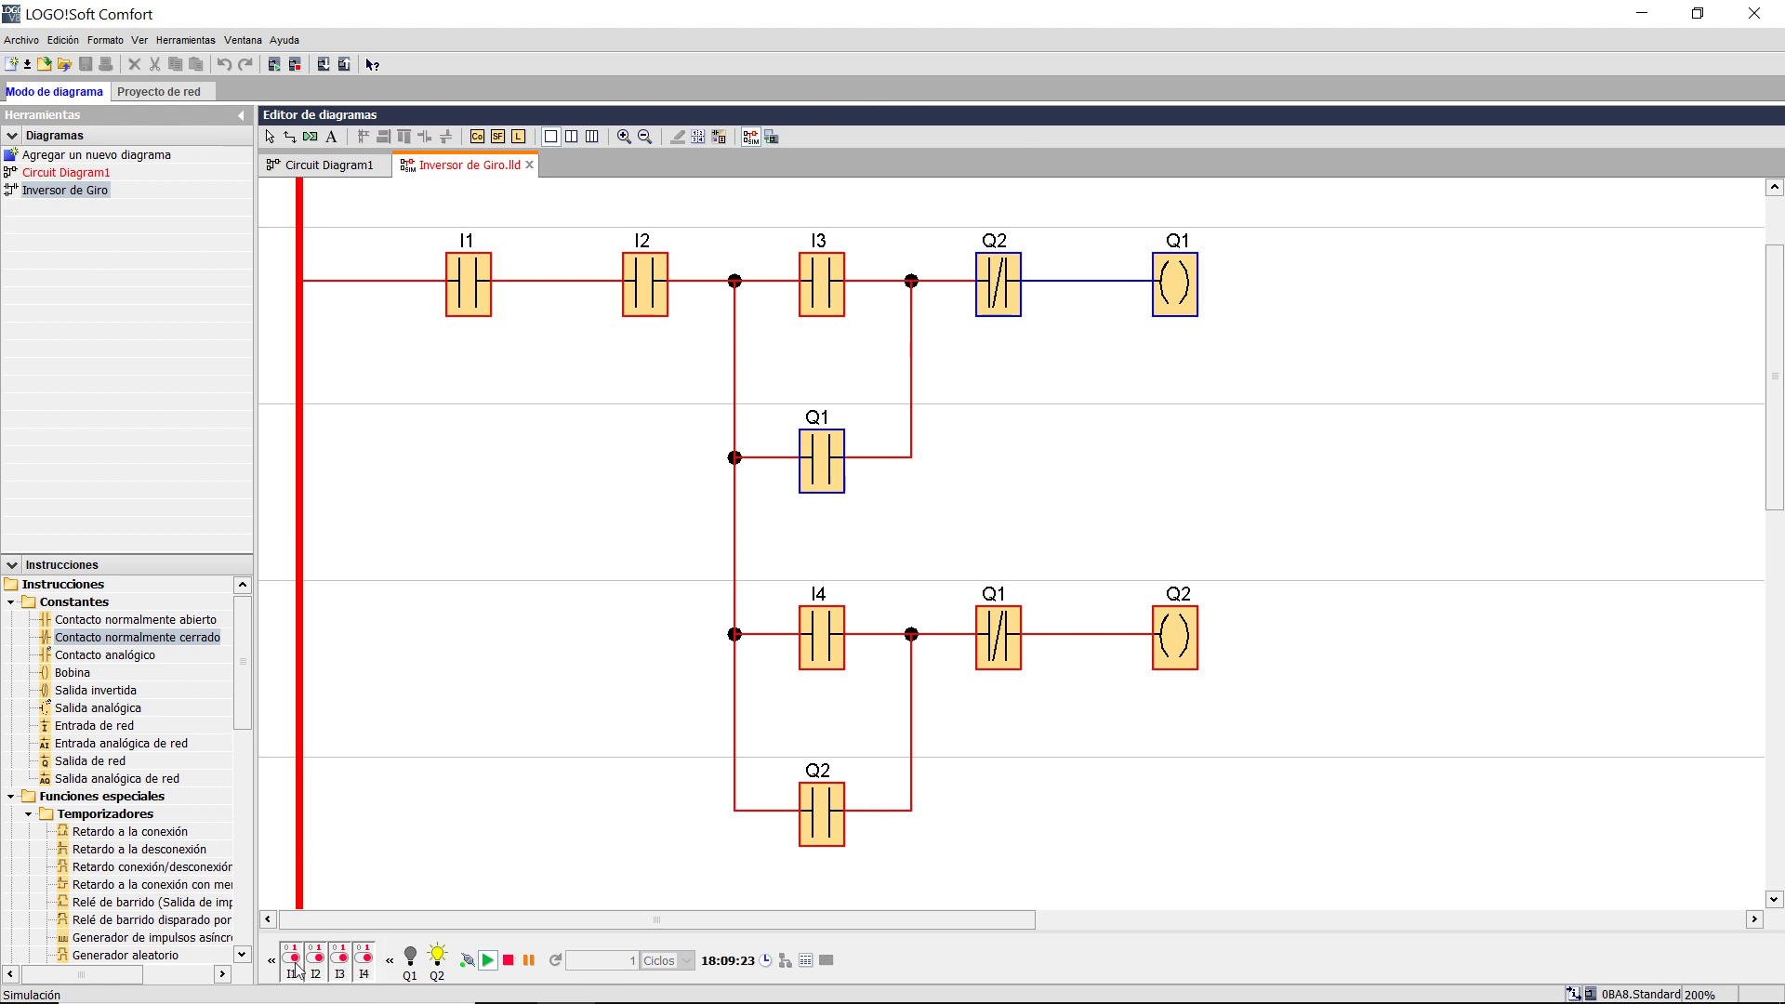
- Convert the ladder diagram to a function block diagram and return to the Inversor de Giro ladder diagram
{"action": "left_click", "coordinate": [720, 138]}
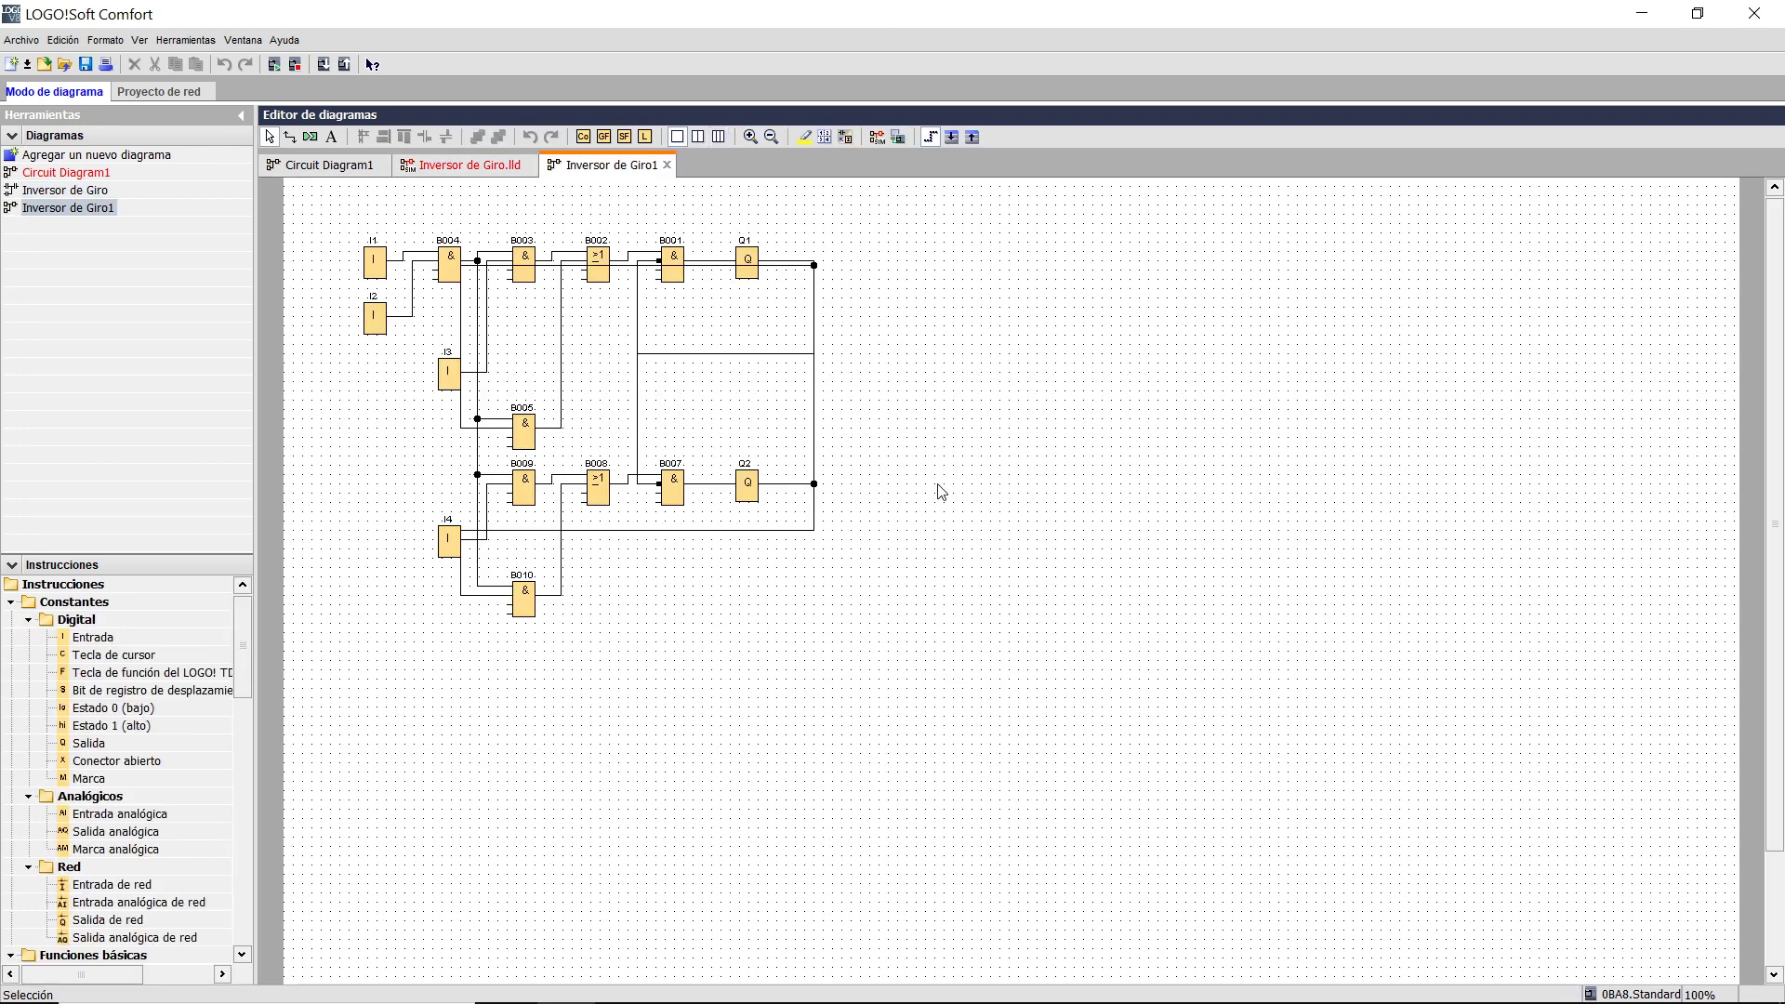
{"action": "left_click", "coordinate": [459, 170]}
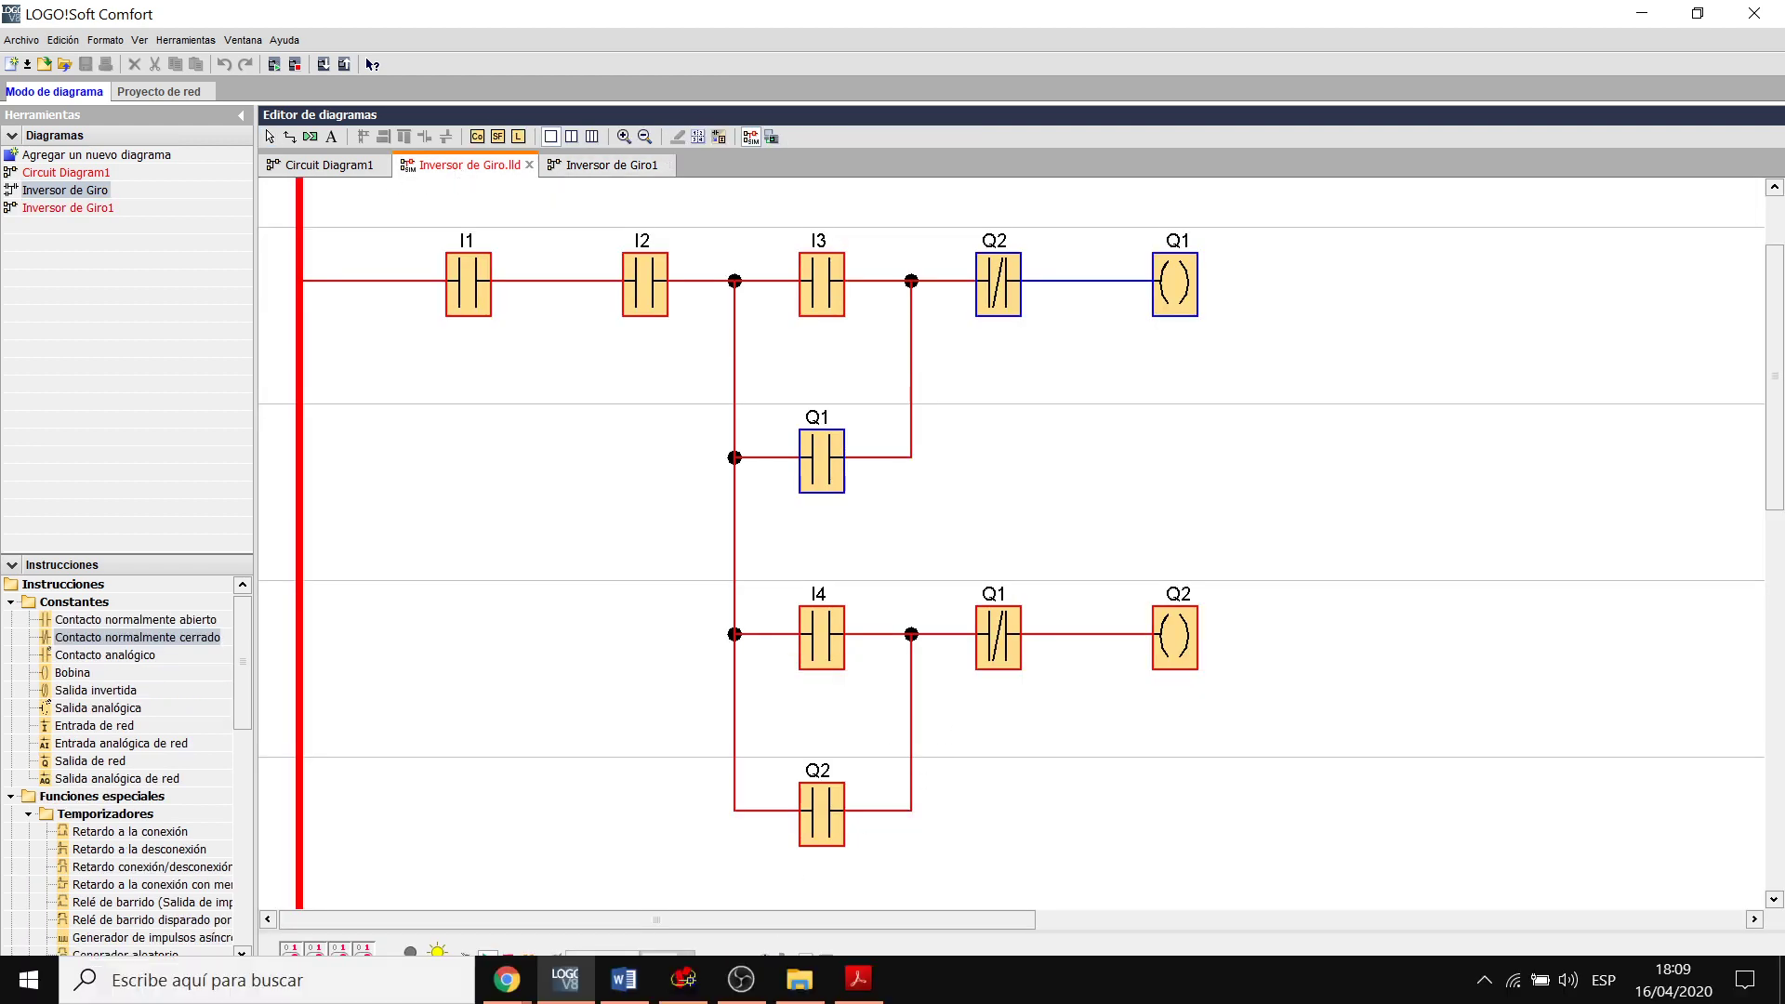
- Switch to CADe_SIMU and examine the ladder circuit against the LOGO!Soft Comfort version
{"action": "left_click", "coordinate": [692, 987]}
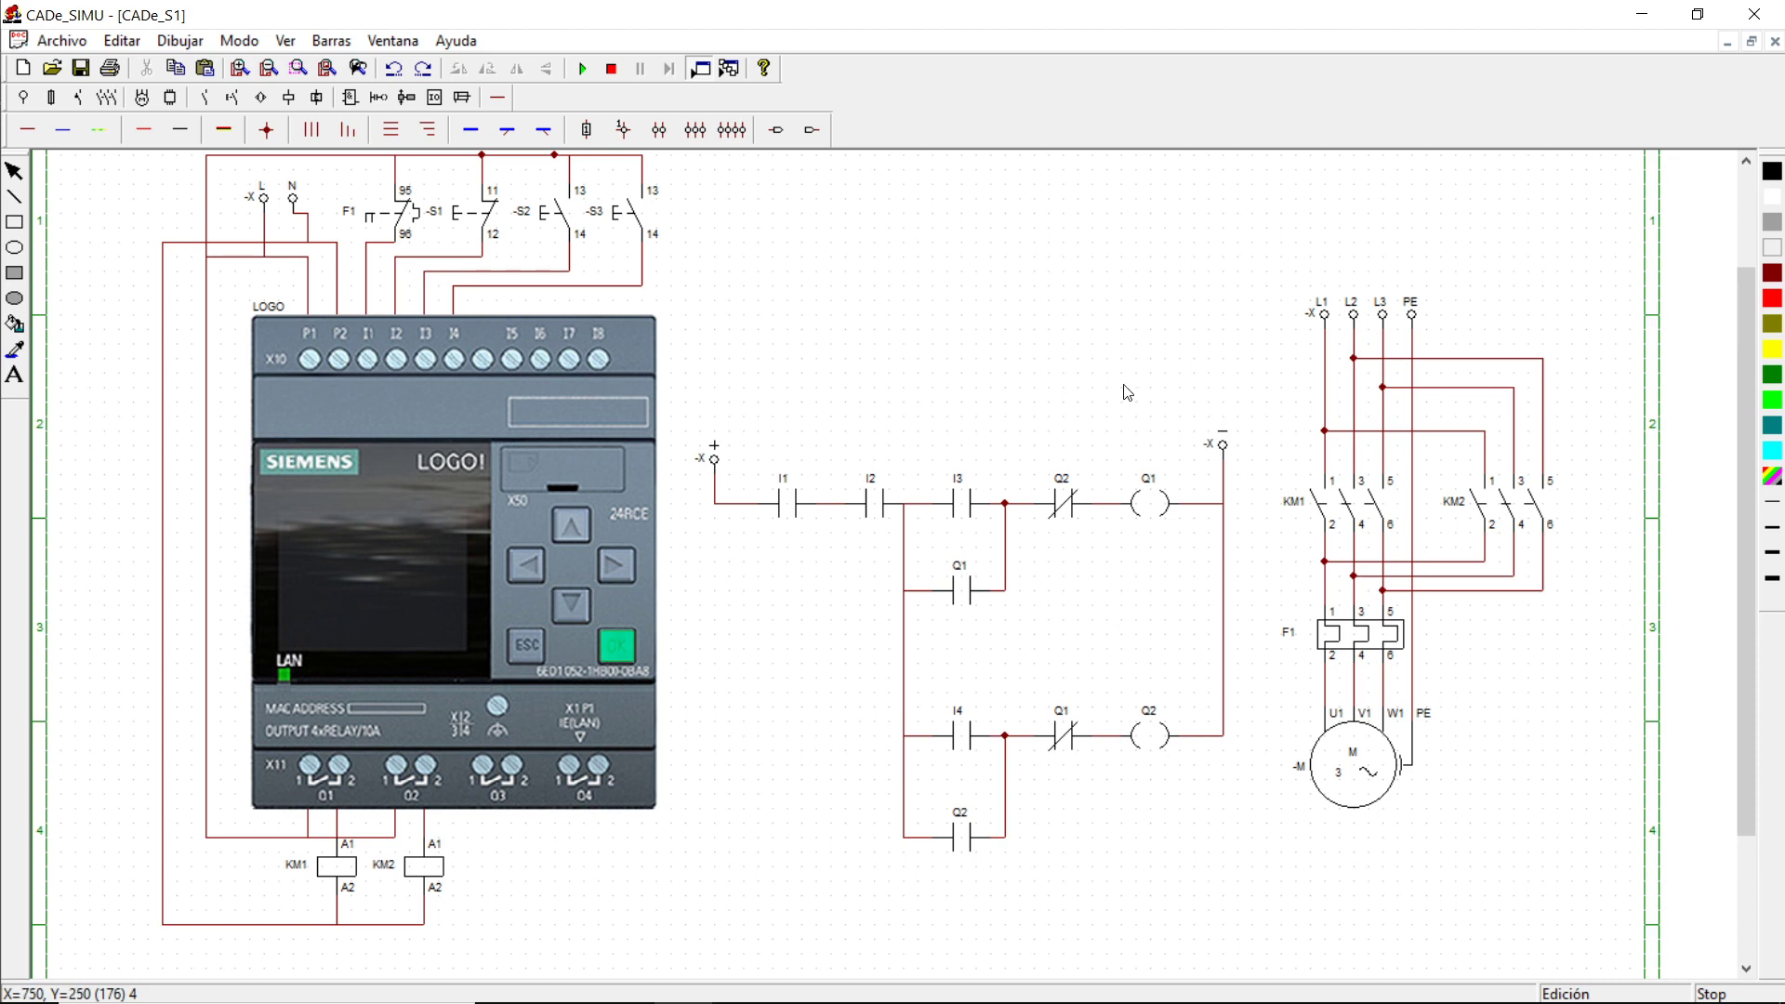
{"action": "left_click", "coordinate": [567, 979]}
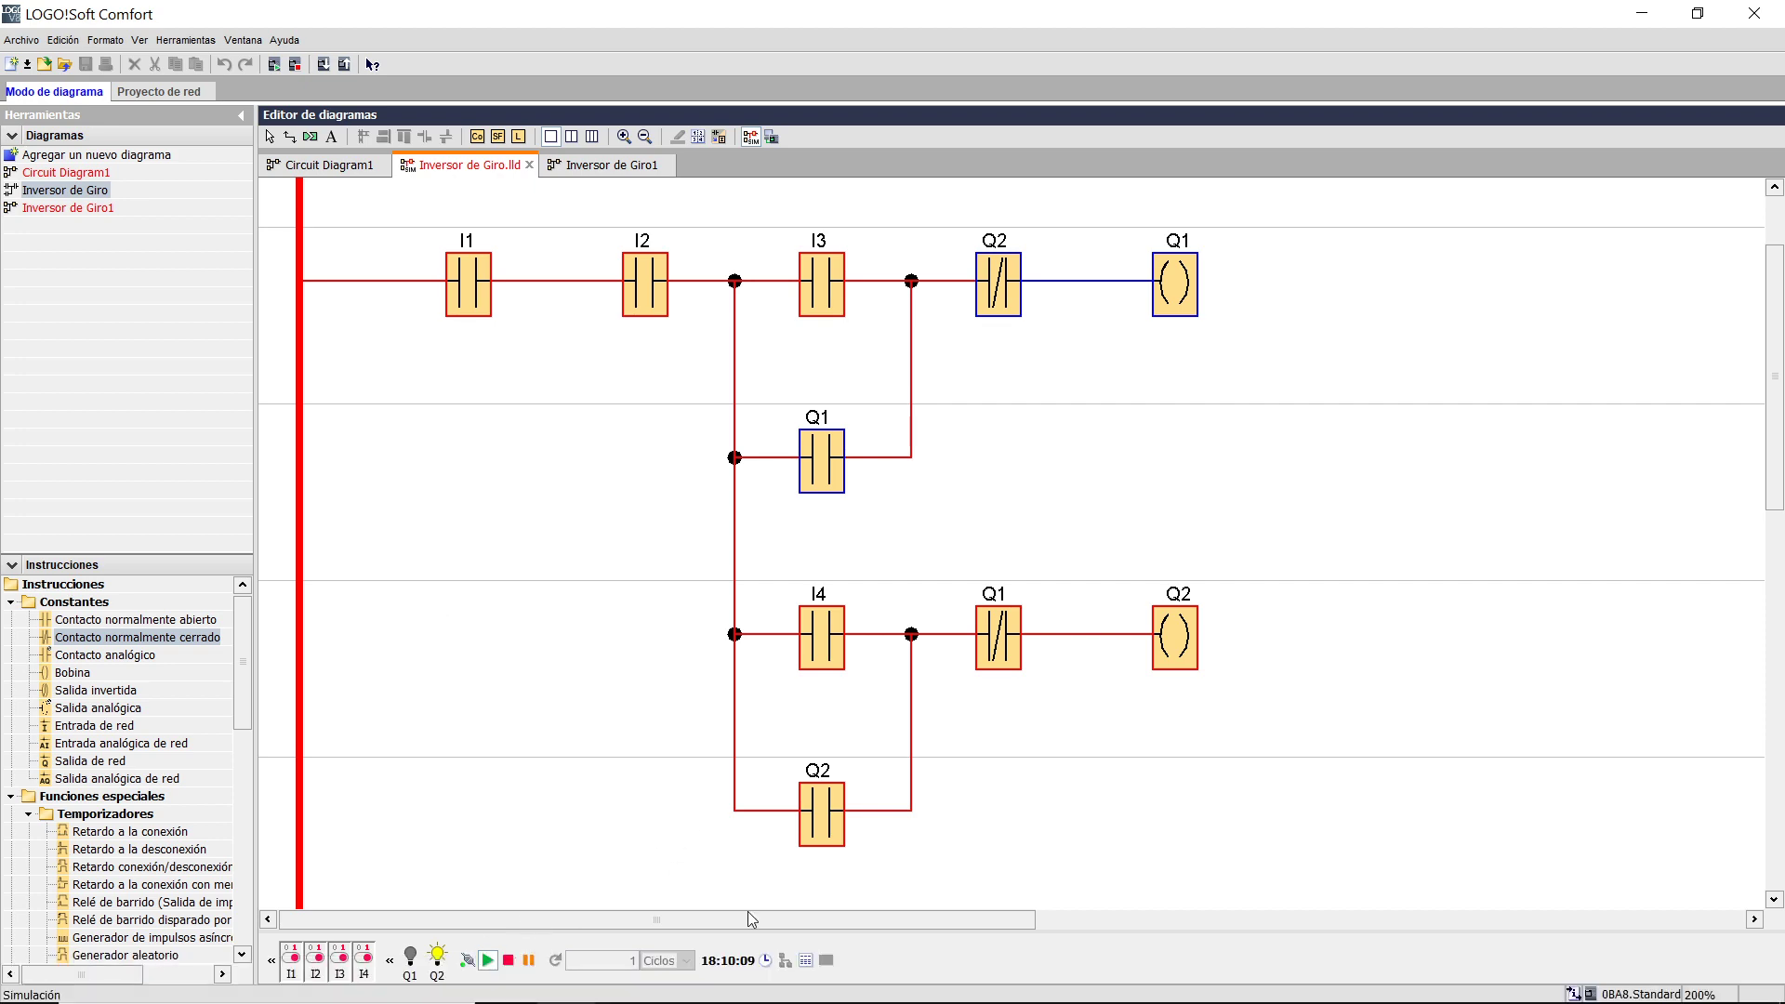
{"action": "left_click", "coordinate": [682, 986]}
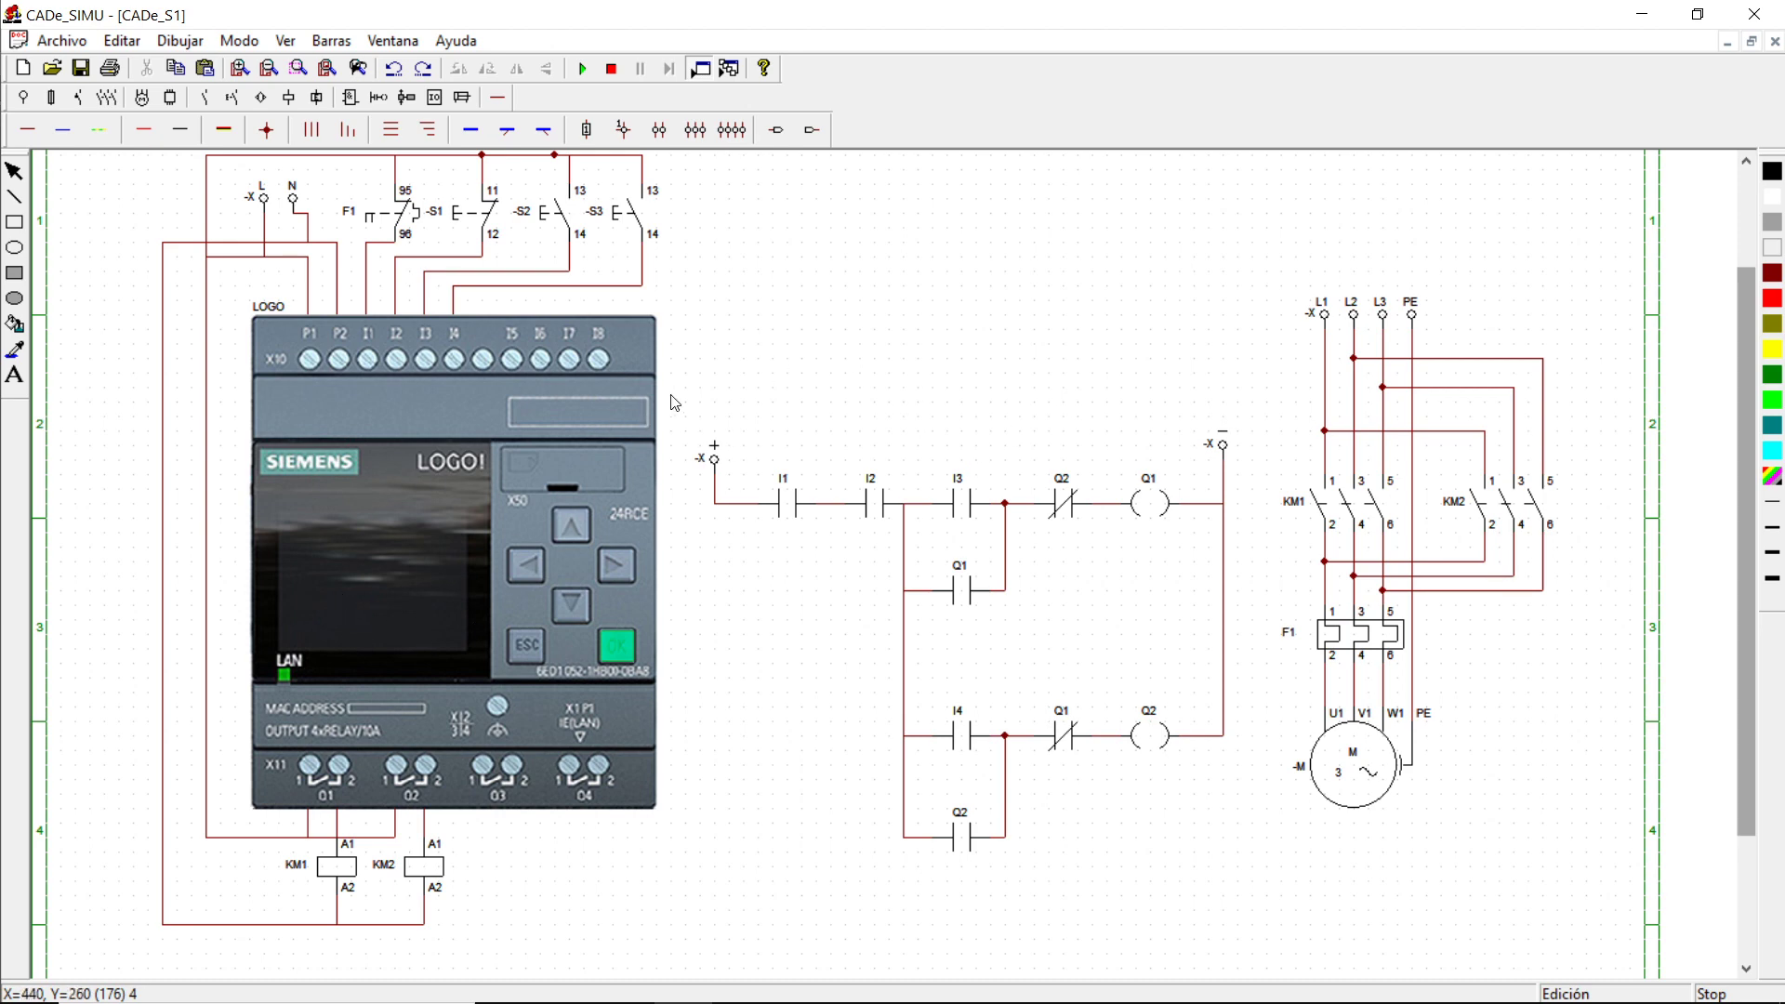
{"action": "left_click_drag", "start_coordinate": [671, 373], "coordinate": [1247, 900]}
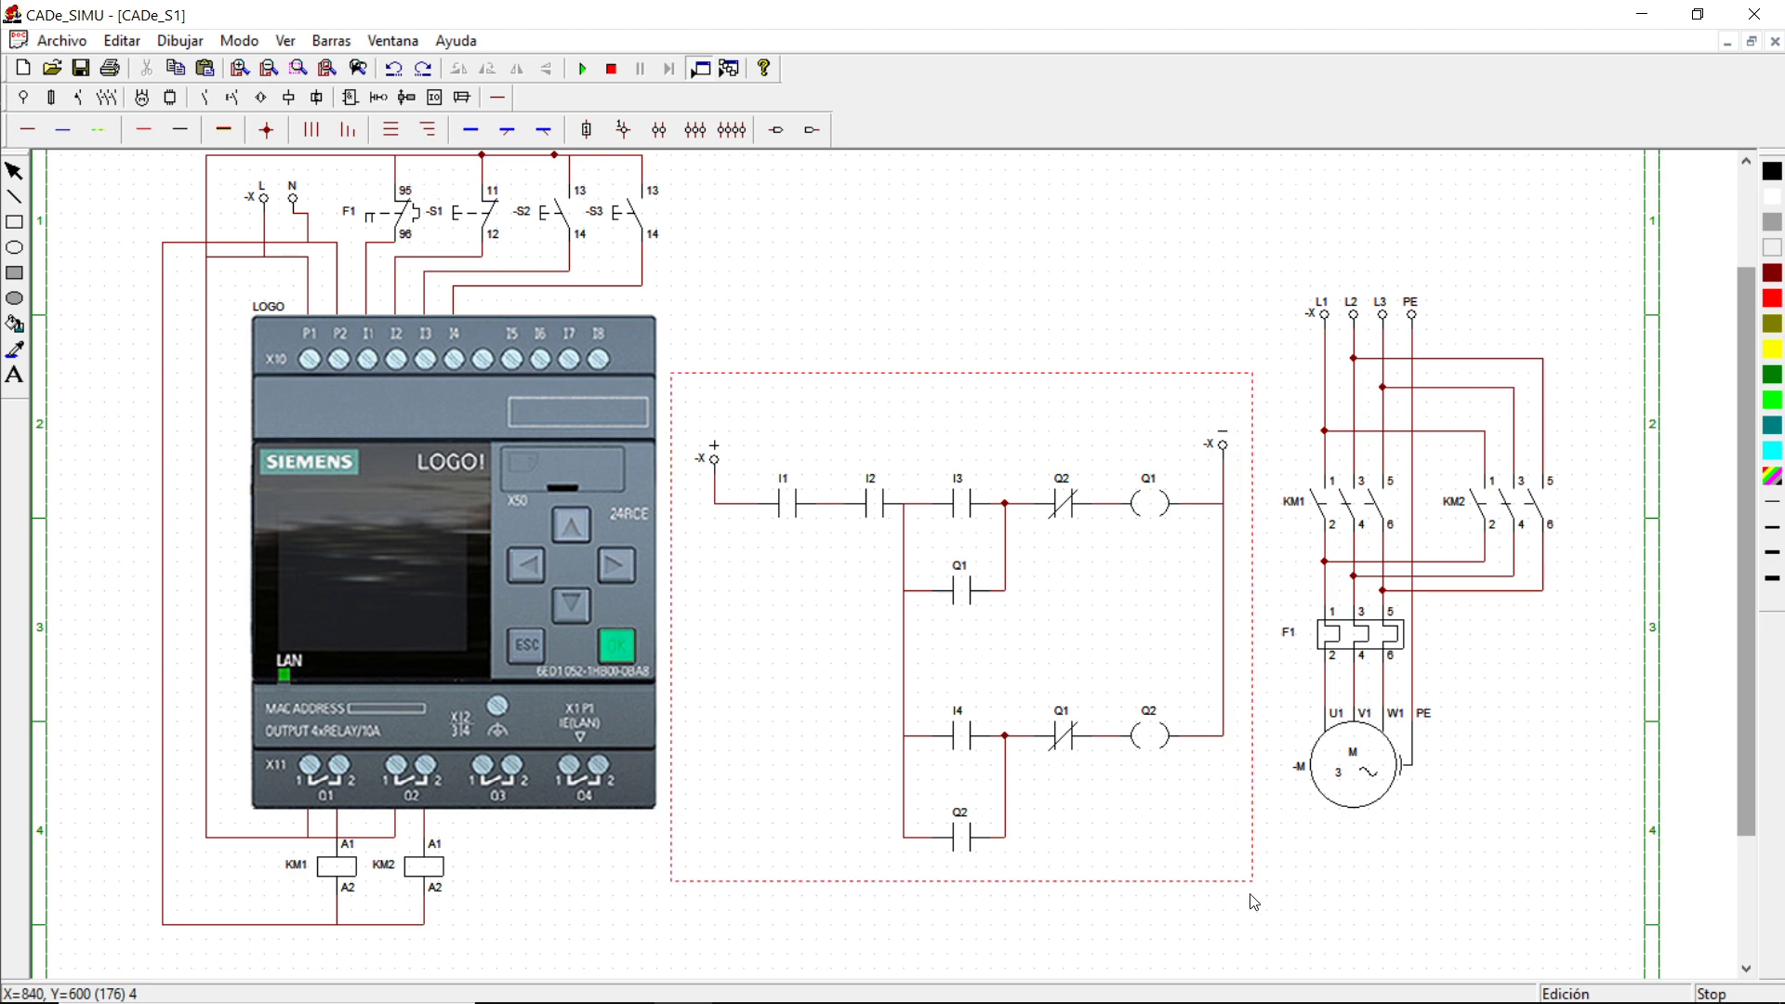
{"action": "left_click", "coordinate": [1052, 302]}
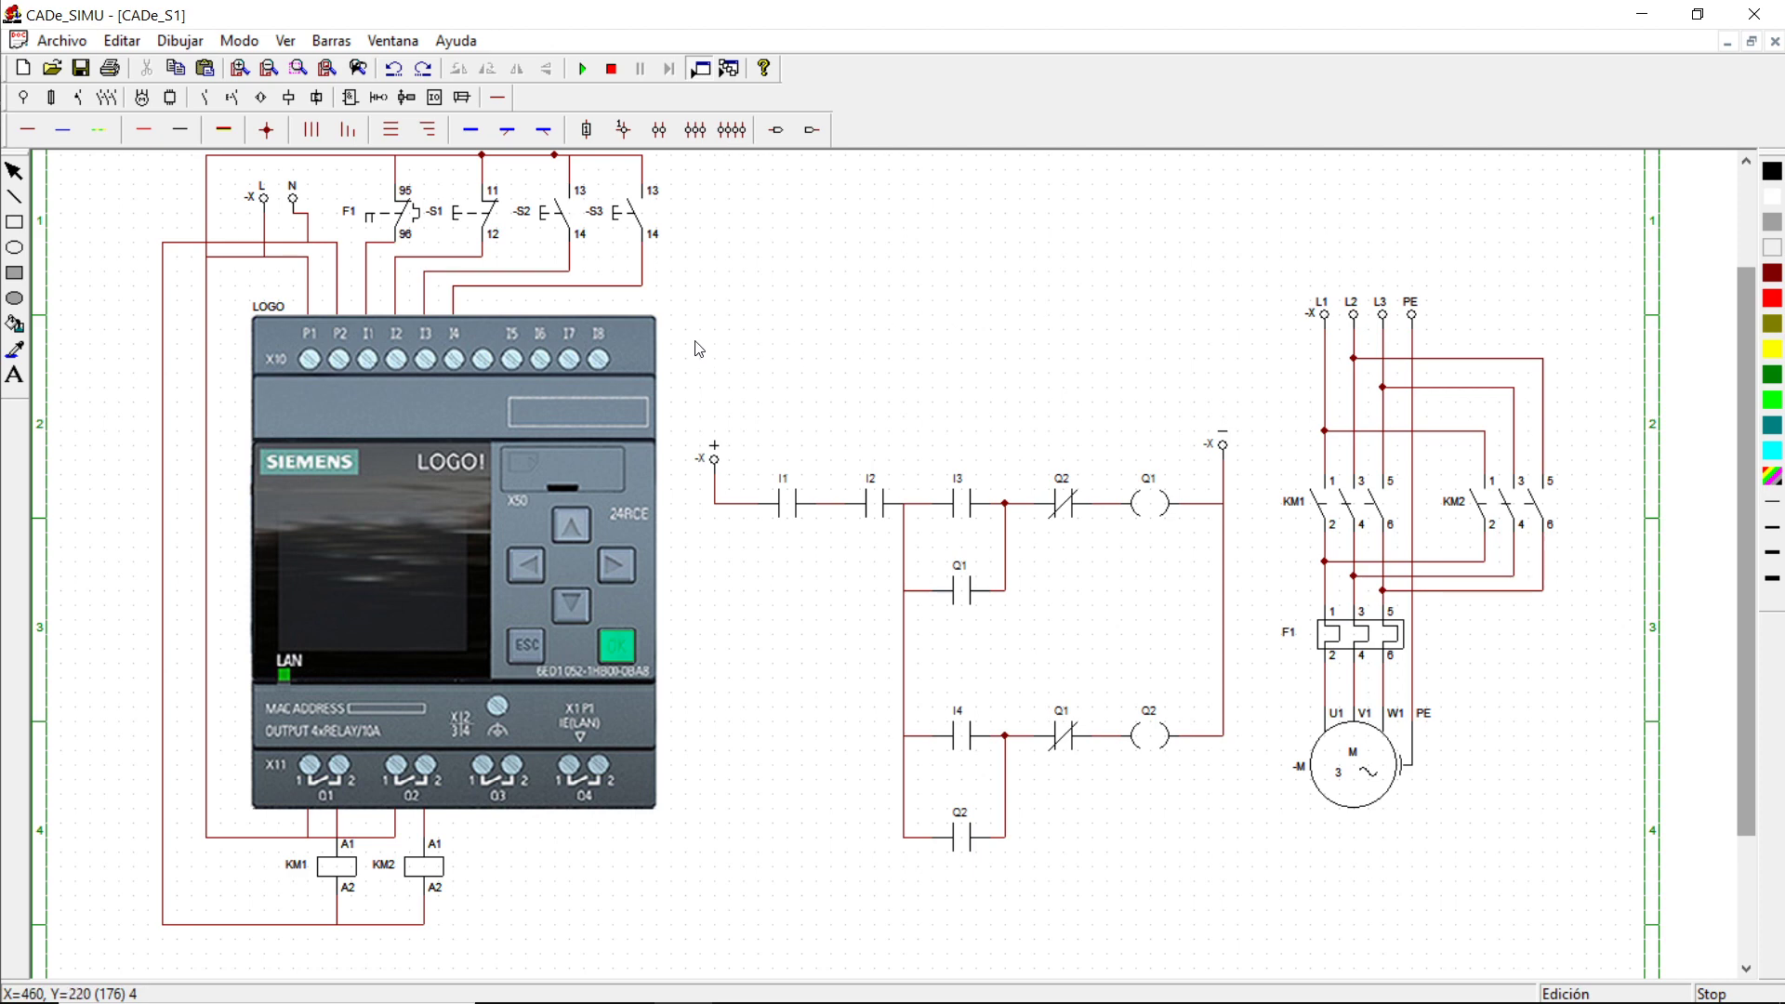
{"action": "left_click_drag", "start_coordinate": [673, 361], "coordinate": [1283, 905]}
{"action": "scroll", "coordinate": [1760, 663], "scroll_direction": "up", "scroll_amount": 1}
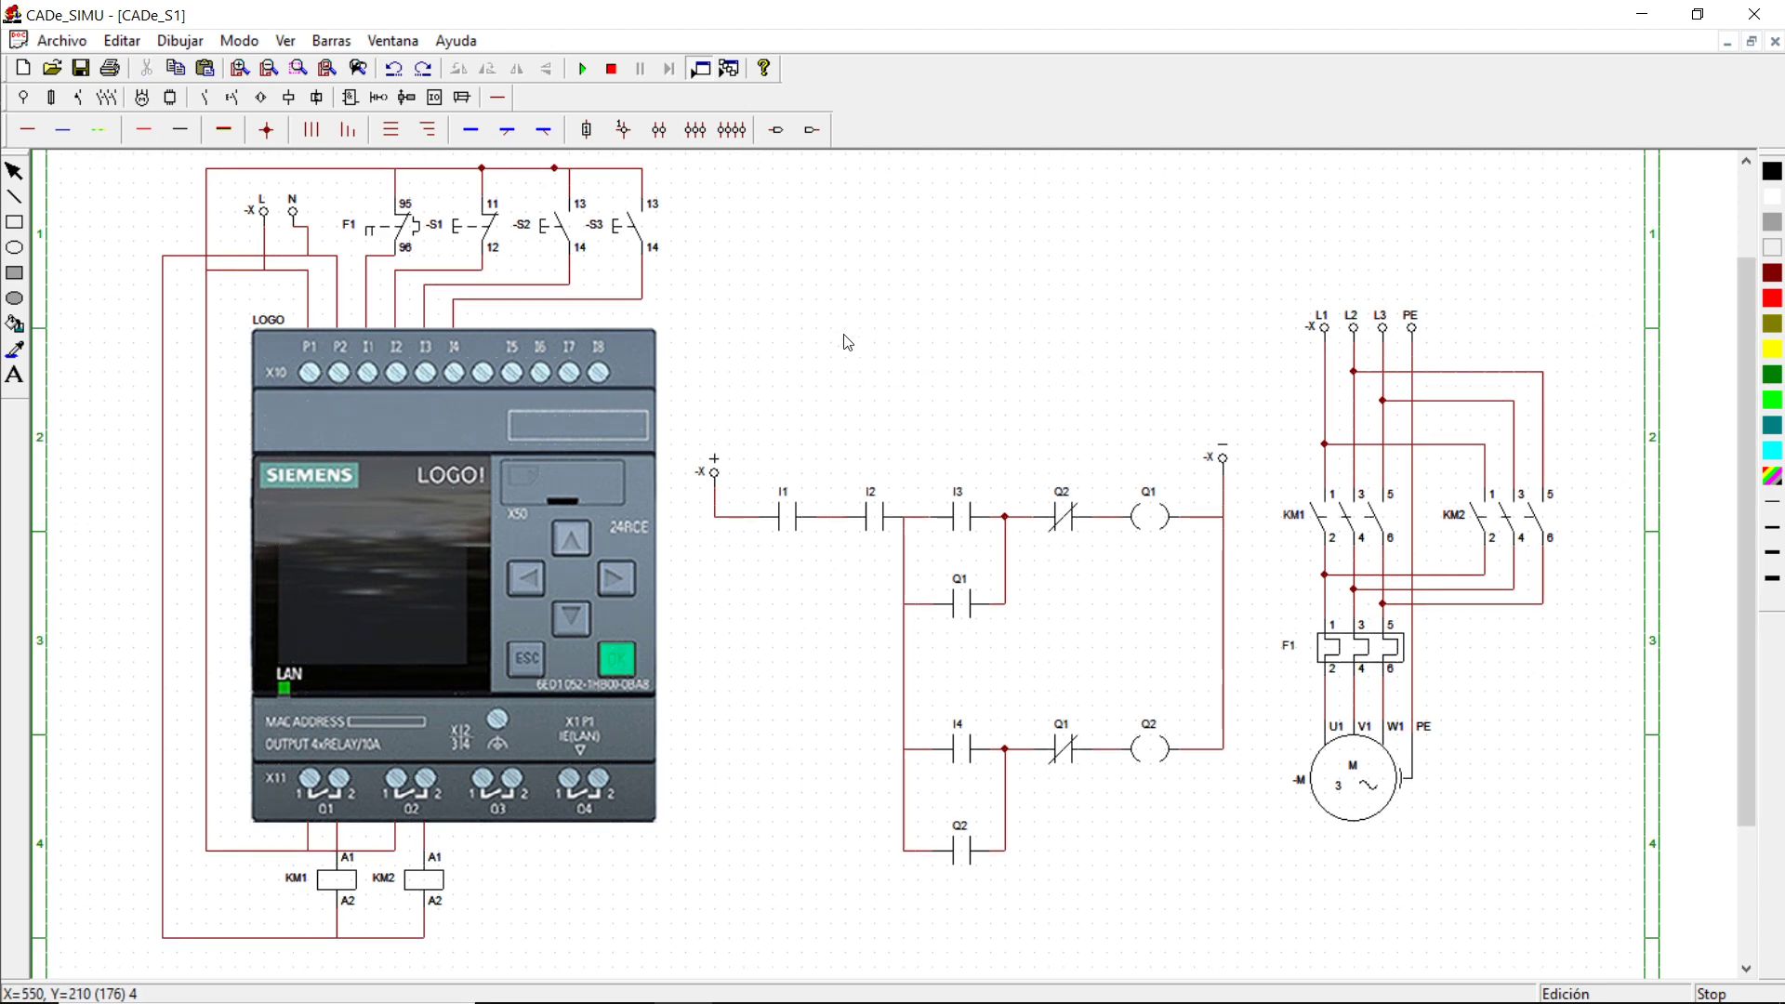
- Display the input/output components and pick the LOGO! module to show where it is found
{"action": "left_click", "coordinate": [496, 465]}
{"action": "left_click", "coordinate": [437, 99]}
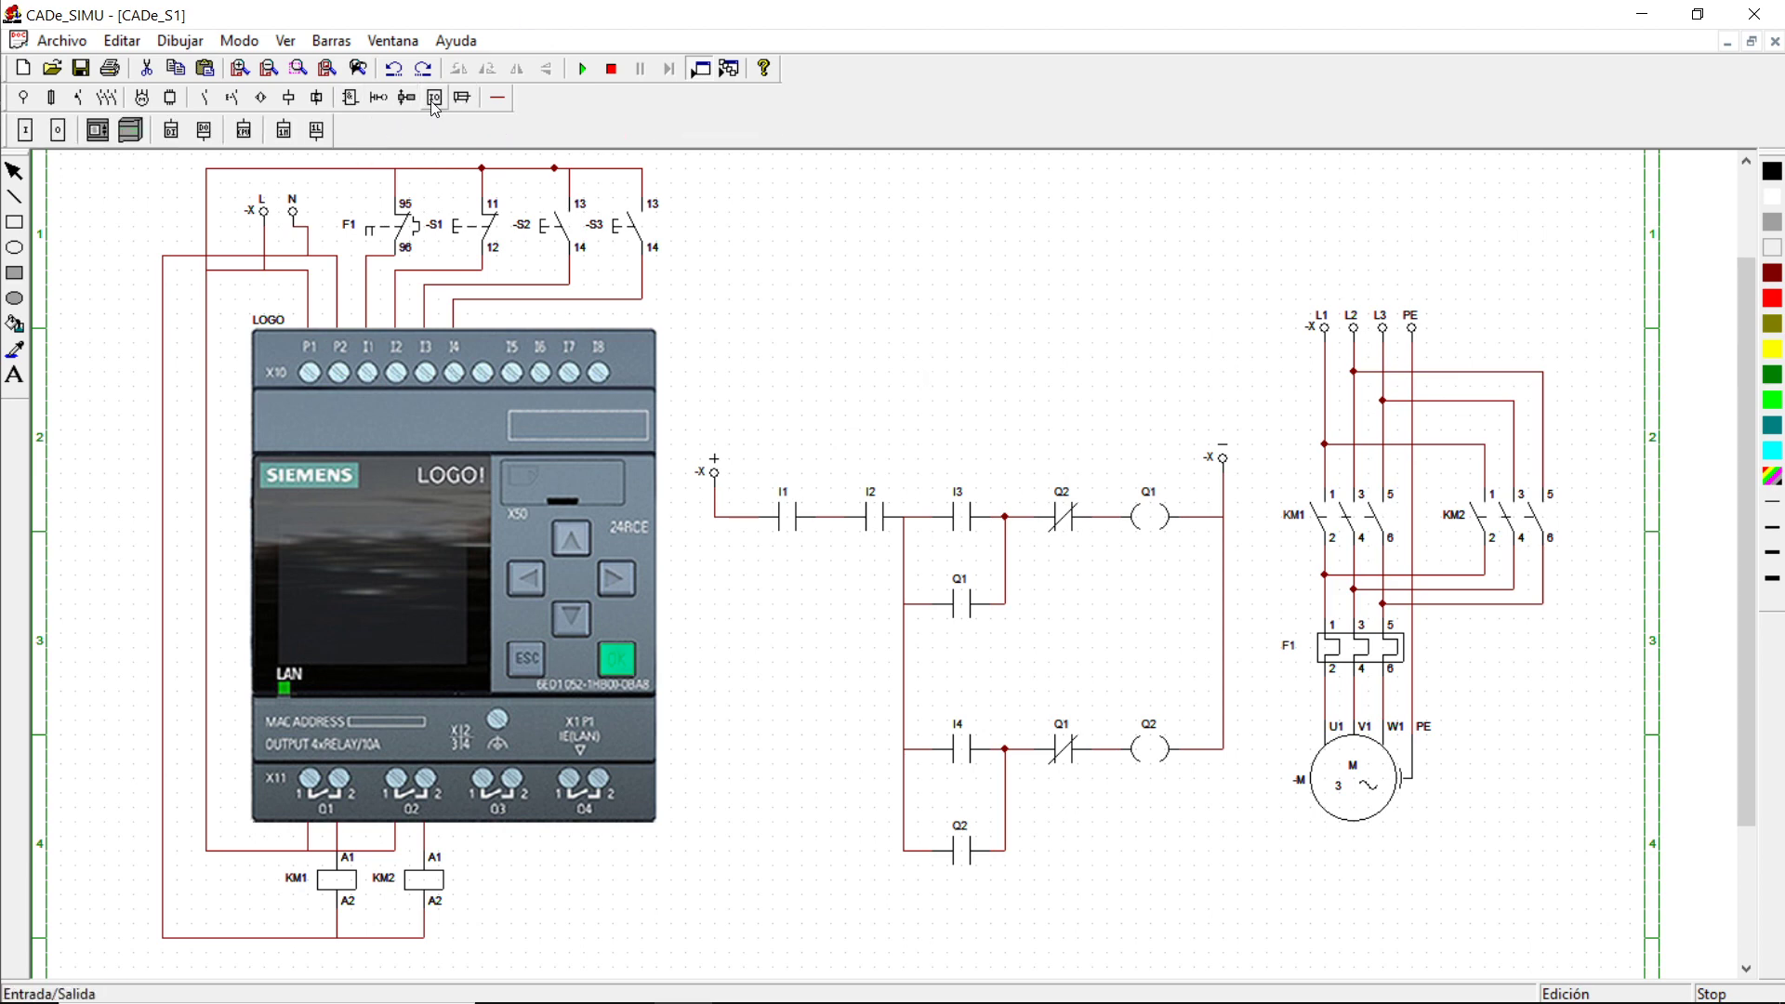
{"action": "left_click", "coordinate": [96, 131]}
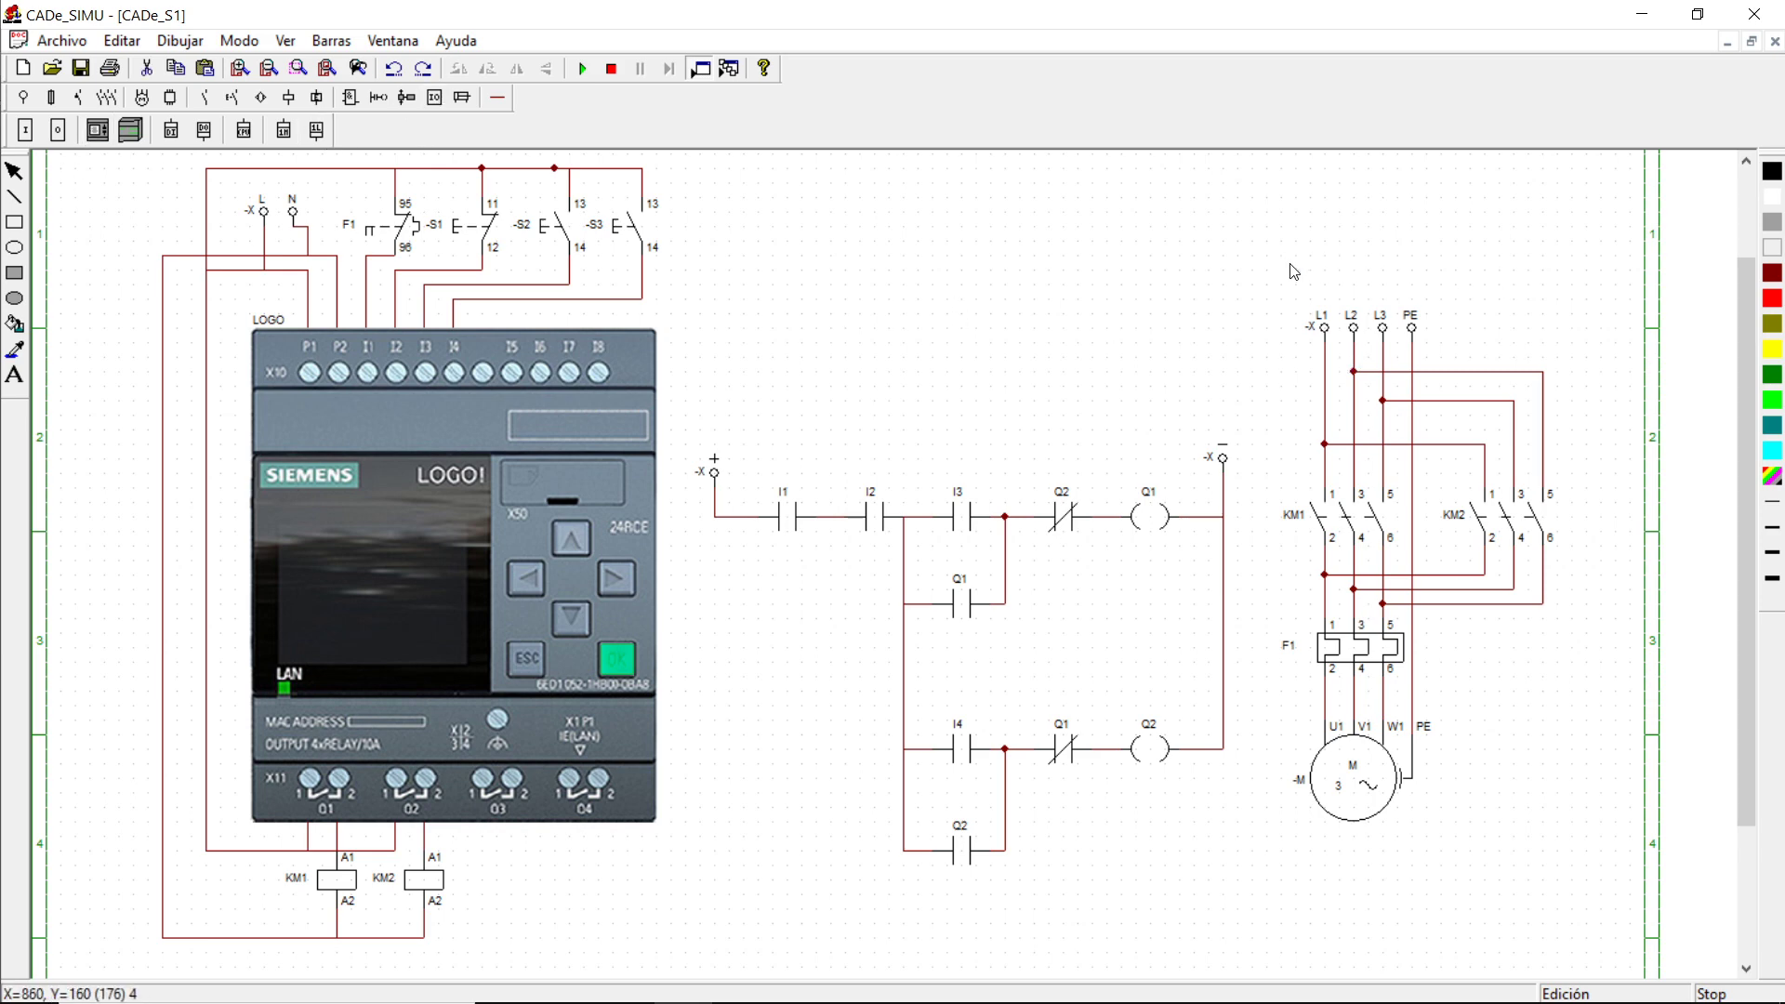
- Select the motor power circuit and the I1 contact in turn to examine them, and clear the selection
{"action": "left_click_drag", "start_coordinate": [1282, 260], "coordinate": [1573, 860]}
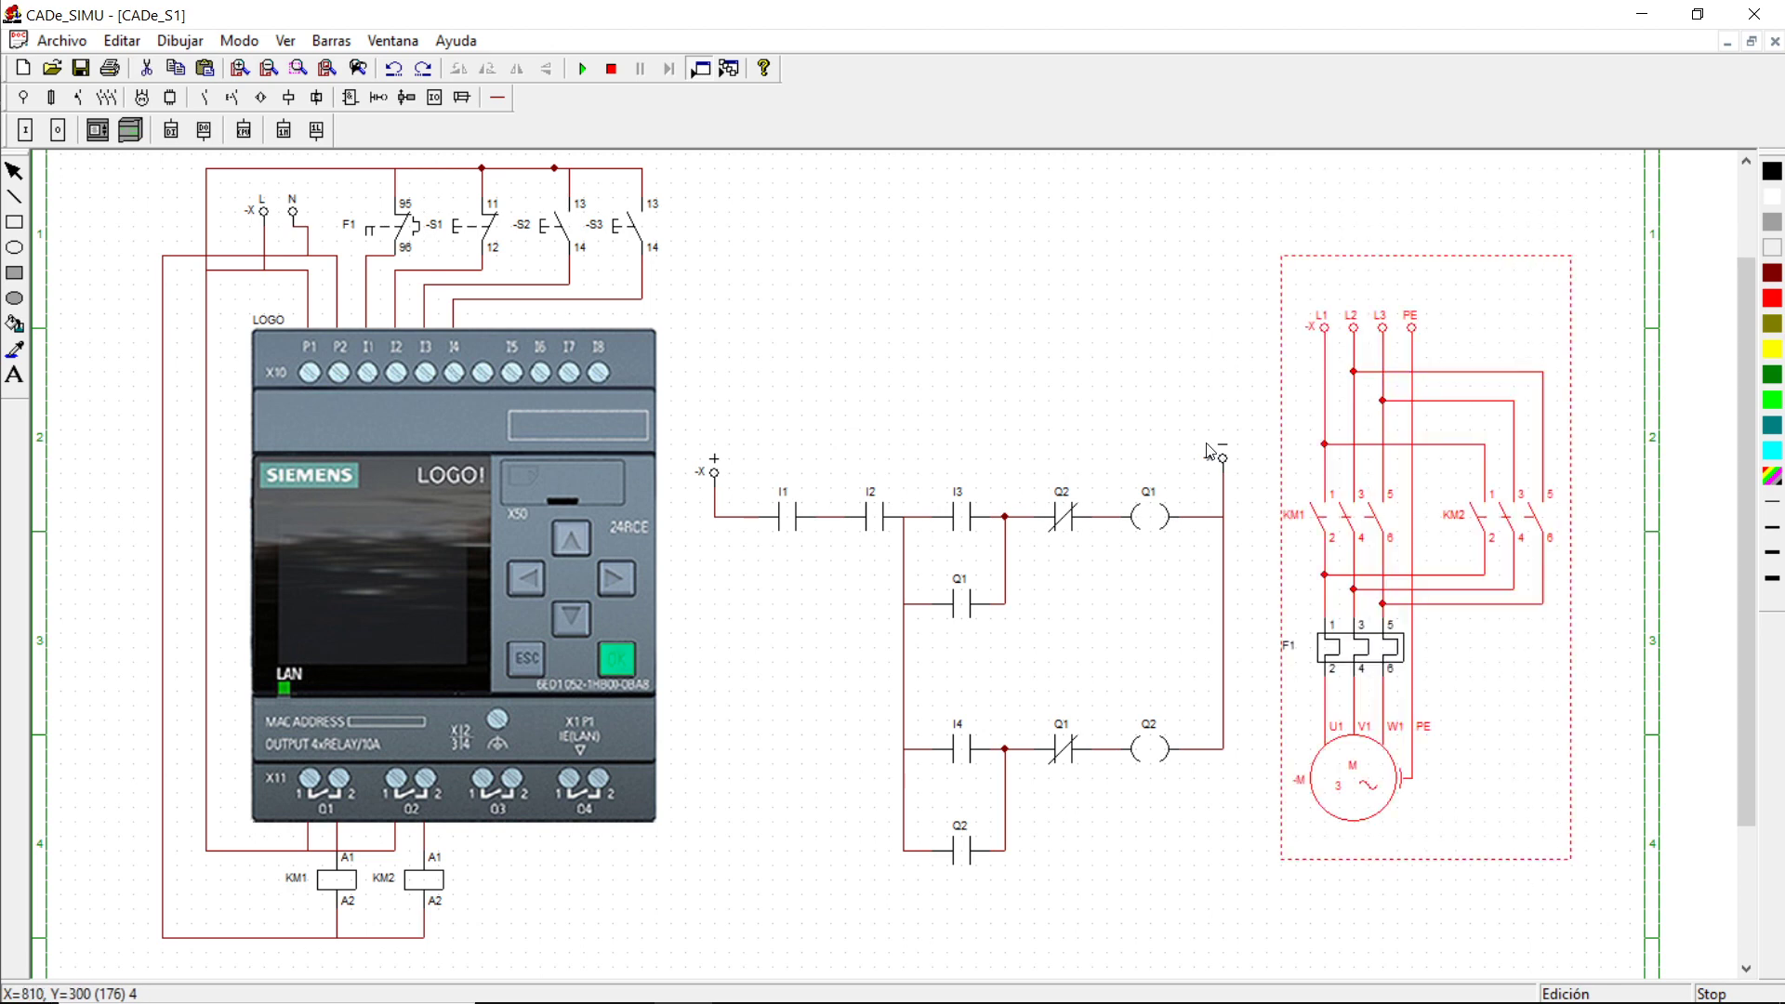
{"action": "left_click", "coordinate": [1152, 315]}
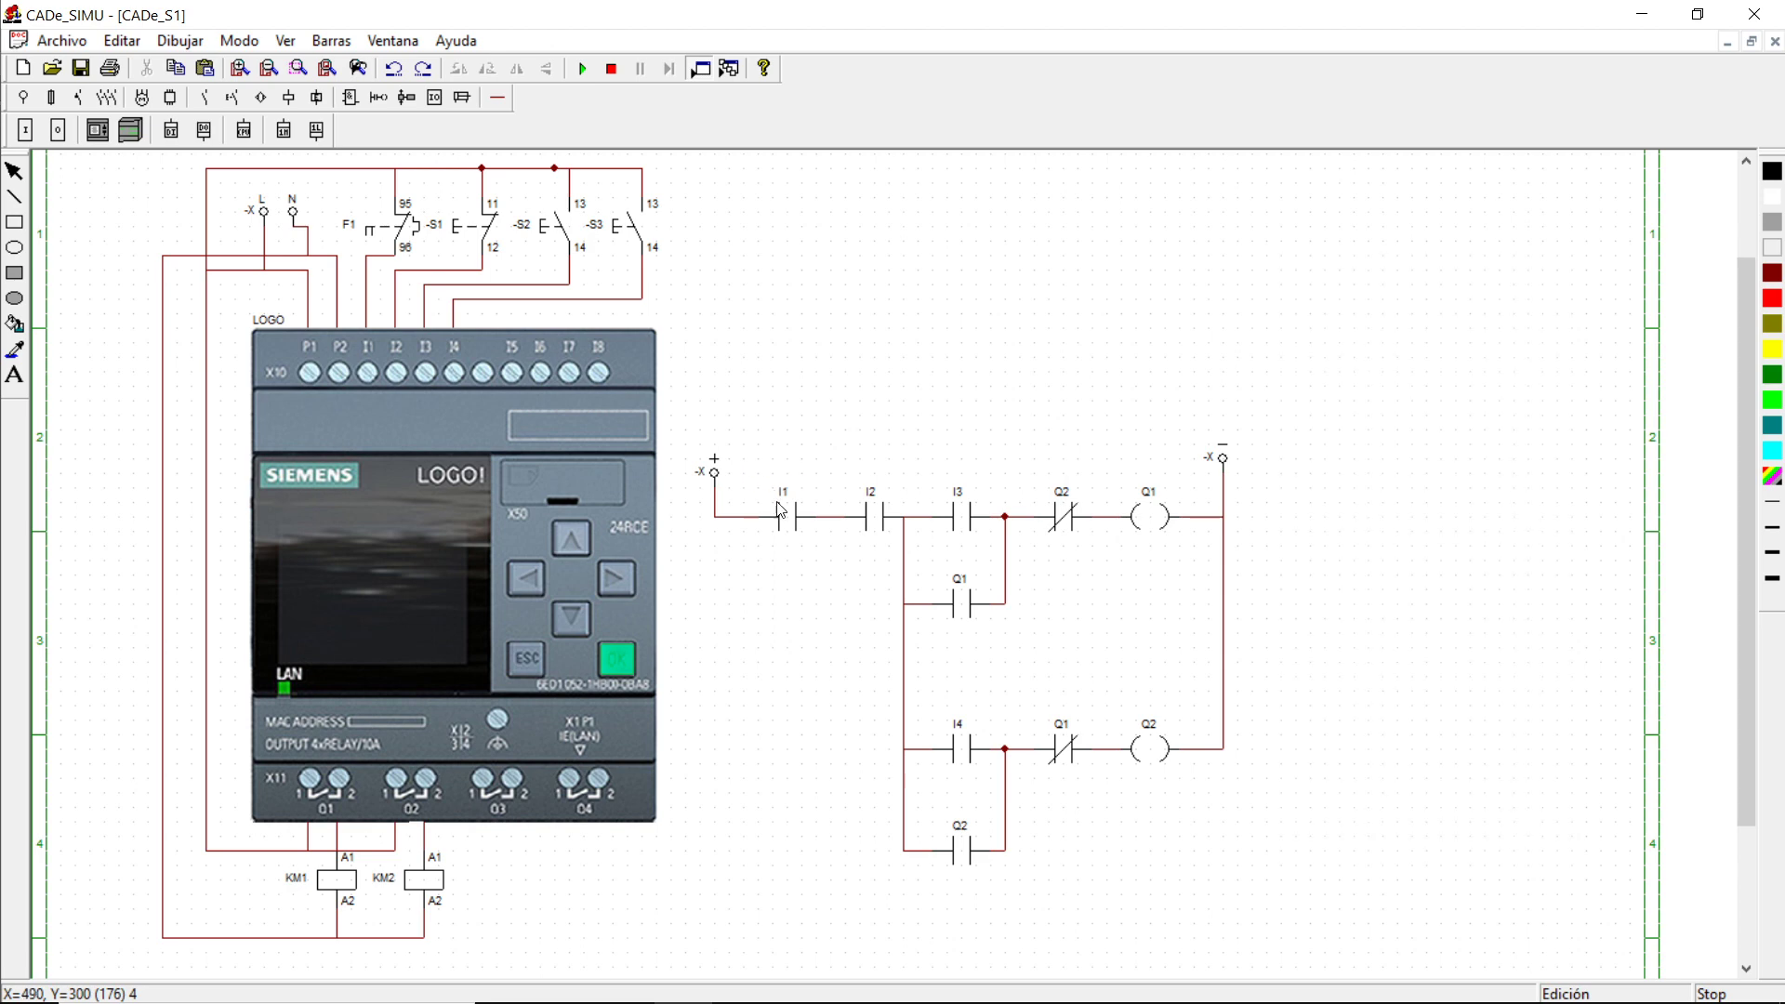
{"action": "left_click_drag", "start_coordinate": [744, 459], "coordinate": [832, 565]}
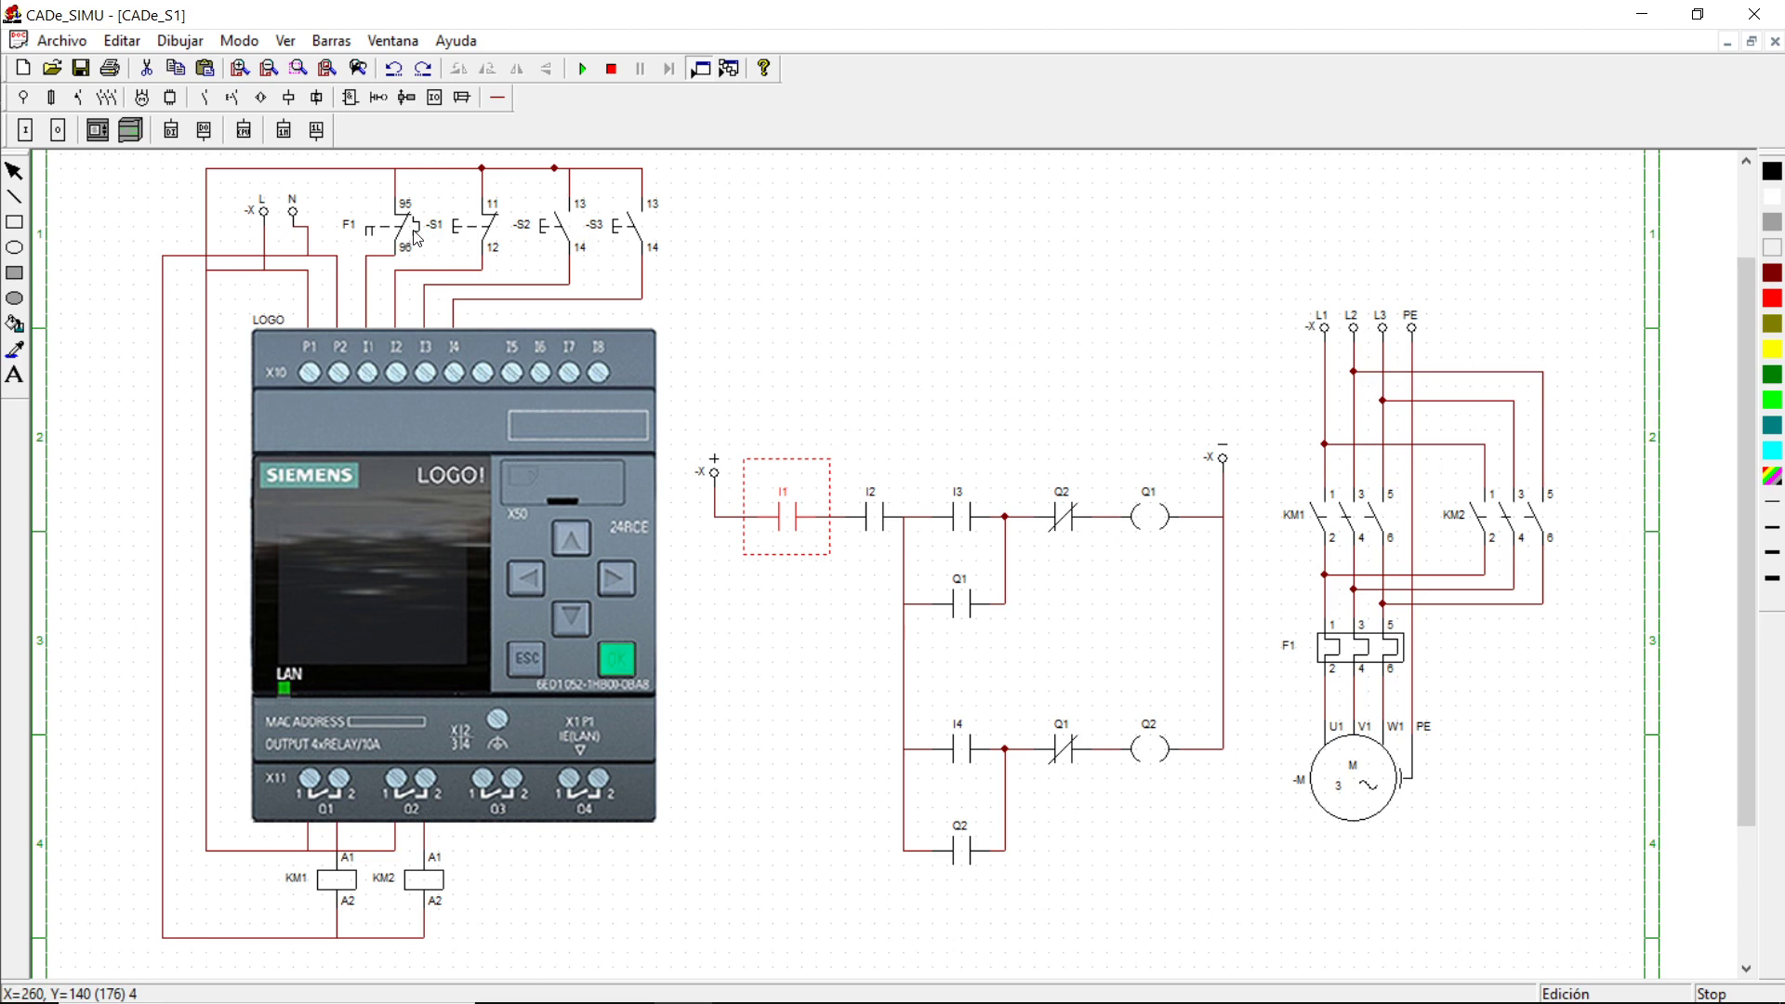
{"action": "left_click", "coordinate": [334, 206]}
{"action": "left_click", "coordinate": [912, 248]}
- Start the circuit simulation and run the motor through KM1 with pushbutton S2
{"action": "left_click", "coordinate": [583, 69]}
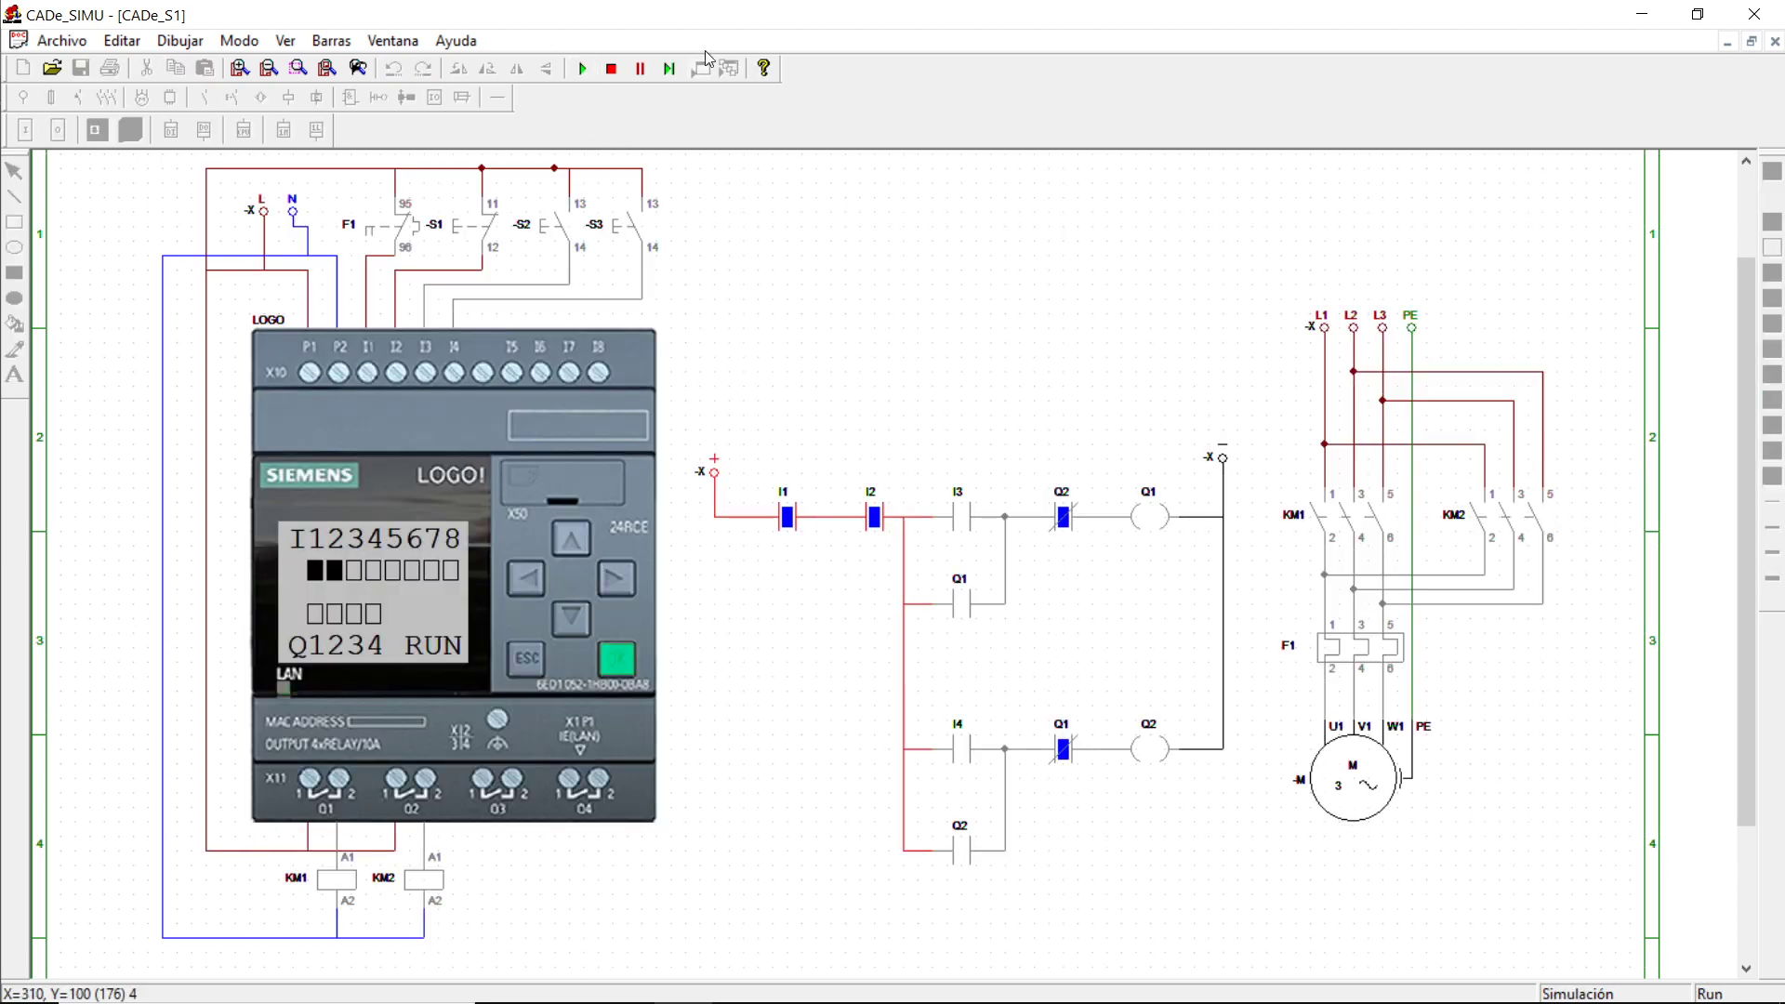
{"action": "left_click", "coordinate": [546, 231]}
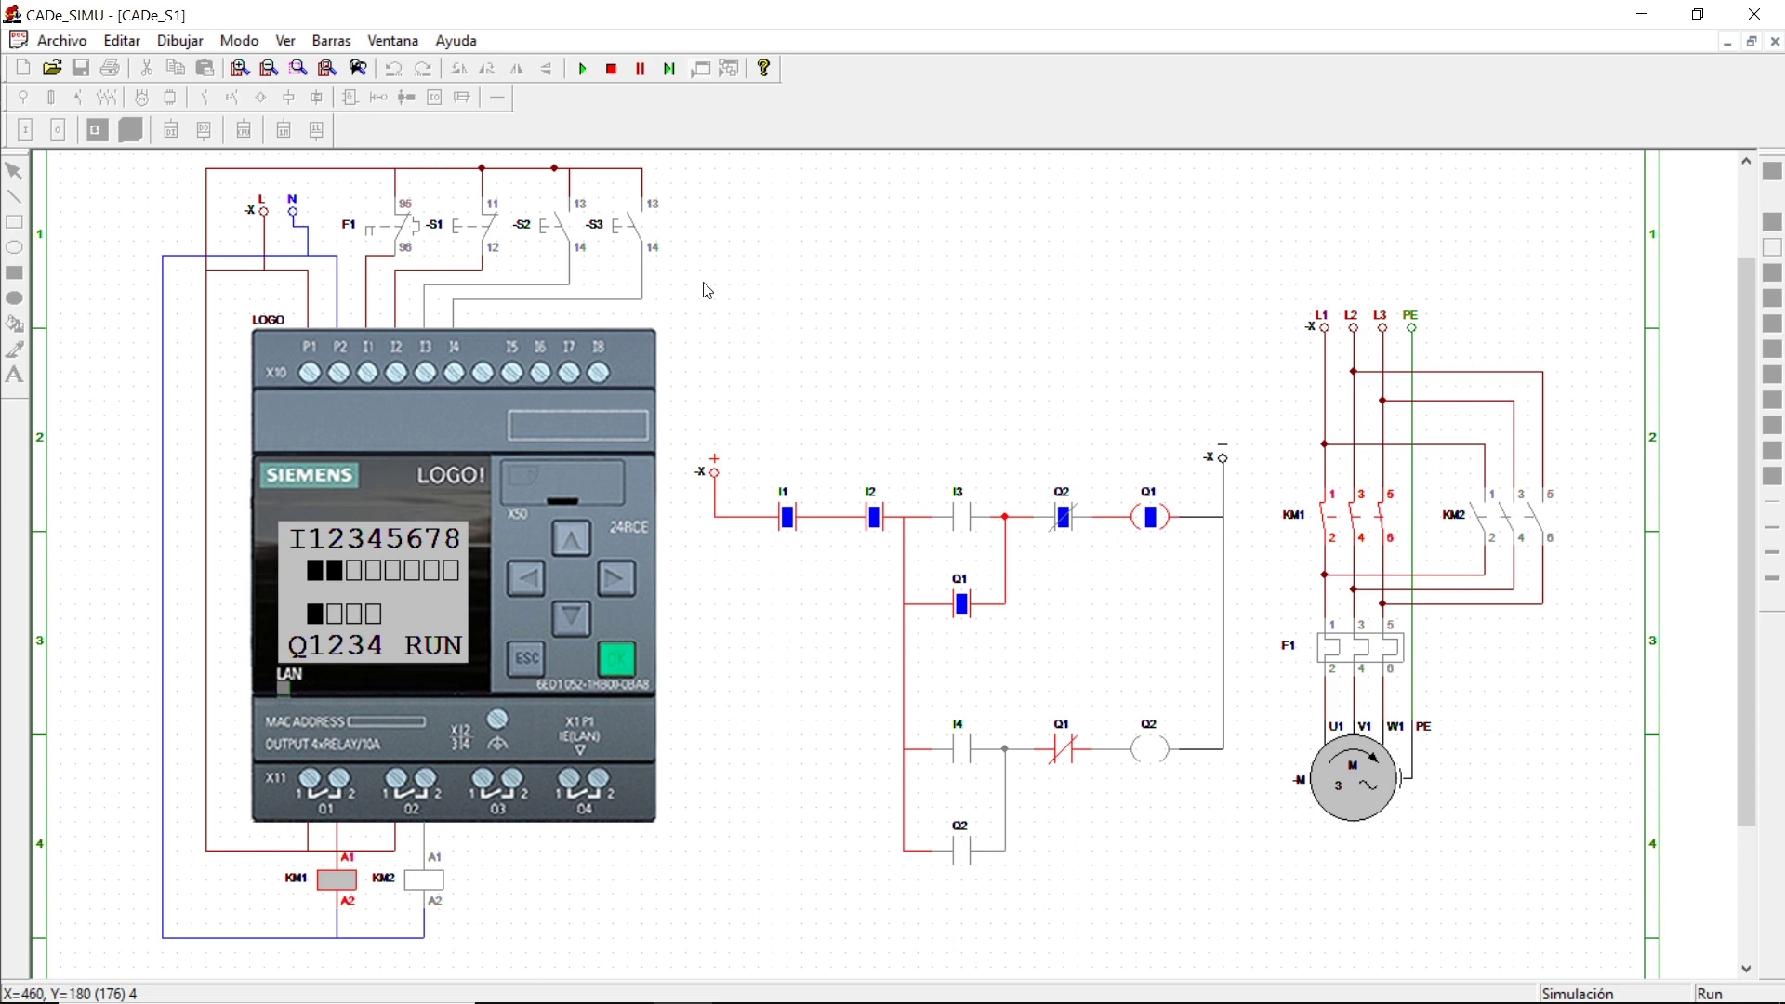
- Operate pushbutton S3 repeatedly while KM1 is energized to test the interlock against KM2
{"action": "left_click", "coordinate": [629, 231]}
{"action": "left_click", "coordinate": [622, 224]}
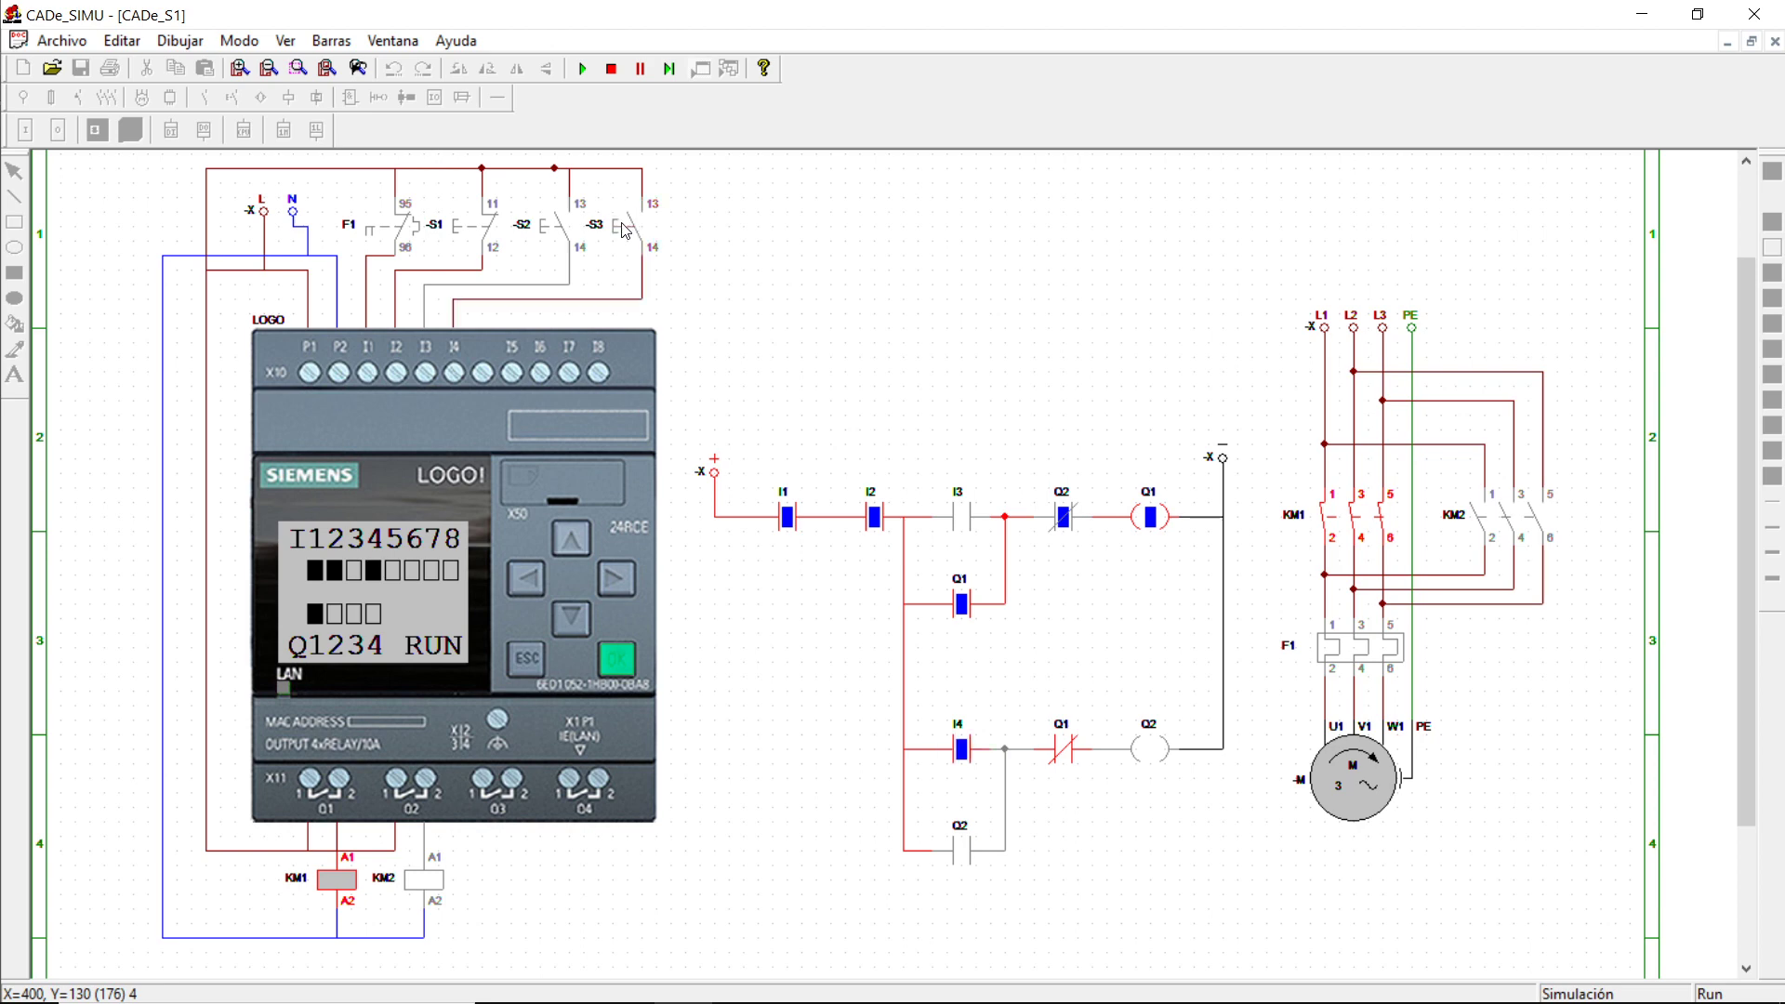
{"action": "left_click", "coordinate": [622, 224]}
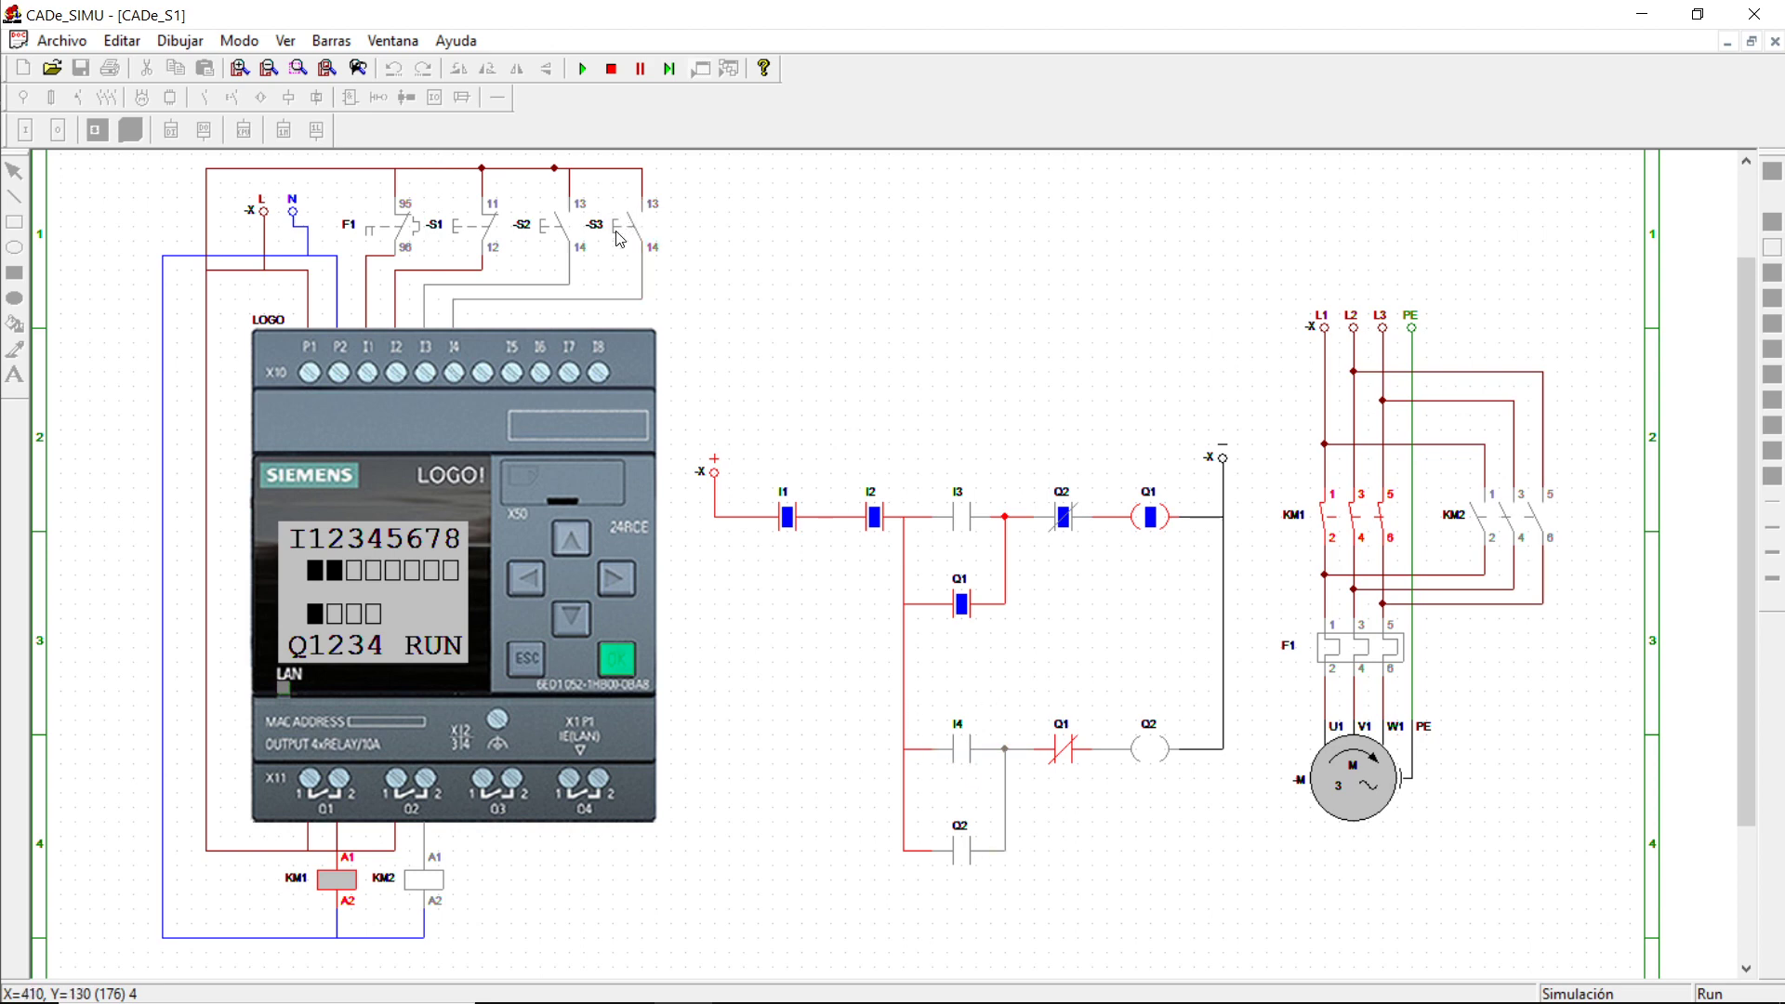
{"action": "left_click", "coordinate": [620, 237]}
{"action": "left_click", "coordinate": [618, 238]}
{"action": "left_click", "coordinate": [625, 234]}
{"action": "left_click", "coordinate": [622, 237]}
- Stop the motor with pushbutton S1 and run it in reverse through KM2 with S3
{"action": "left_click", "coordinate": [460, 237]}
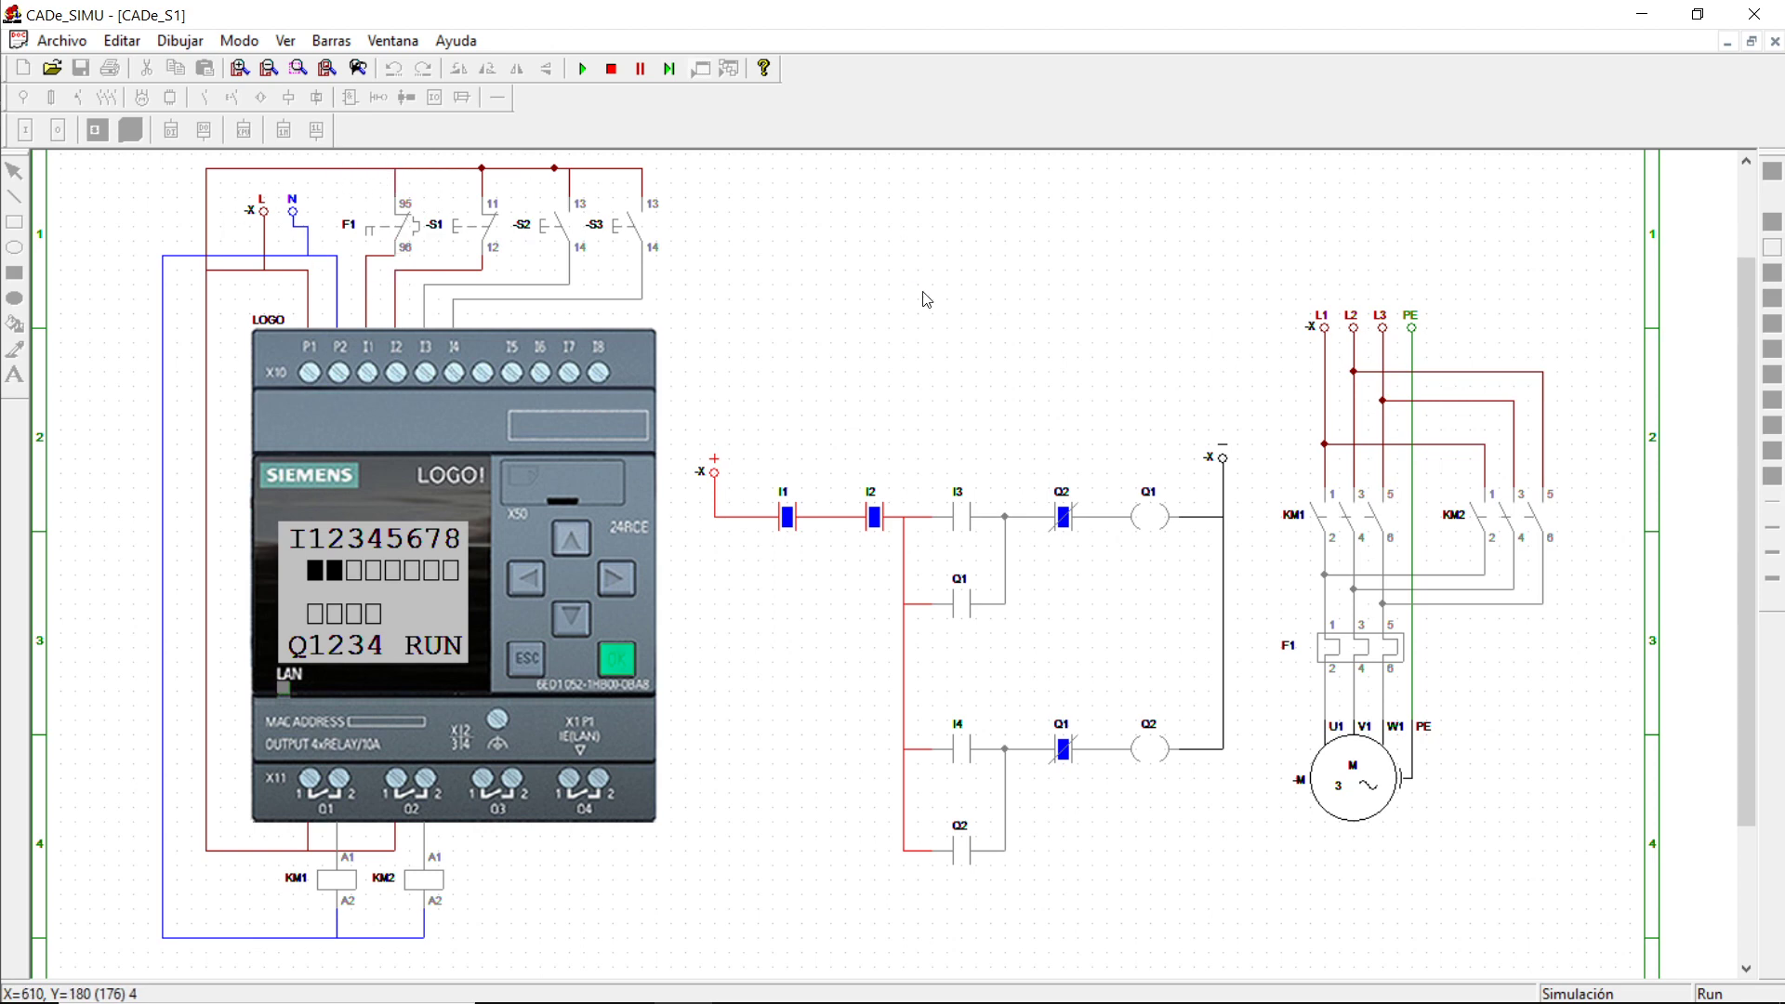
{"action": "left_click", "coordinate": [621, 238]}
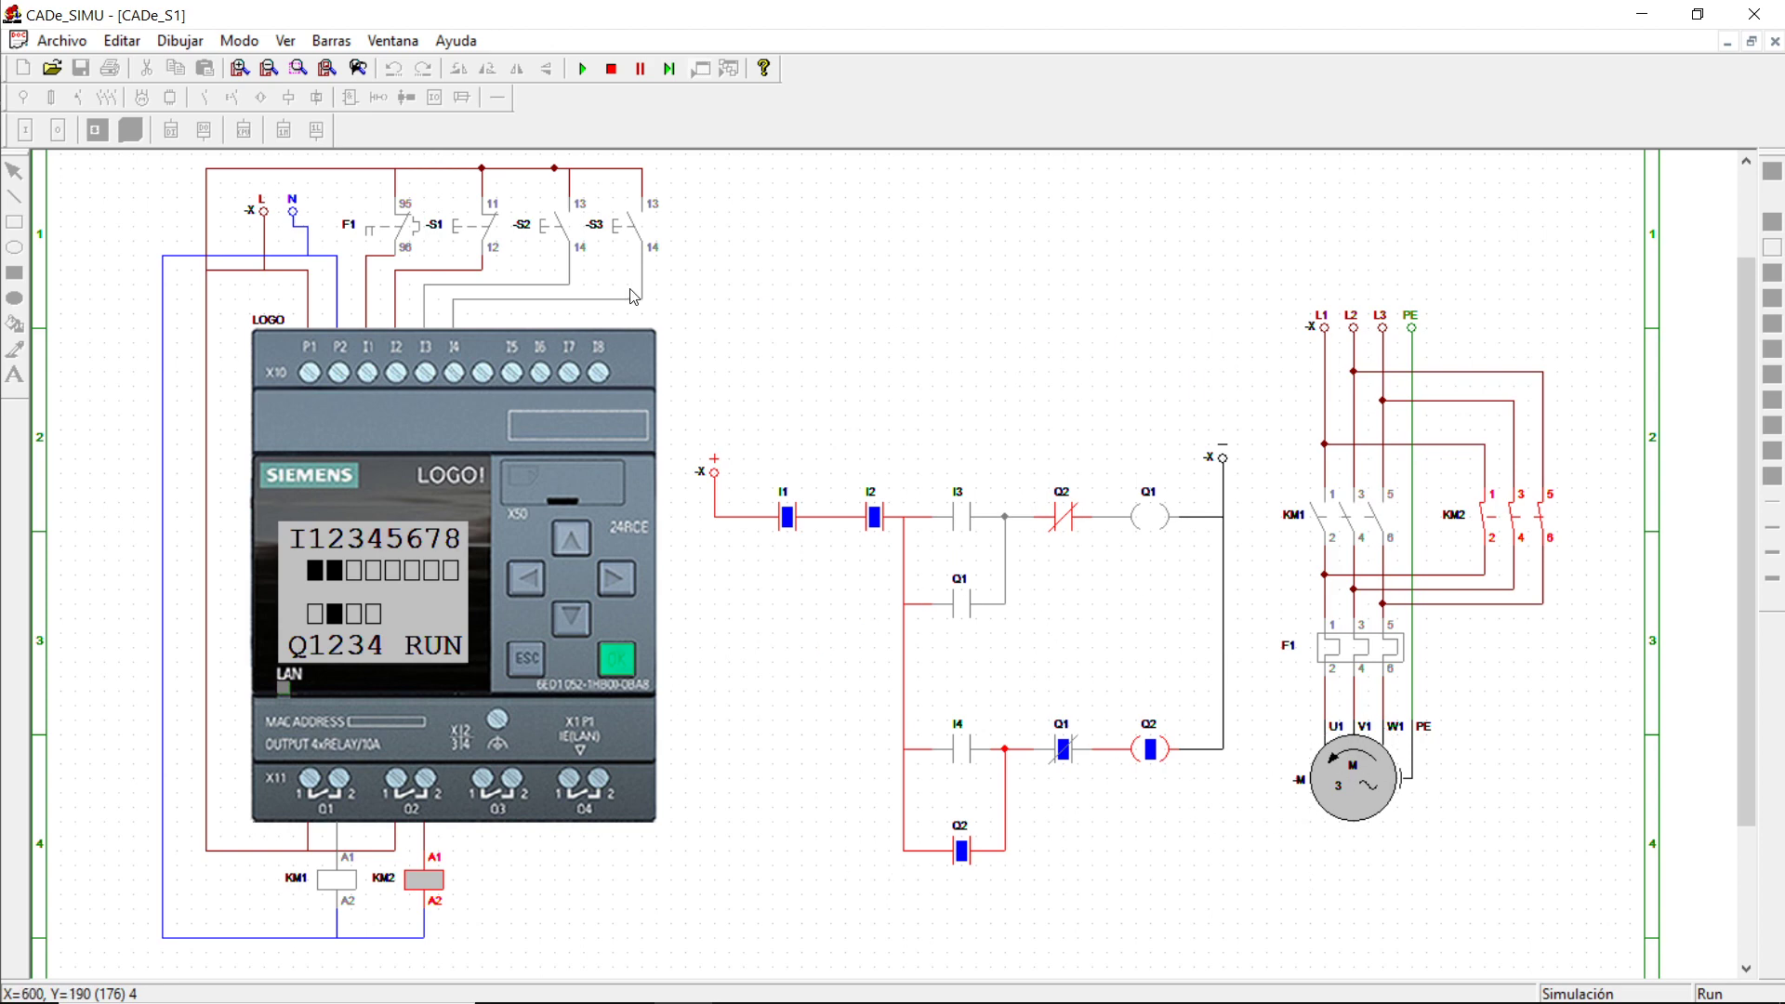
- Operate pushbutton S2 repeatedly while KM2 is energized to test the interlock against KM1
{"action": "left_click", "coordinate": [556, 231]}
{"action": "left_click", "coordinate": [556, 231]}
{"action": "left_click", "coordinate": [556, 230]}
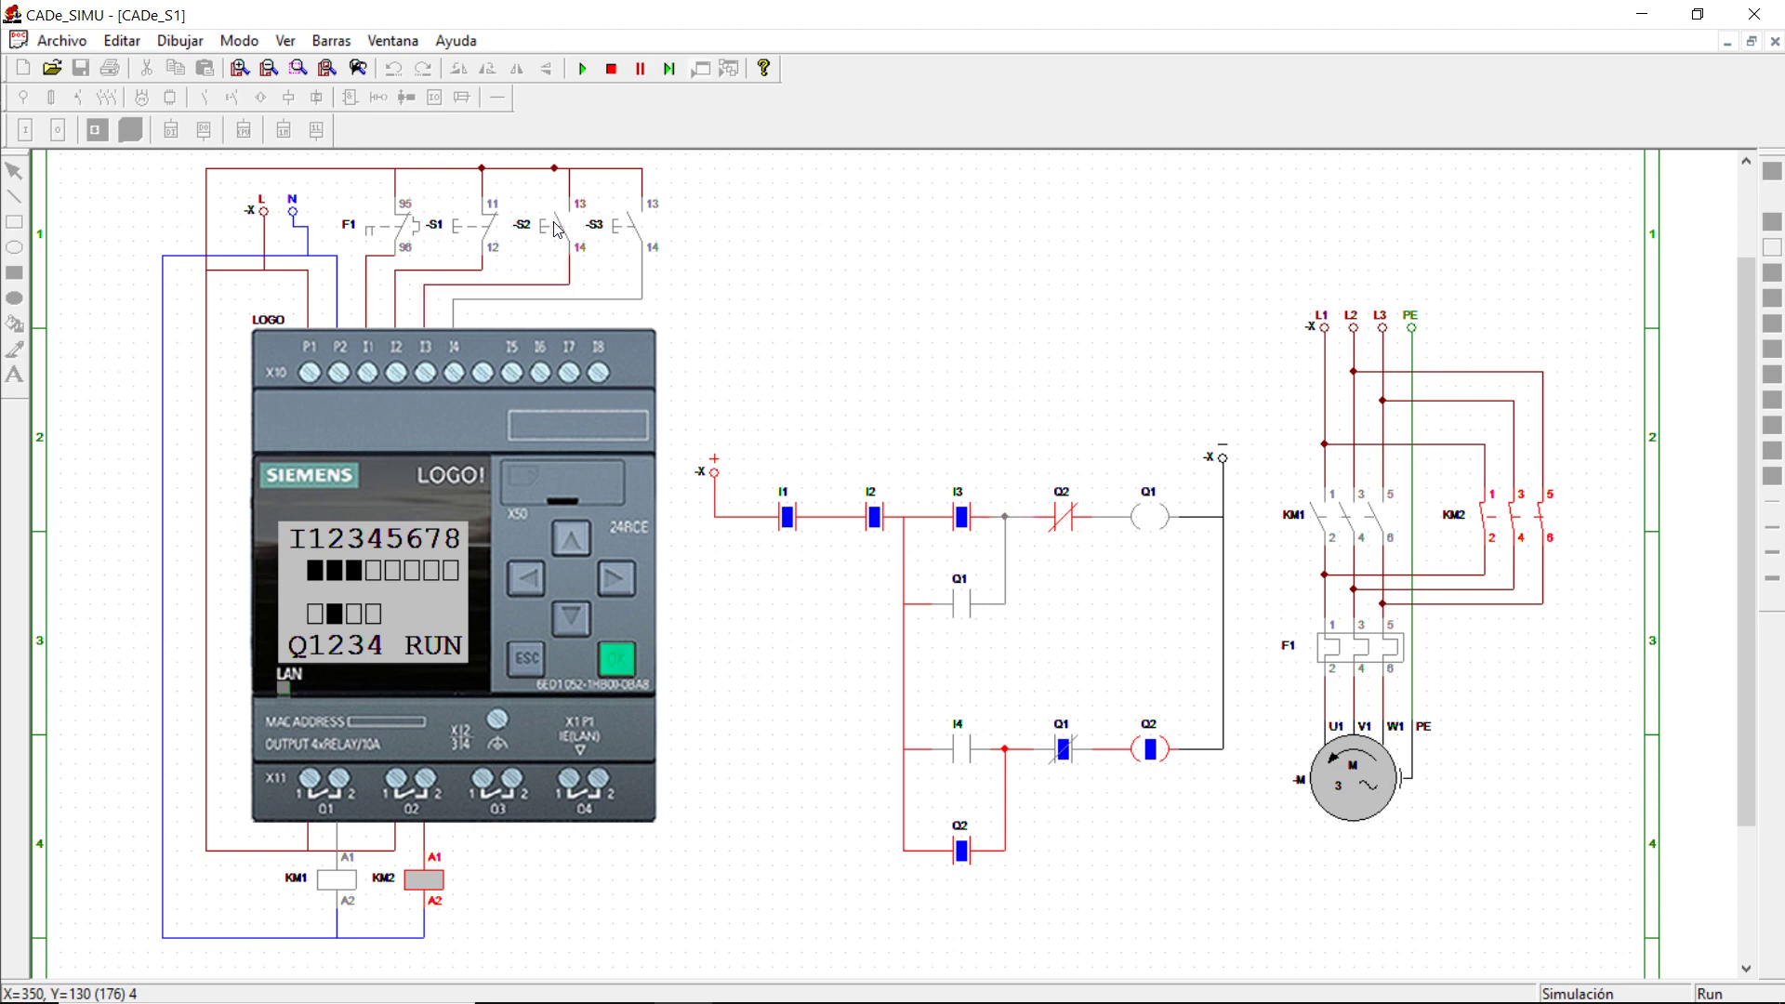
{"action": "left_click", "coordinate": [556, 230]}
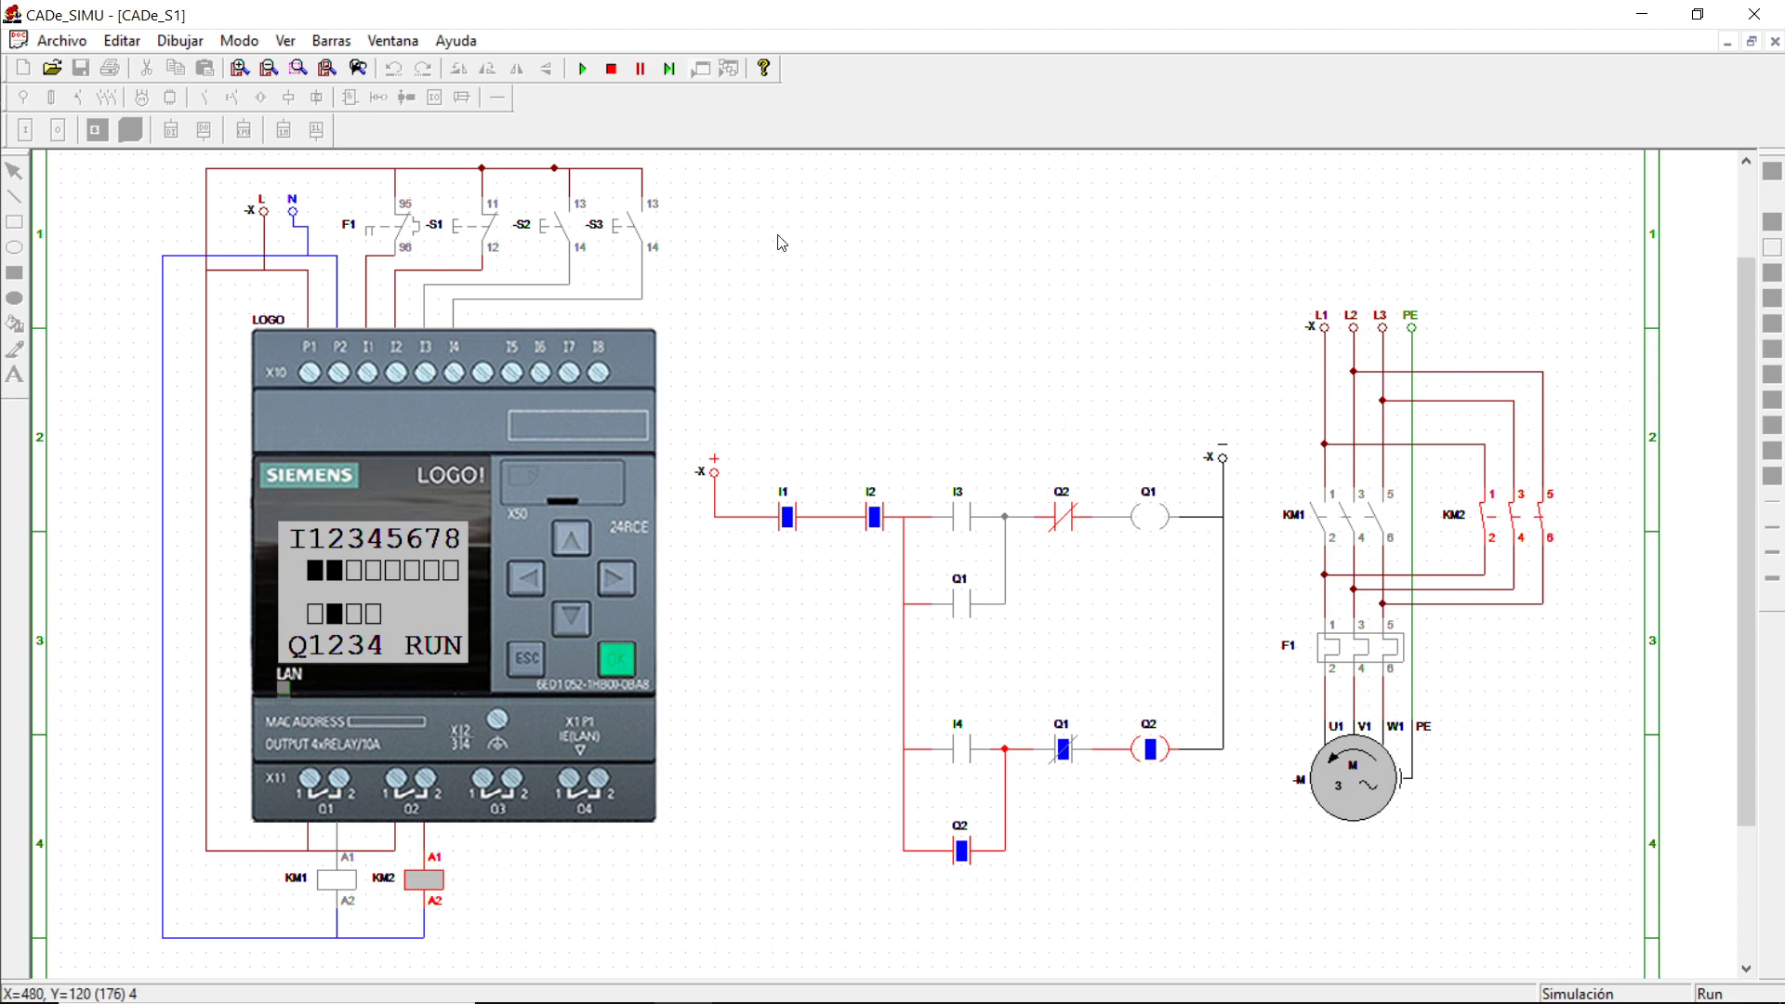
- Stop the circuit simulation and switch to OBS
{"action": "left_click", "coordinate": [610, 69]}
{"action": "left_click", "coordinate": [740, 981]}
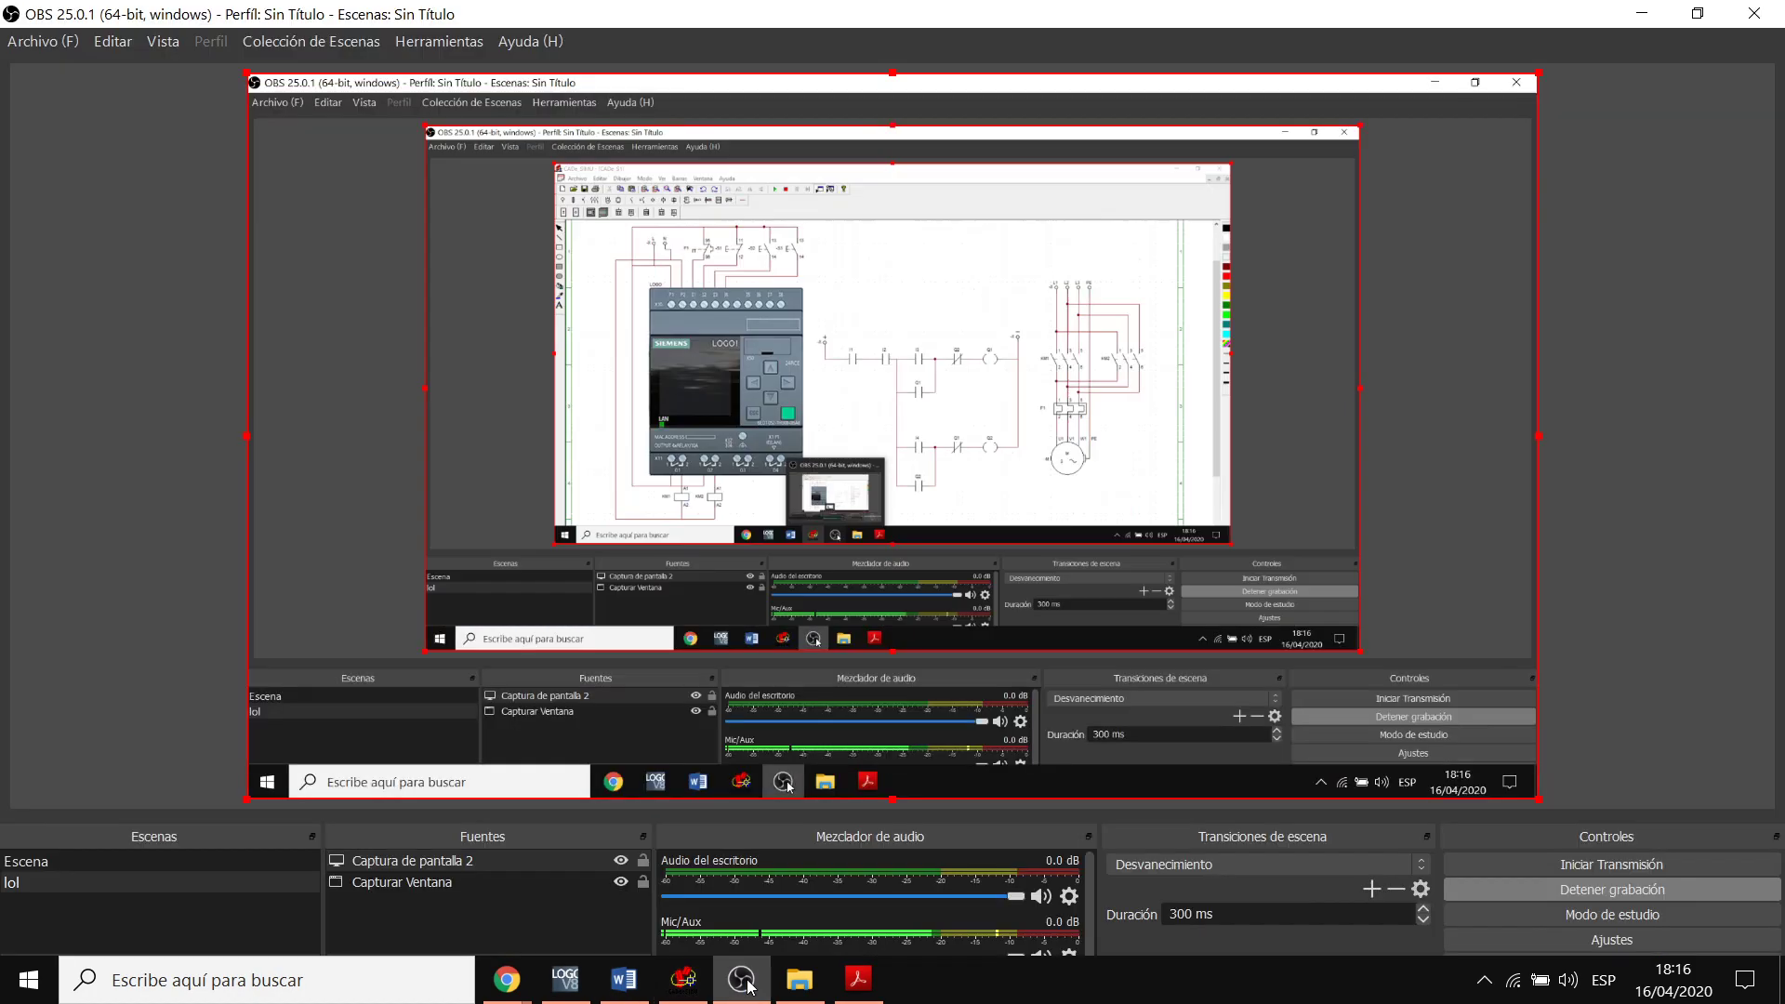